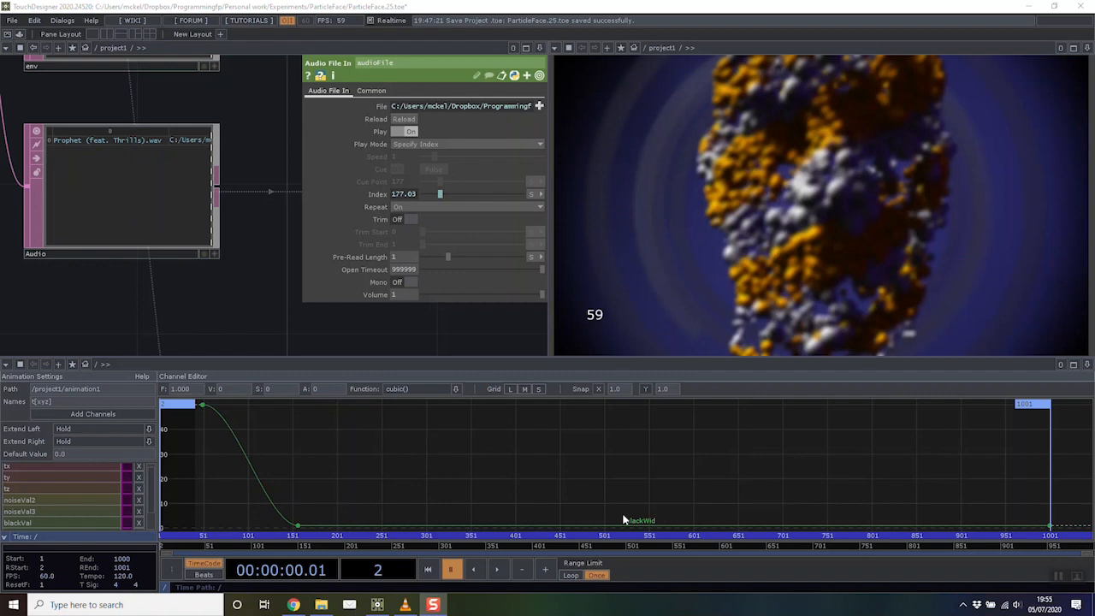
Switch to Chrome and advance the Revision 2019 PC 64K Intro video to about 38:46
click(296, 606)
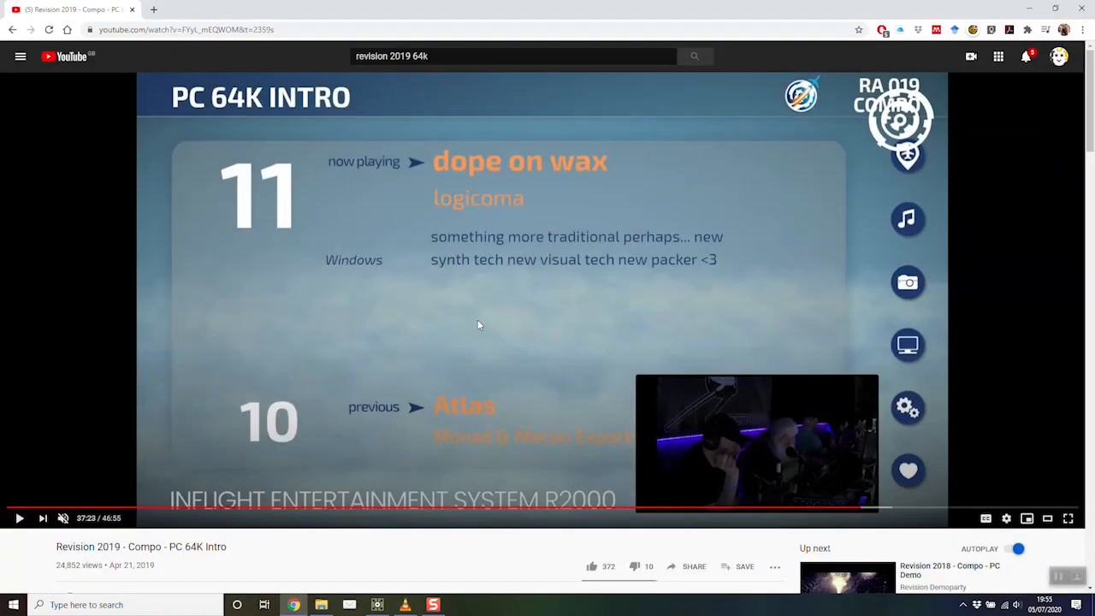
click(871, 509)
click(877, 509)
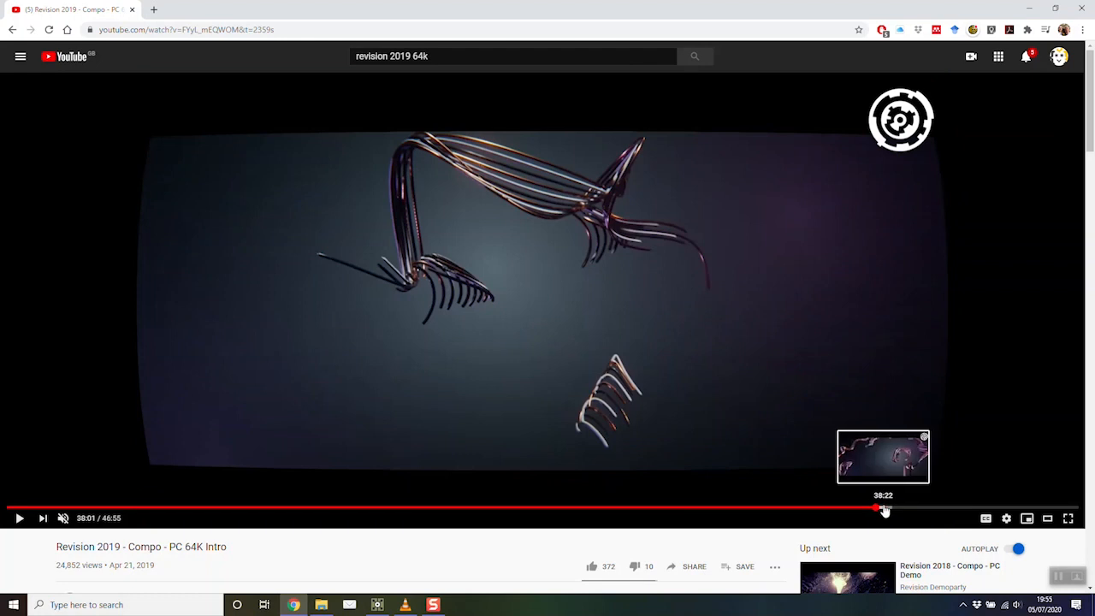
click(888, 509)
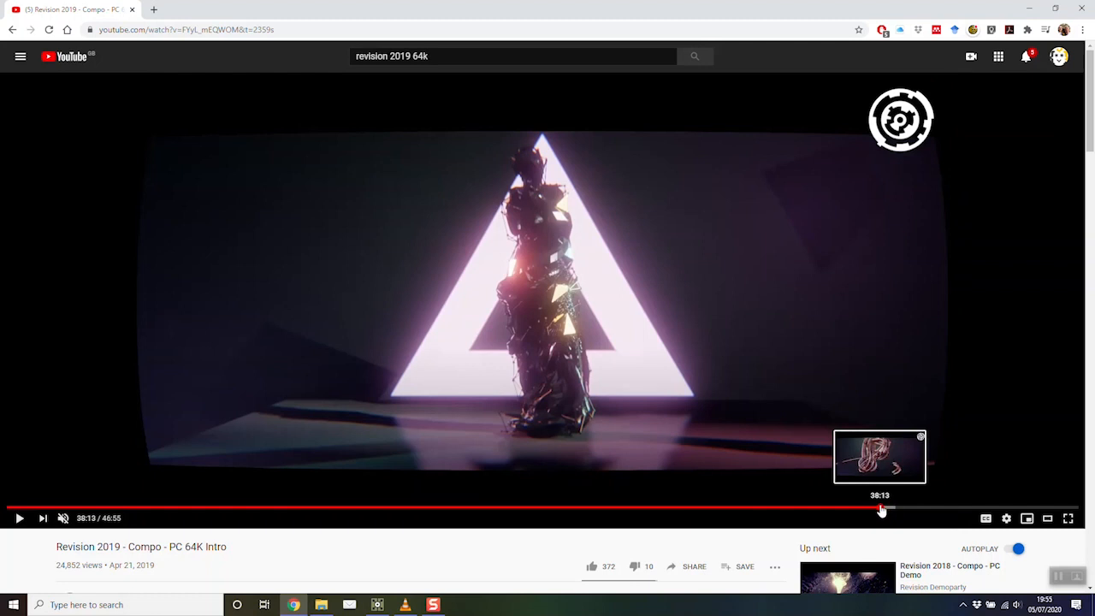
click(882, 509)
mouse_move(882, 508)
mouse_down()
mouse_move(861, 513)
mouse_move(895, 512)
mouse_up()
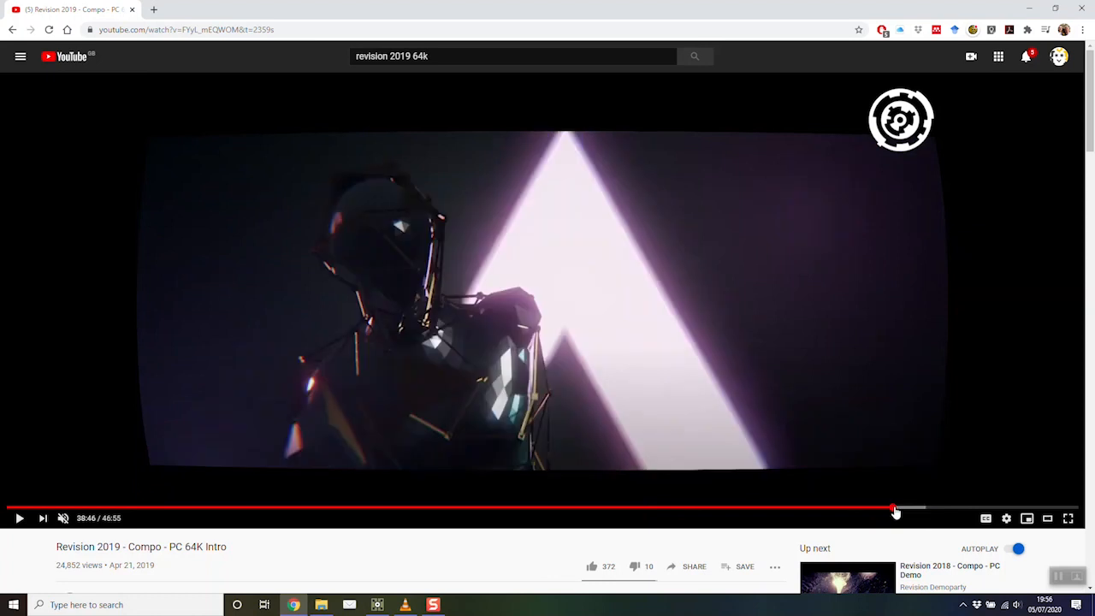
Move the video to the shot of the particle face at about 39:24
scroll(570, 479, down, 3)
scroll(538, 471, up, 1)
scroll(539, 471, up, 3)
drag(900, 508, 915, 514)
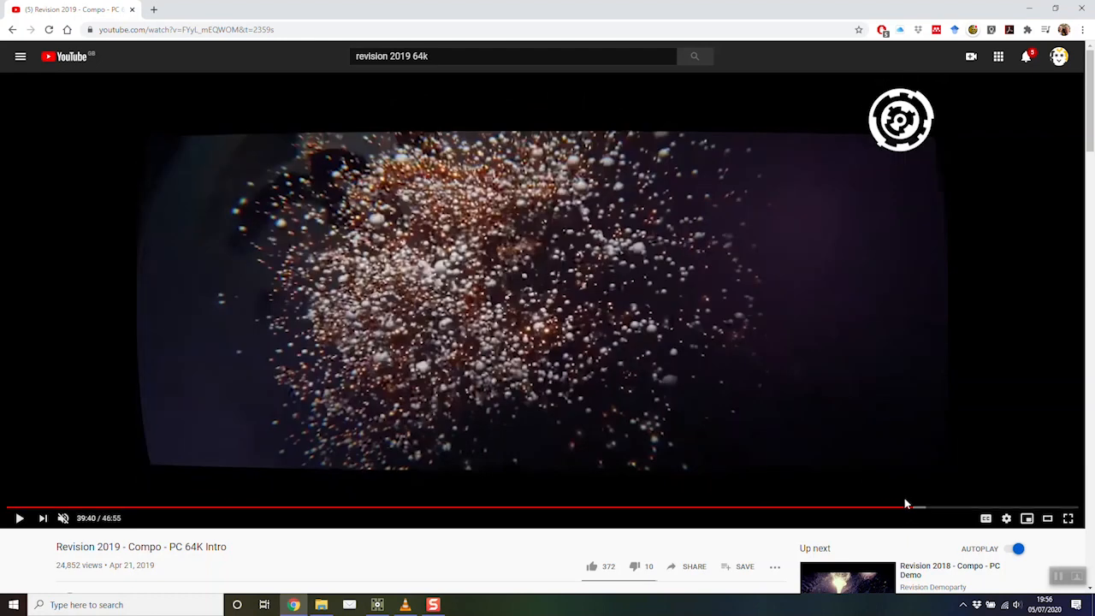
click(909, 513)
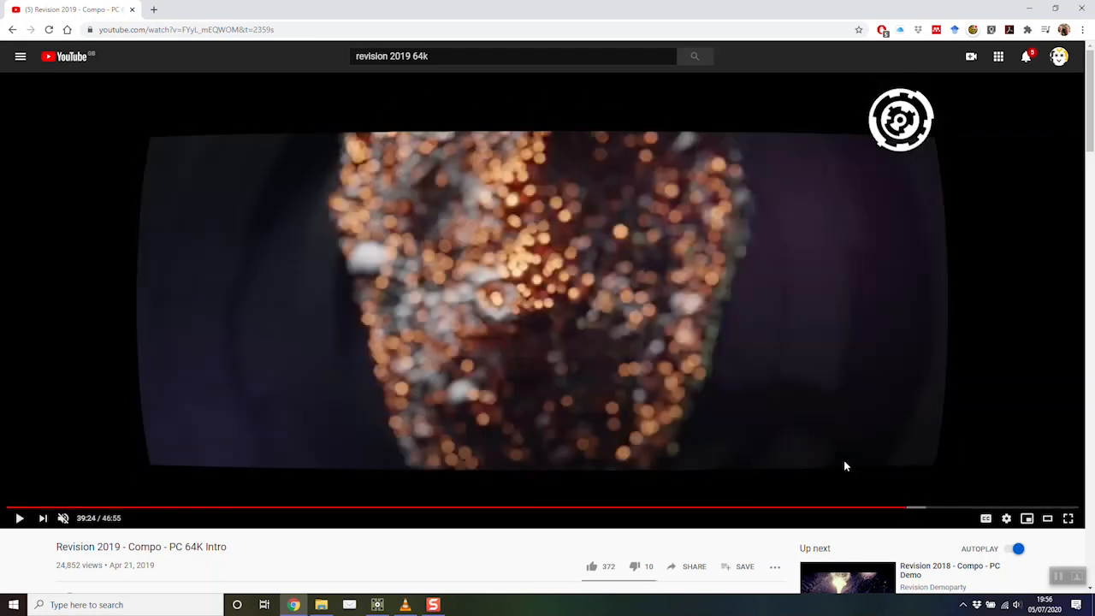
Return to the TouchDesigner project and survey the whole project1 network
click(1032, 10)
drag(330, 310, 347, 337)
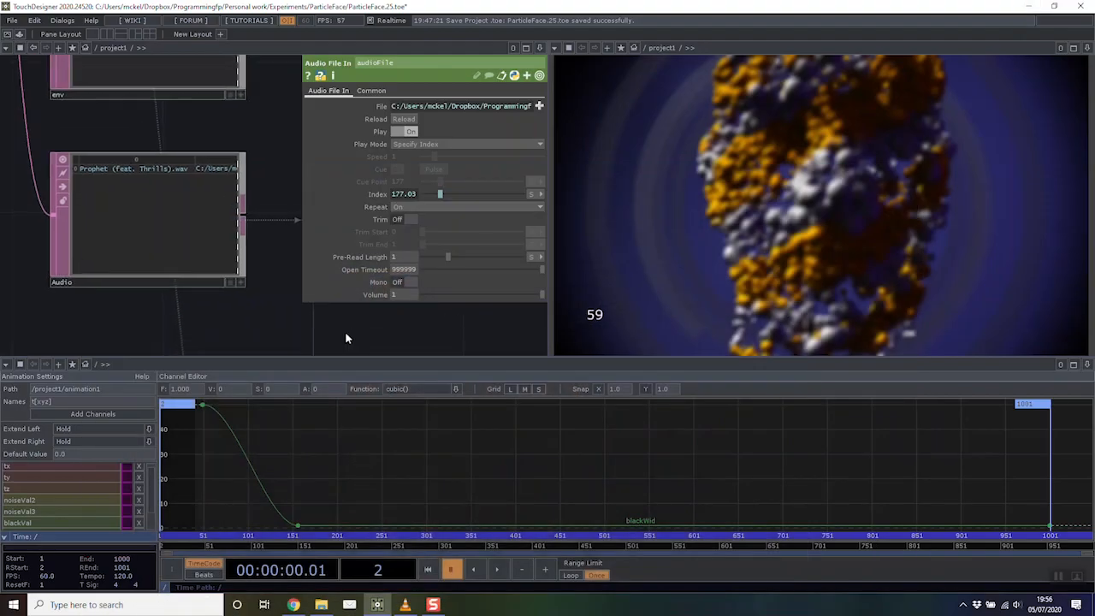
scroll(279, 318, down, 5)
scroll(276, 313, up, 3)
scroll(267, 230, down, 5)
scroll(196, 191, up, 2)
scroll(232, 169, down, 3)
drag(231, 170, 184, 122)
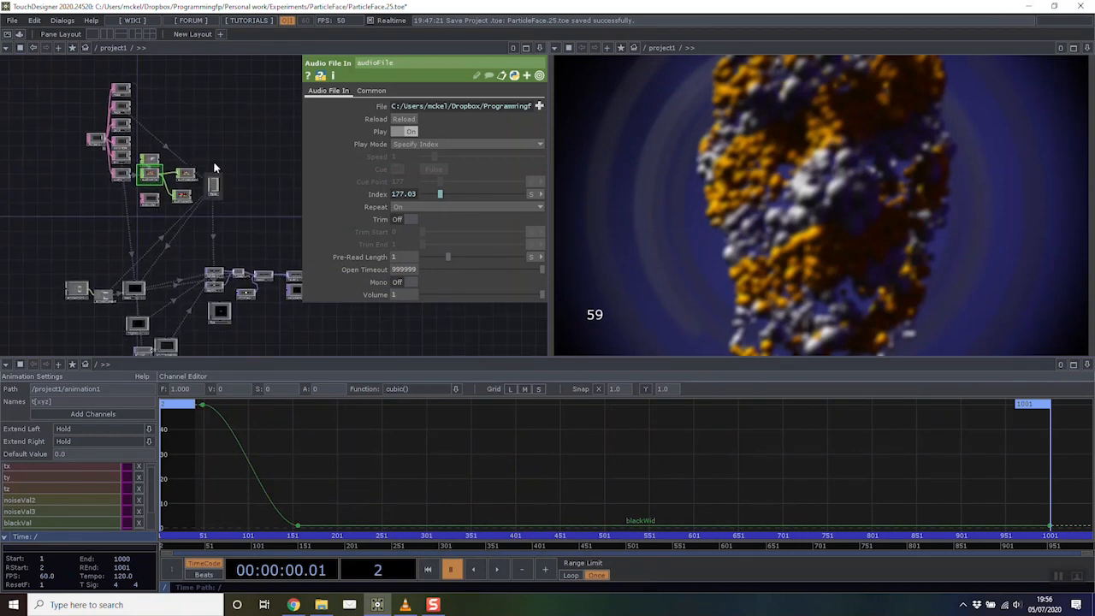
drag(233, 198, 231, 164)
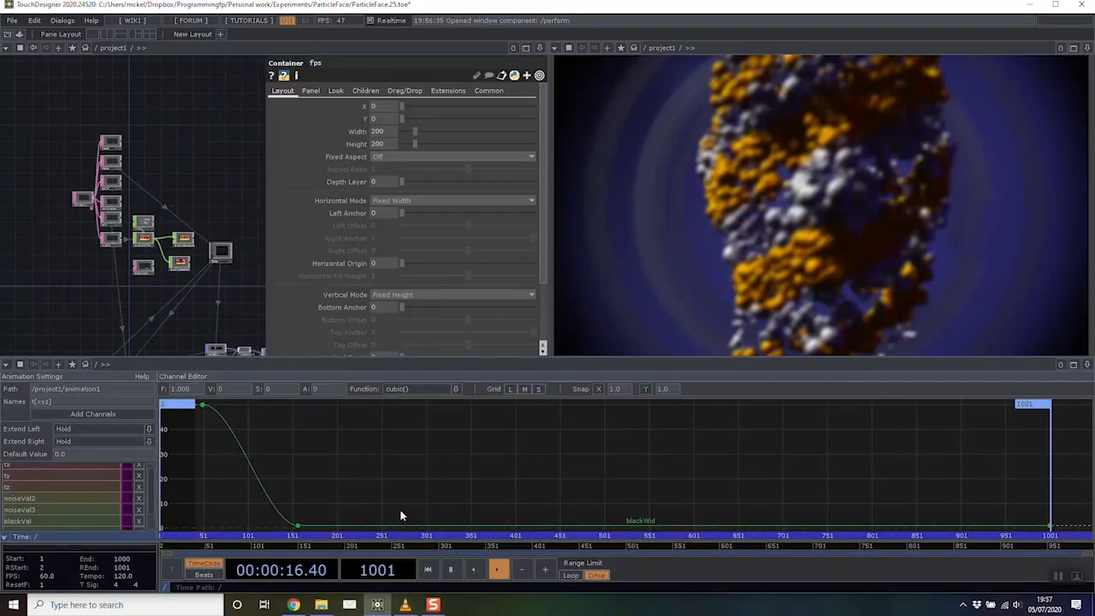
Inspect the audiodevout1 and audiospect1 operators and show the settings of moviefileout1
scroll(170, 233, up, 7)
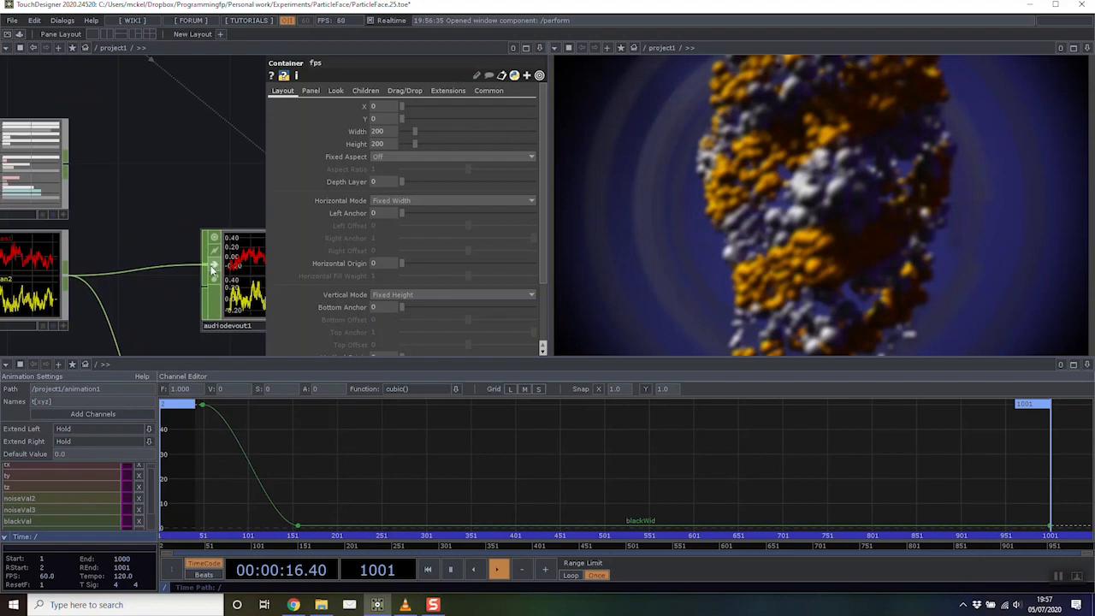
scroll(107, 194, down, 5)
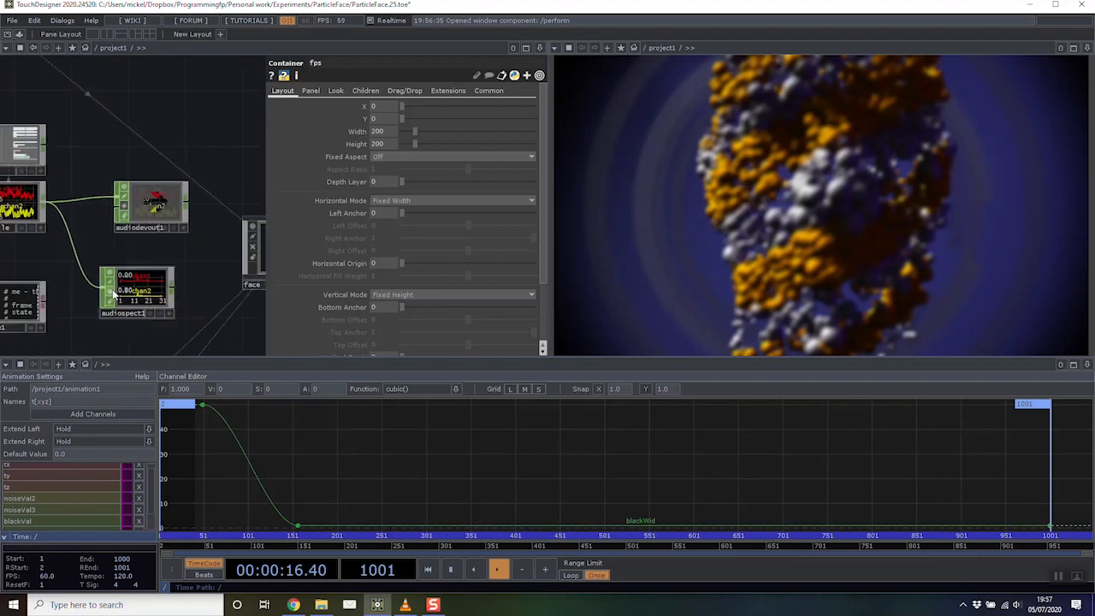
drag(53, 190, 46, 186)
scroll(46, 186, down, 7)
scroll(130, 231, up, 6)
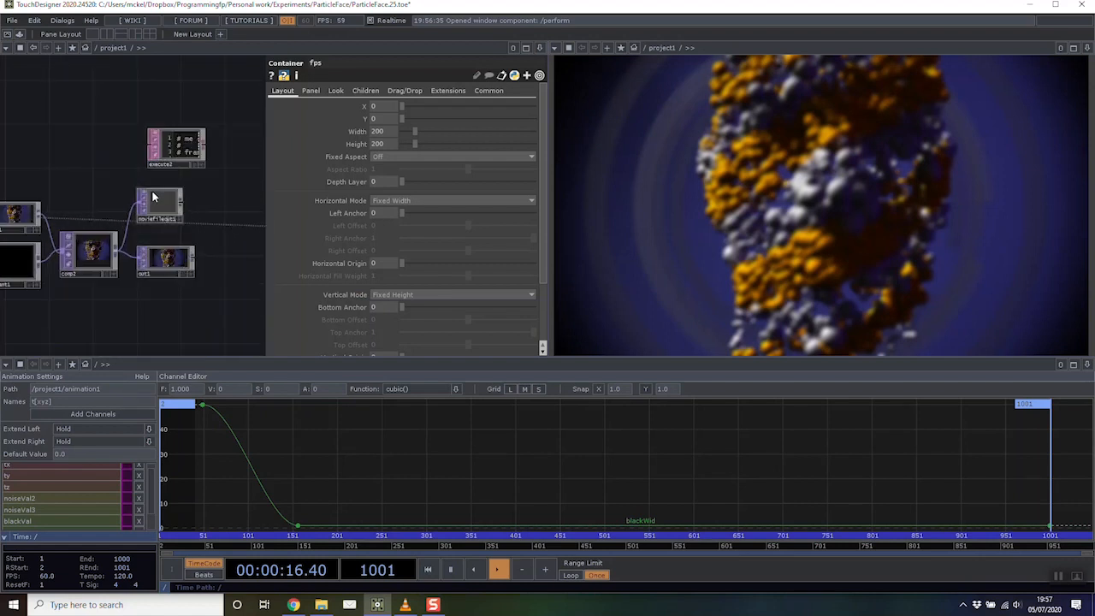
click(154, 198)
Play the animation on the timeline, then rewind it to the start
drag(488, 548, 173, 525)
drag(241, 523, 342, 521)
drag(471, 518, 143, 519)
key(space)
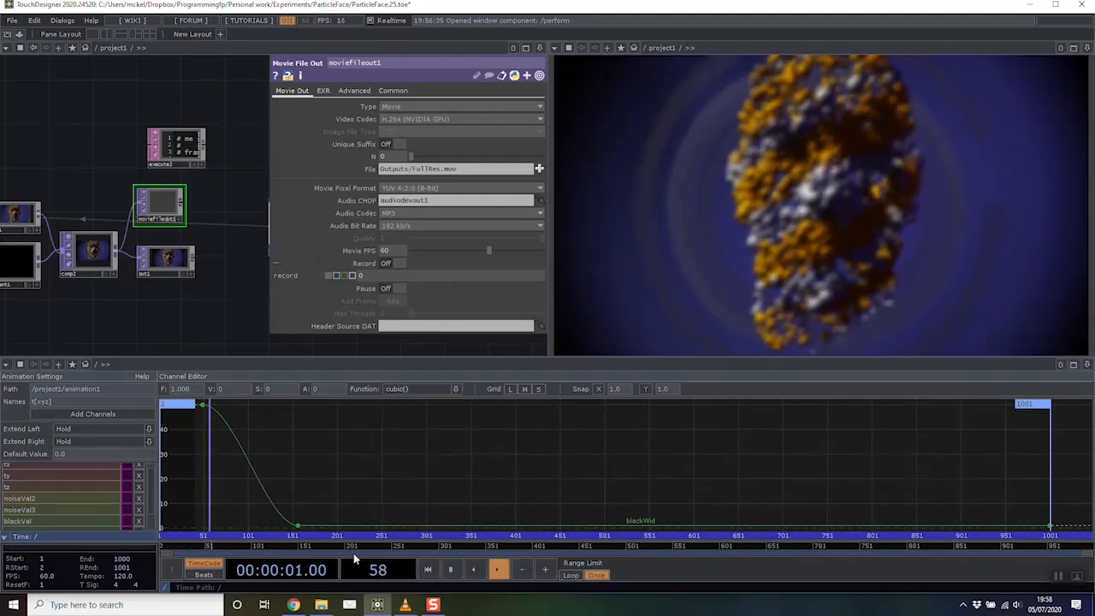
click(428, 569)
Close the Animation Editor pane so the network and the render preview fill the workspace
scroll(157, 317, down, 6)
drag(149, 243, 214, 165)
scroll(205, 172, down, 3)
scroll(194, 178, up, 5)
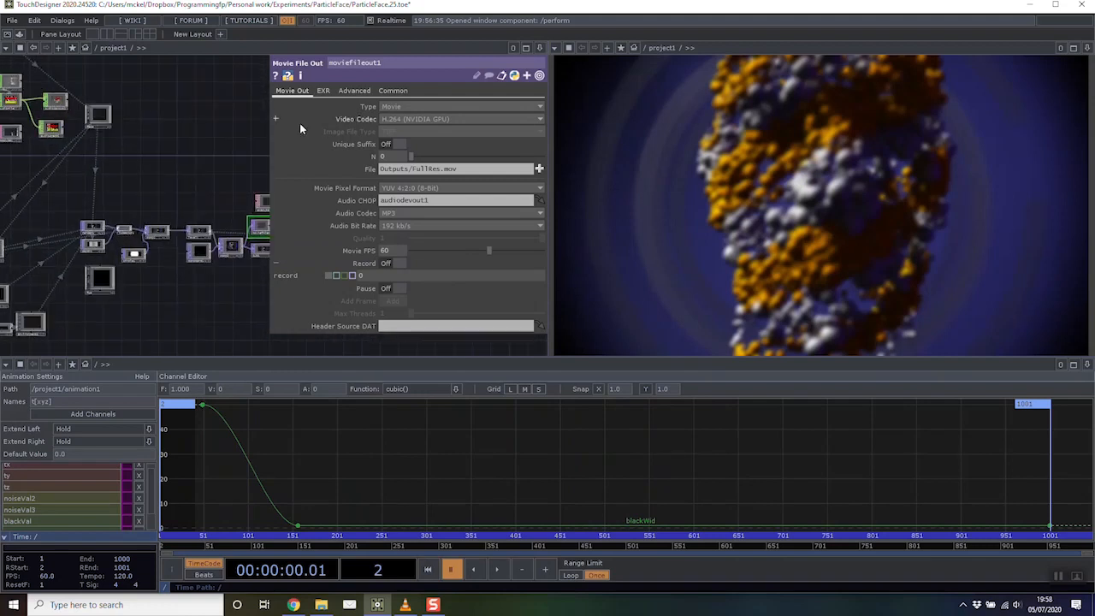
click(1074, 364)
click(1029, 435)
Examine the project1 network from the table and audio operators to the render chain and the face component
scroll(185, 326, down, 5)
drag(203, 330, 249, 285)
scroll(195, 317, up, 8)
drag(236, 229, 139, 315)
scroll(141, 315, down, 3)
scroll(157, 279, up, 4)
drag(154, 274, 200, 252)
scroll(168, 296, up, 4)
drag(89, 386, 242, 328)
scroll(168, 296, down, 4)
drag(210, 201, 243, 346)
scroll(243, 345, down, 4)
scroll(225, 327, up, 3)
scroll(213, 350, down, 2)
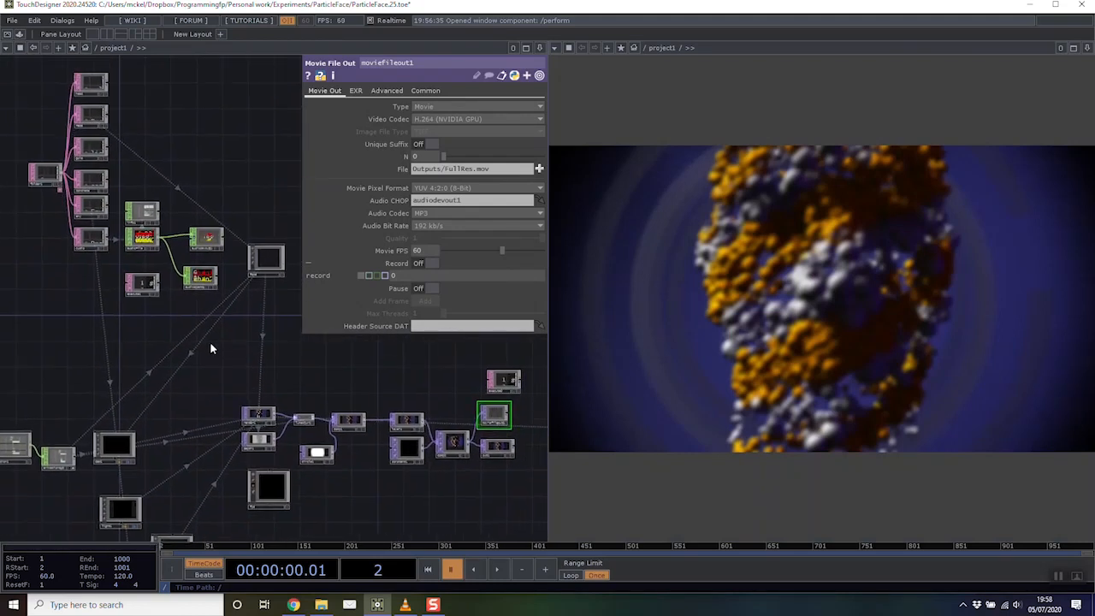
scroll(240, 322, up, 6)
scroll(207, 365, down, 2)
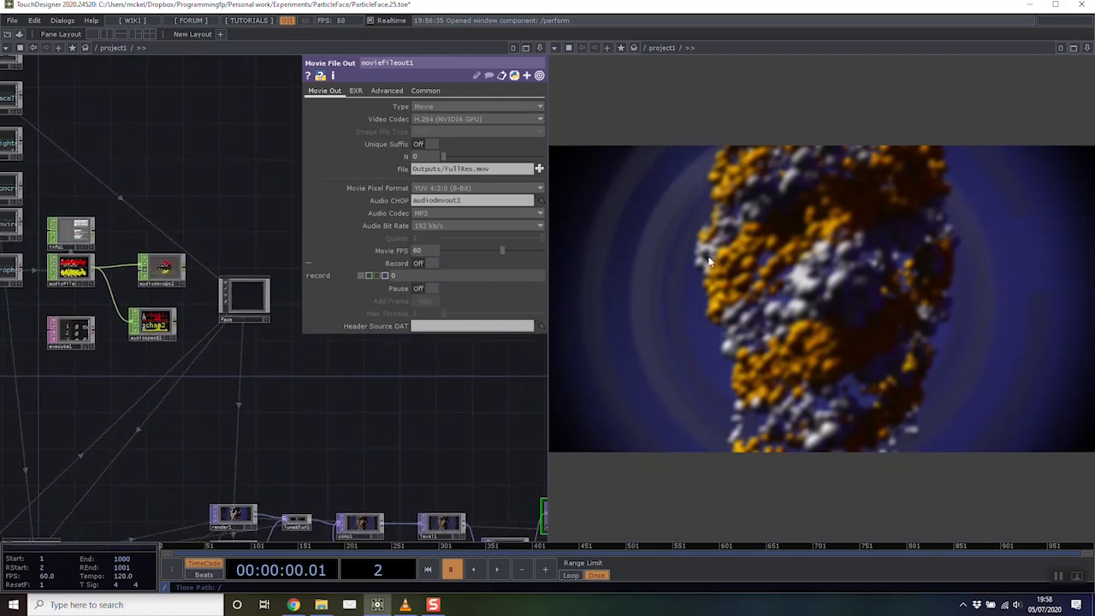
Enter the face component's network and hide the parameter display
double_click(244, 295)
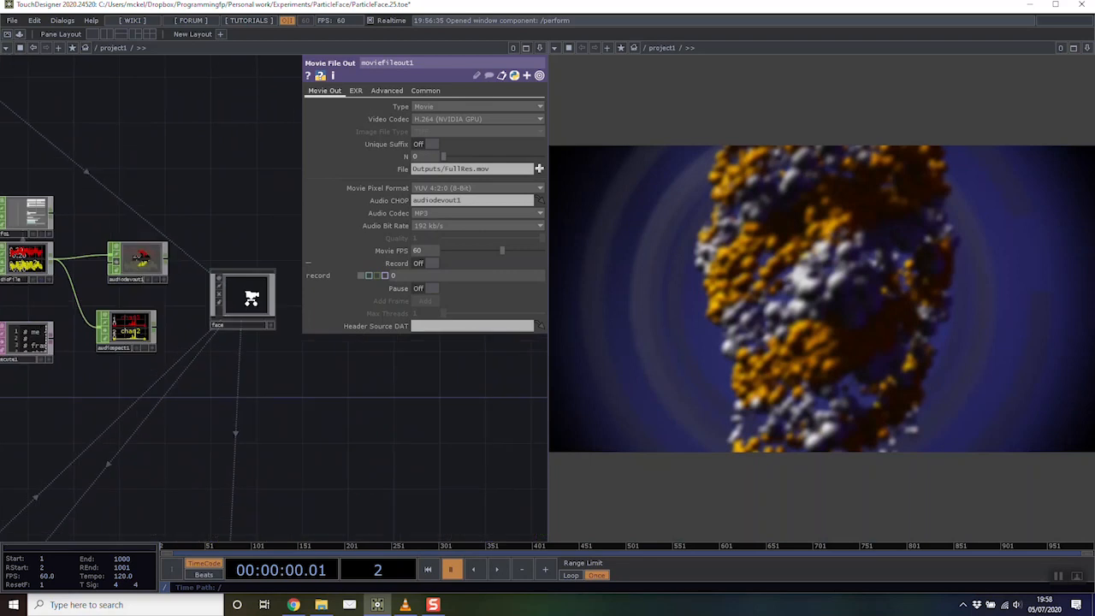
key(p)
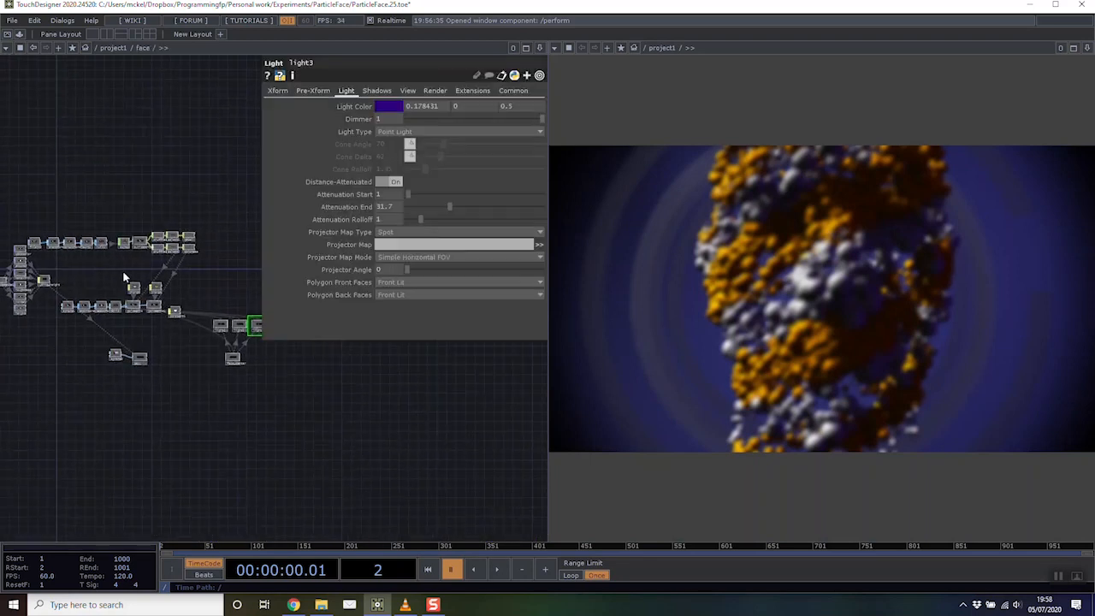
scroll(122, 262, up, 5)
scroll(142, 306, down, 1)
drag(71, 302, 288, 301)
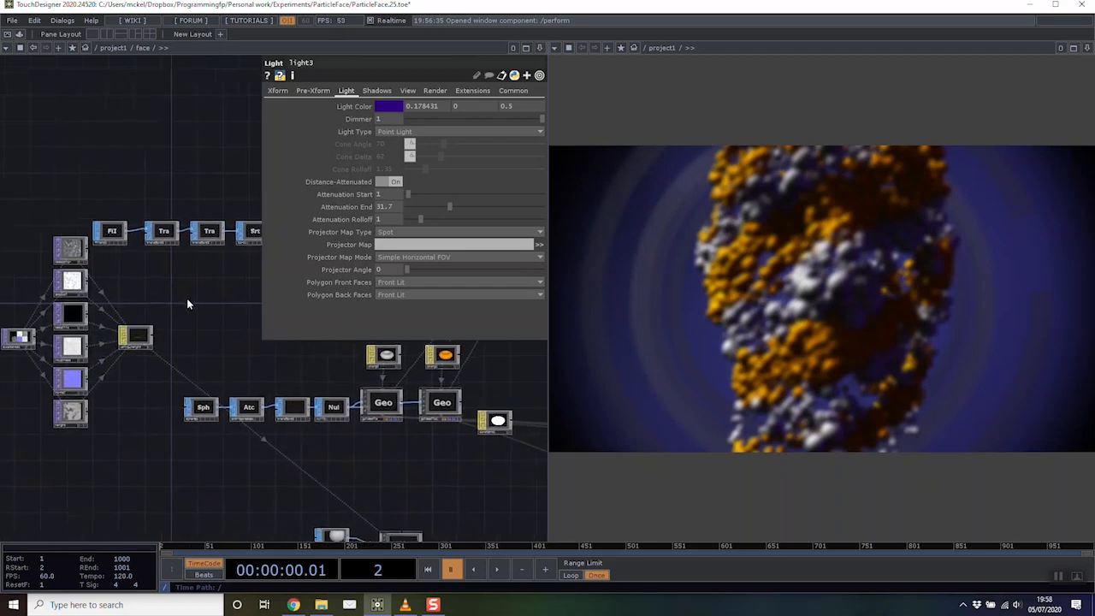
key(p)
Examine the head geometry chain through the transform5, sort1 and null1 operators
scroll(163, 242, up, 5)
scroll(70, 235, down, 2)
right_drag(20, 168, 409, 284)
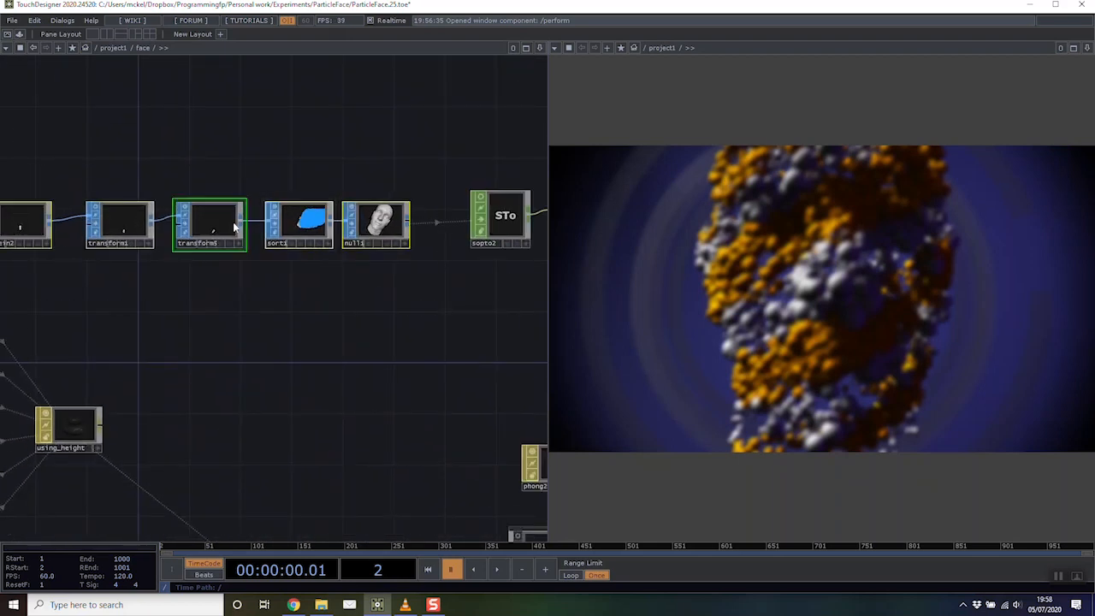
scroll(224, 216, up, 5)
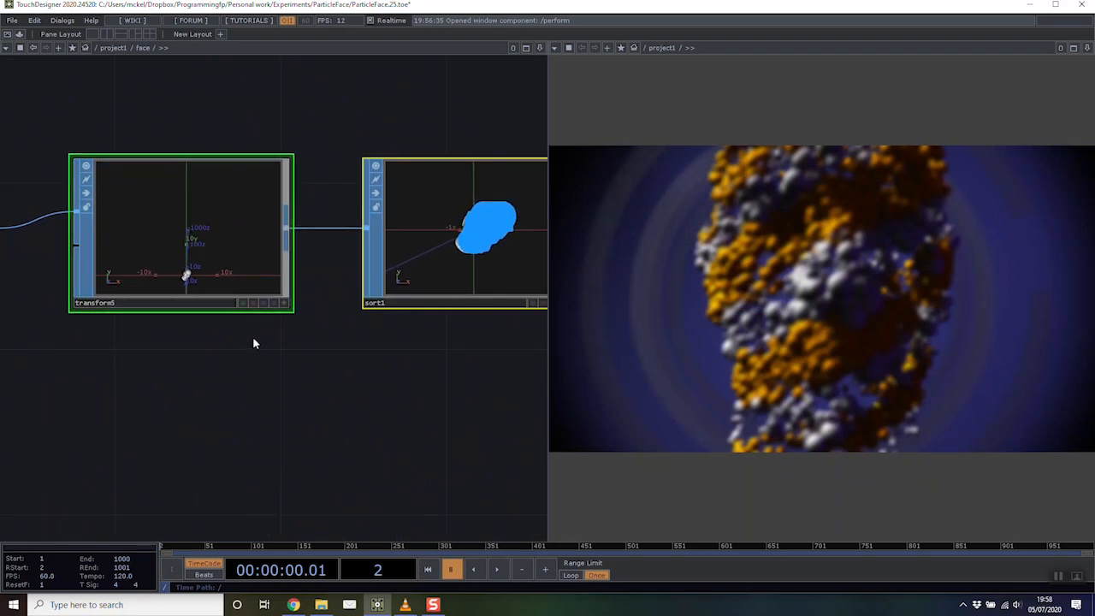
drag(462, 345, 339, 355)
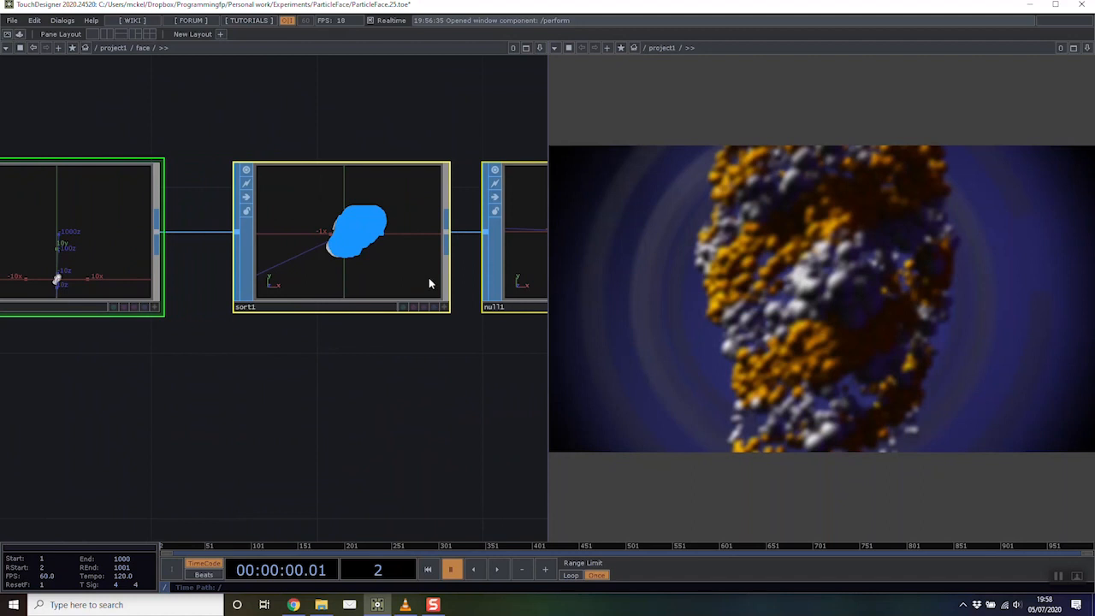
drag(336, 380, 258, 378)
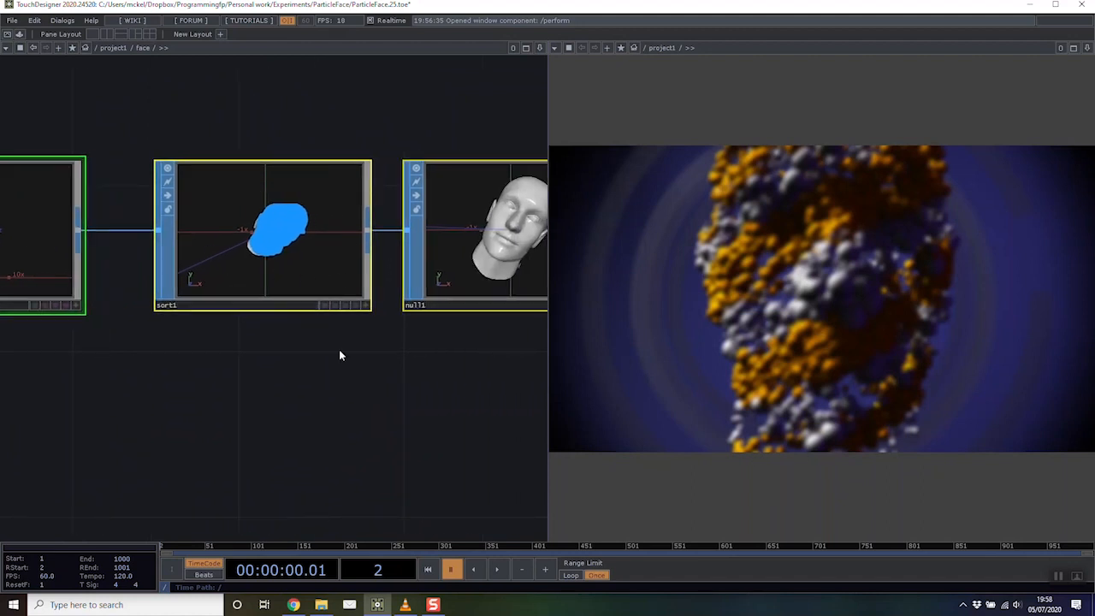
scroll(333, 349, right, 2)
click(398, 381)
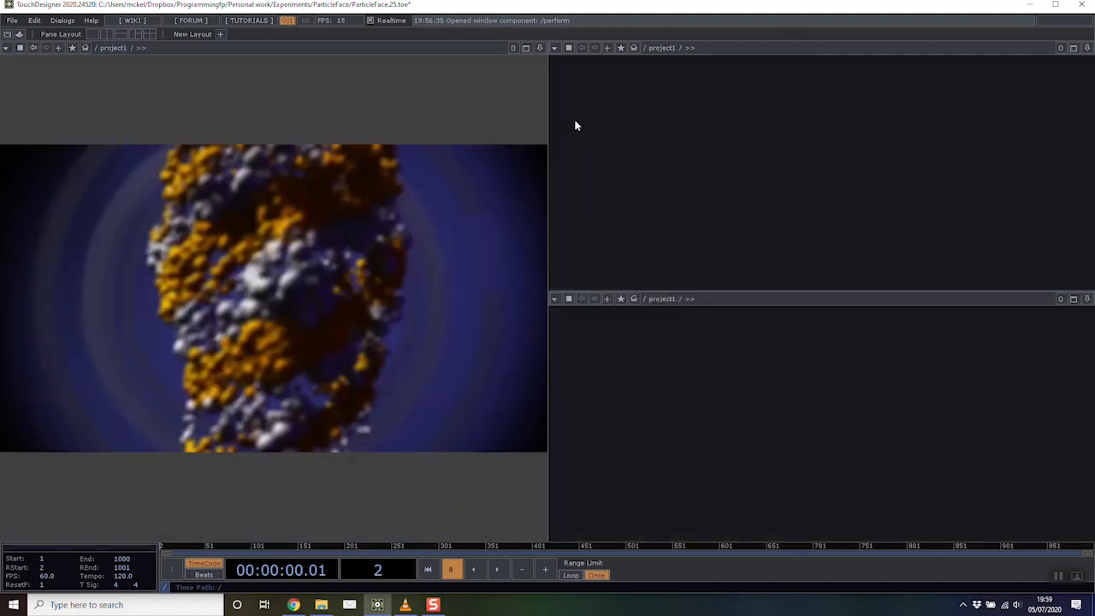
Set the three panes to a Network Editor, a Geometry Viewer and a Panel preview
click(7, 47)
click(17, 61)
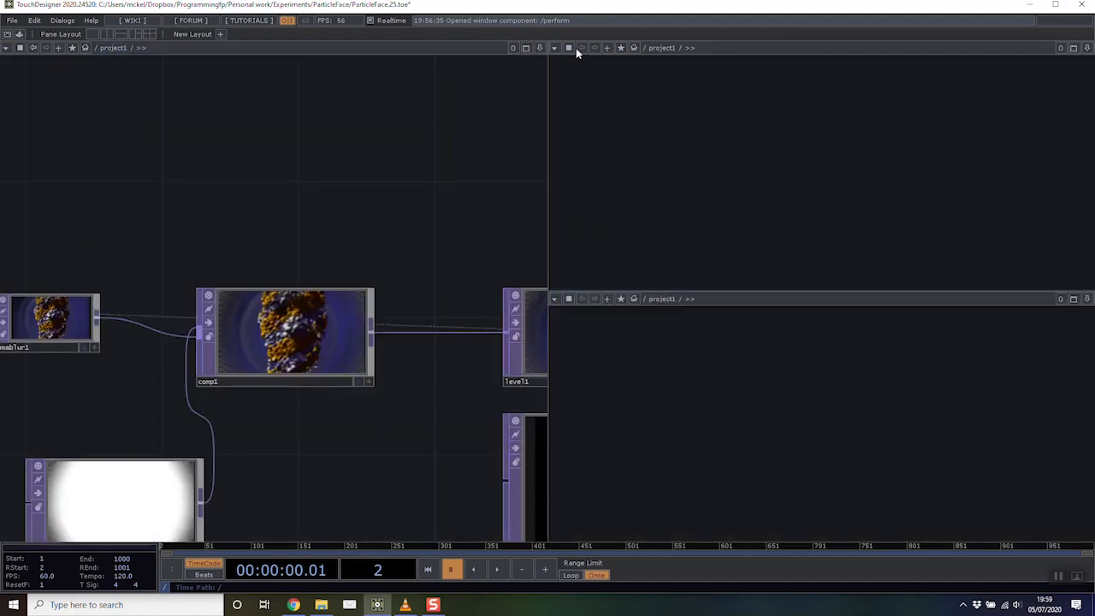
click(554, 48)
click(580, 84)
click(555, 299)
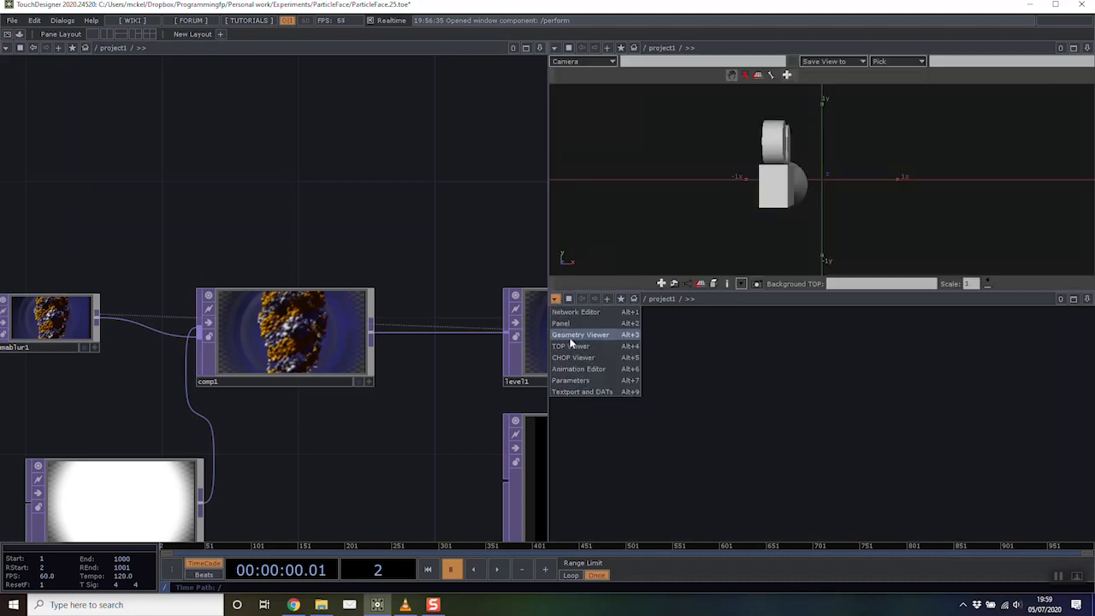
click(565, 324)
Display the face component in the Geometry Viewer and frame the particle head at an angle
click(683, 61)
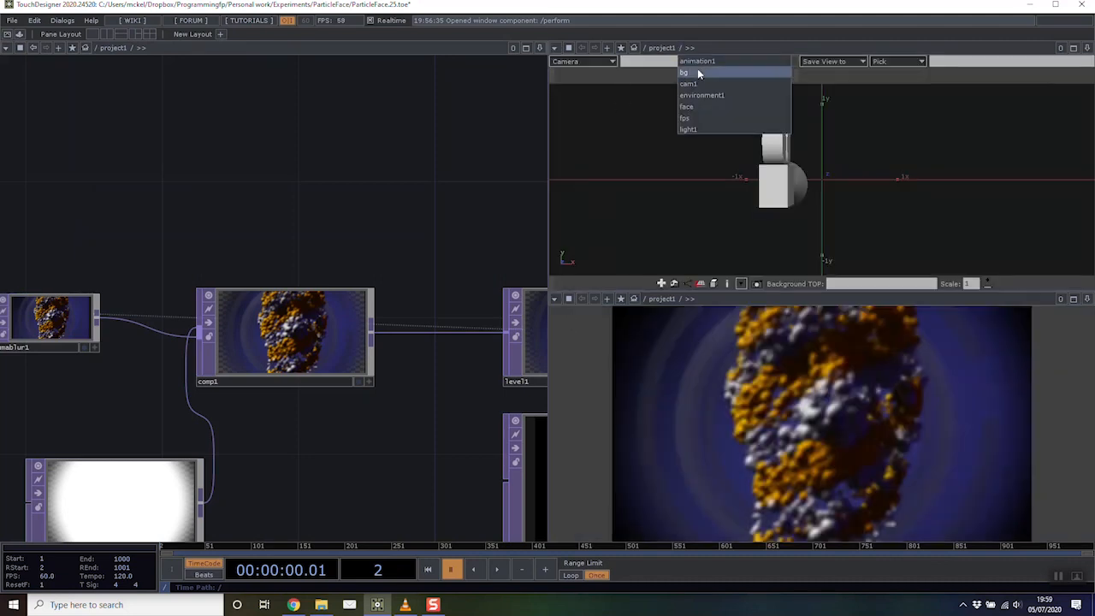
click(701, 111)
right_click(811, 194)
click(829, 187)
drag(828, 187, 872, 199)
scroll(848, 179, down, 5)
scroll(357, 134, down, 5)
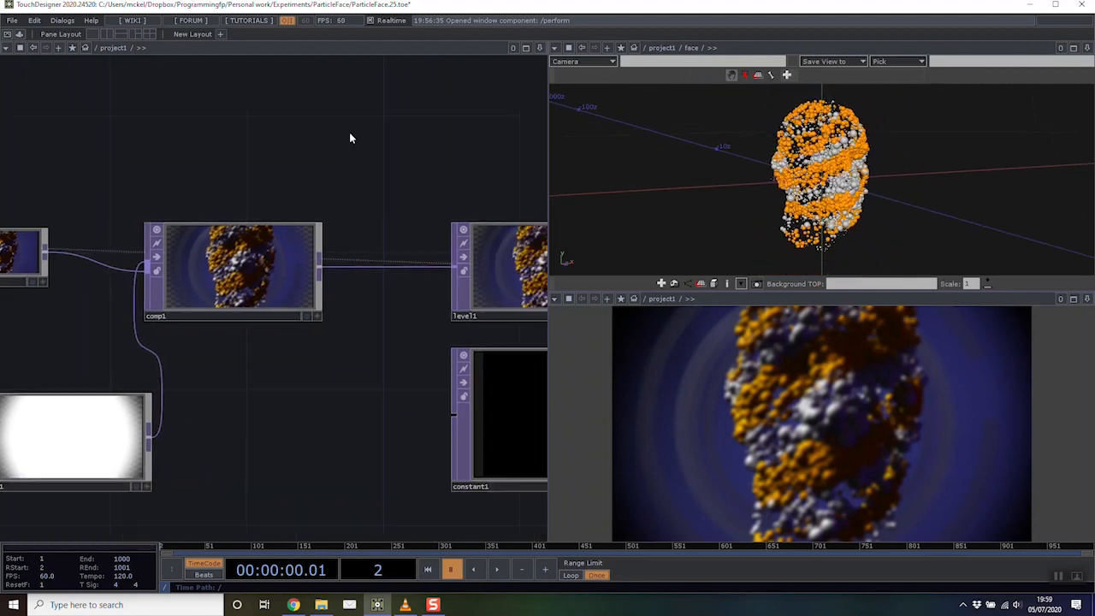
Enter the face component in the Network Editor
drag(326, 185, 379, 298)
middle_drag(235, 136, 390, 237)
click(470, 249)
key(i)
Locate the sopto2 operator feeding buildStripes and examine its tx, ty and tz channels
scroll(231, 210, down, 4)
scroll(240, 218, up, 2)
scroll(171, 180, down, 2)
drag(68, 166, 368, 214)
click(358, 208)
drag(384, 176, 254, 170)
scroll(325, 203, up, 5)
drag(325, 204, 111, 274)
click(191, 281)
click(131, 224)
drag(231, 173, 208, 172)
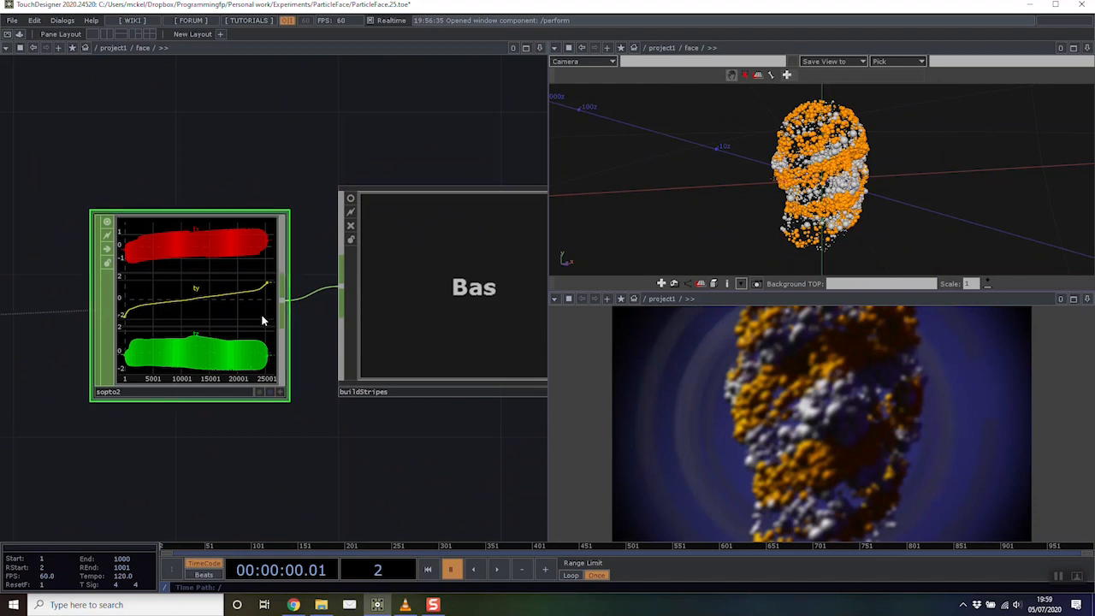
Enter the buildStripes component and bring its trim operators into view
scroll(350, 225, up, 5)
scroll(347, 234, down, 5)
scroll(320, 247, up, 6)
scroll(266, 203, down, 3)
scroll(310, 330, down, 3)
scroll(310, 327, up, 3)
scroll(161, 135, up, 5)
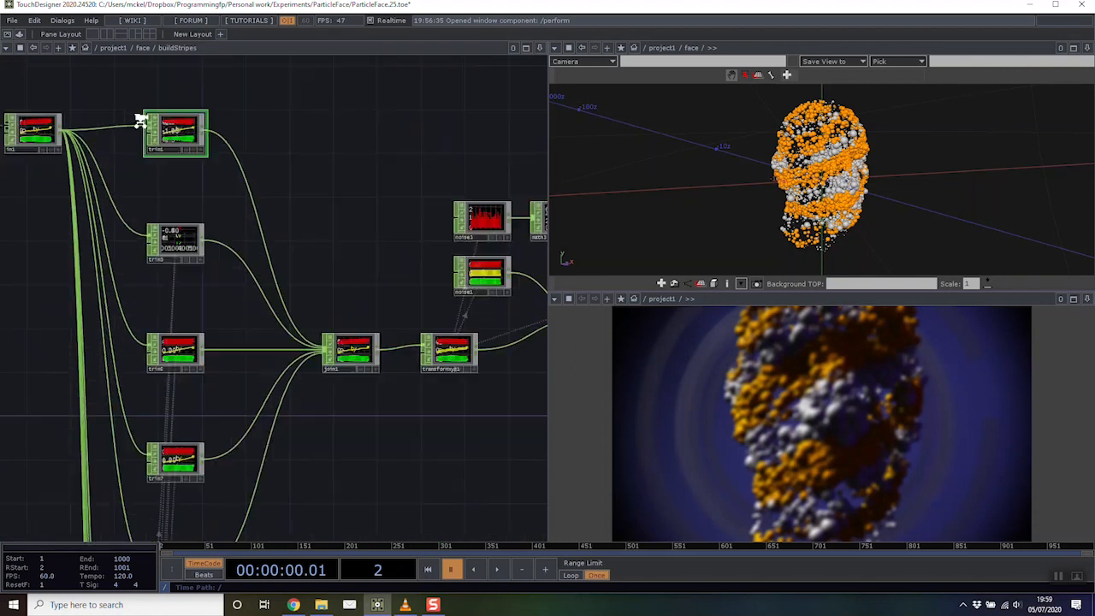
Examine trim1's range and channels, comparing them with the stripes on the particle head from several angles
click(163, 176)
scroll(258, 276, down, 1)
scroll(258, 276, down, 4)
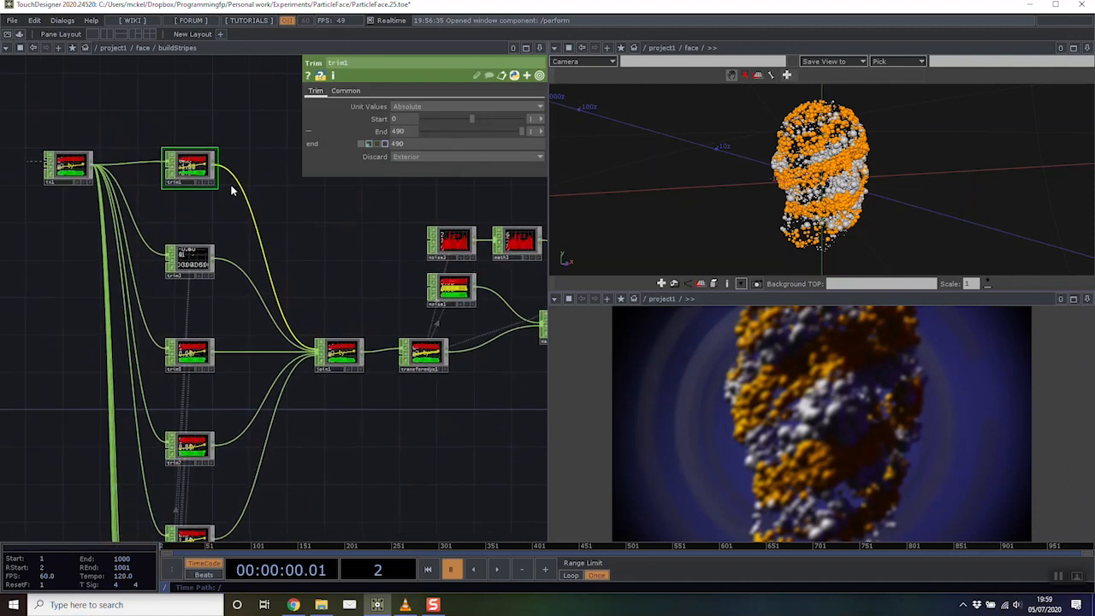
scroll(188, 163, up, 6)
drag(879, 236, 516, 232)
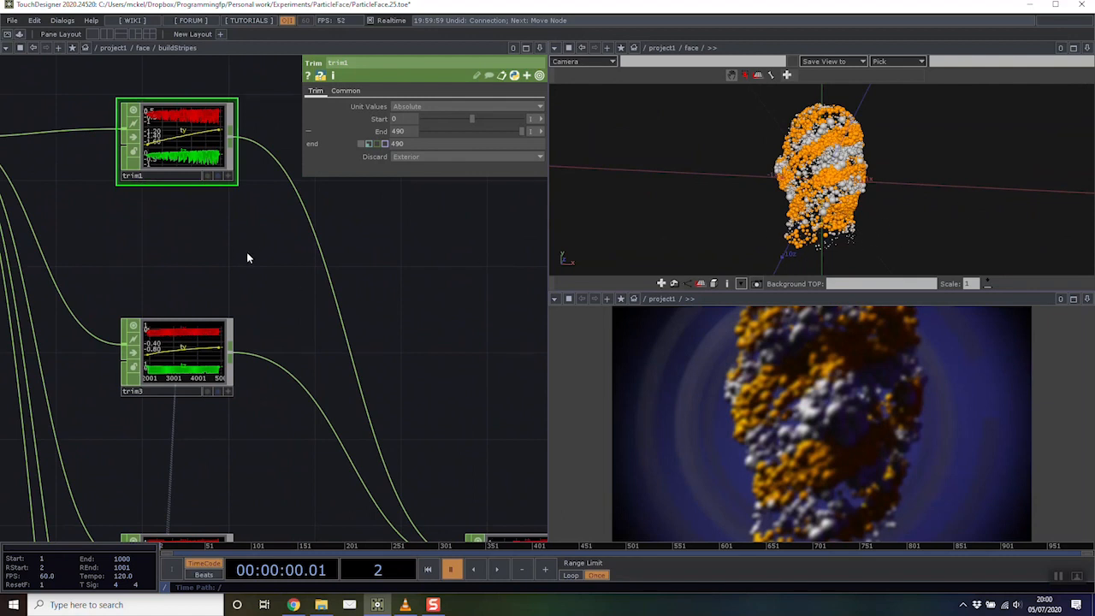
scroll(166, 152, up, 4)
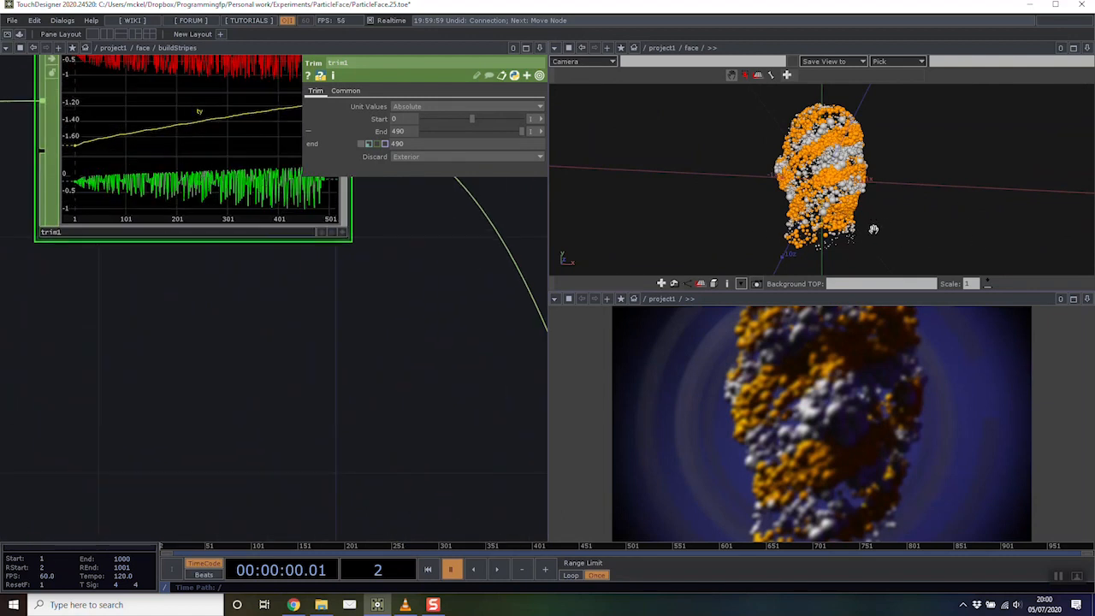
drag(848, 230, 804, 223)
scroll(859, 224, up, 3)
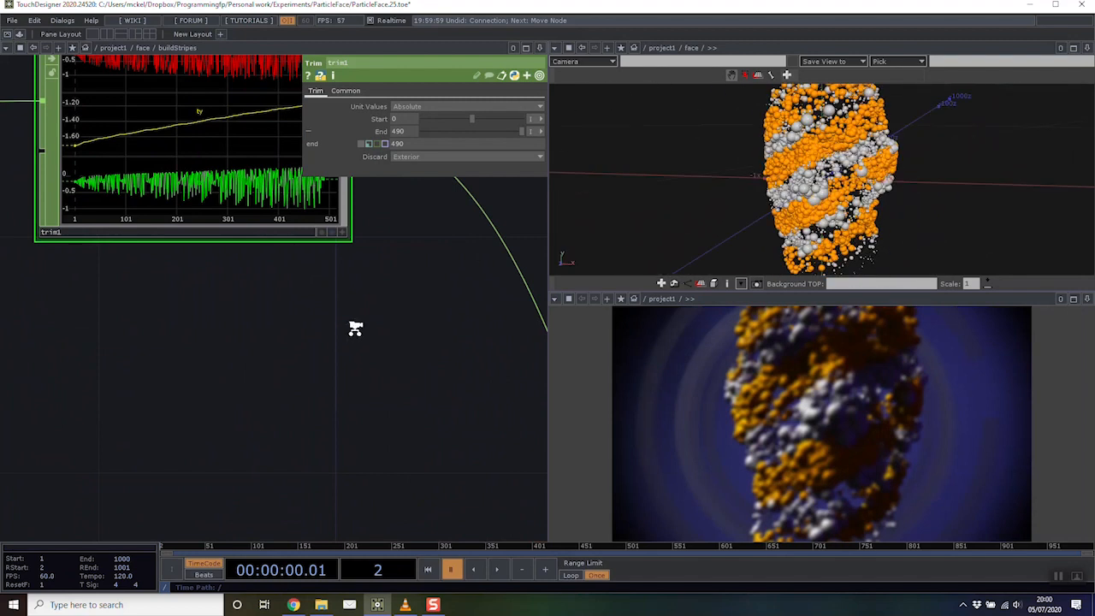
Show the operator information of trim3 inside buildStripes
scroll(354, 329, down, 6)
drag(216, 220, 391, 167)
scroll(502, 362, up, 2)
middle_click(483, 366)
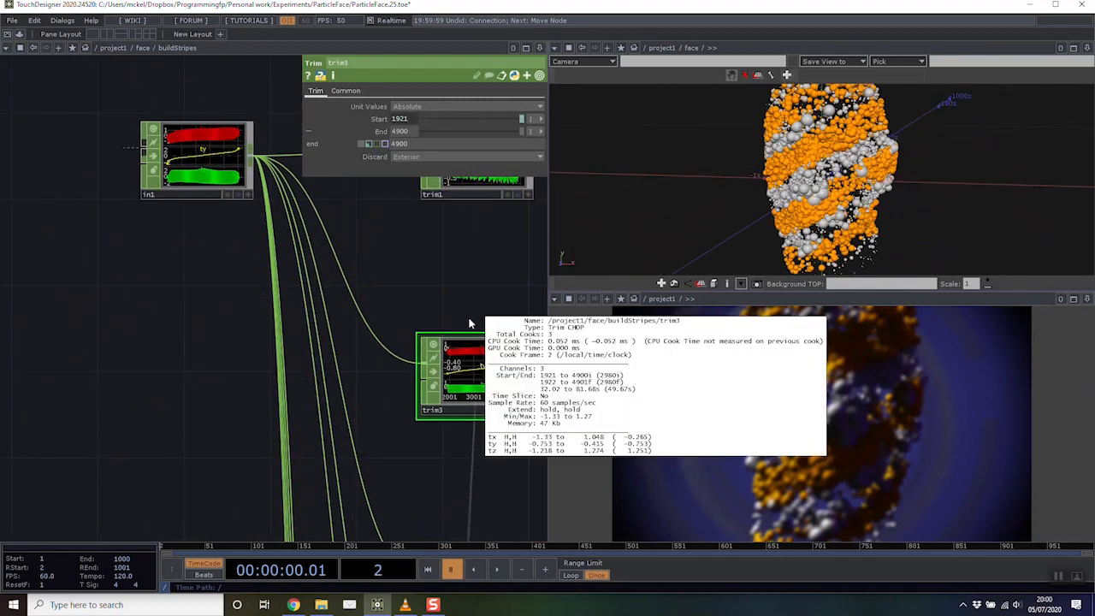
Examine trim3 and trim5 inside buildStripes and compare them with the stripes on the particle head from several angles
drag(462, 308, 327, 211)
middle_click(341, 272)
drag(816, 266, 817, 233)
drag(455, 302, 454, 186)
middle_click(357, 358)
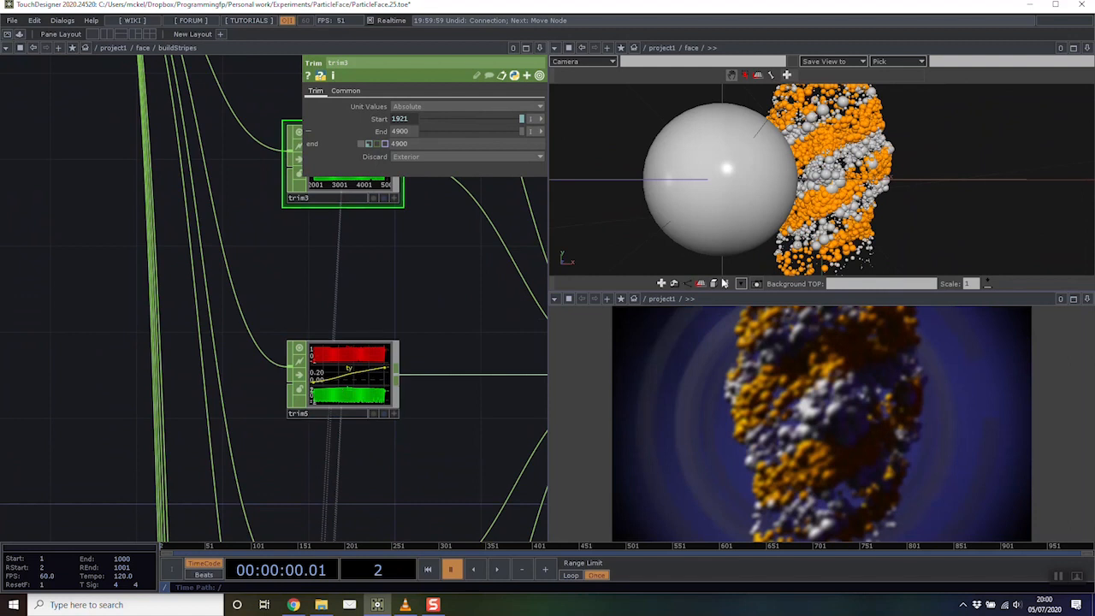
drag(820, 179, 768, 195)
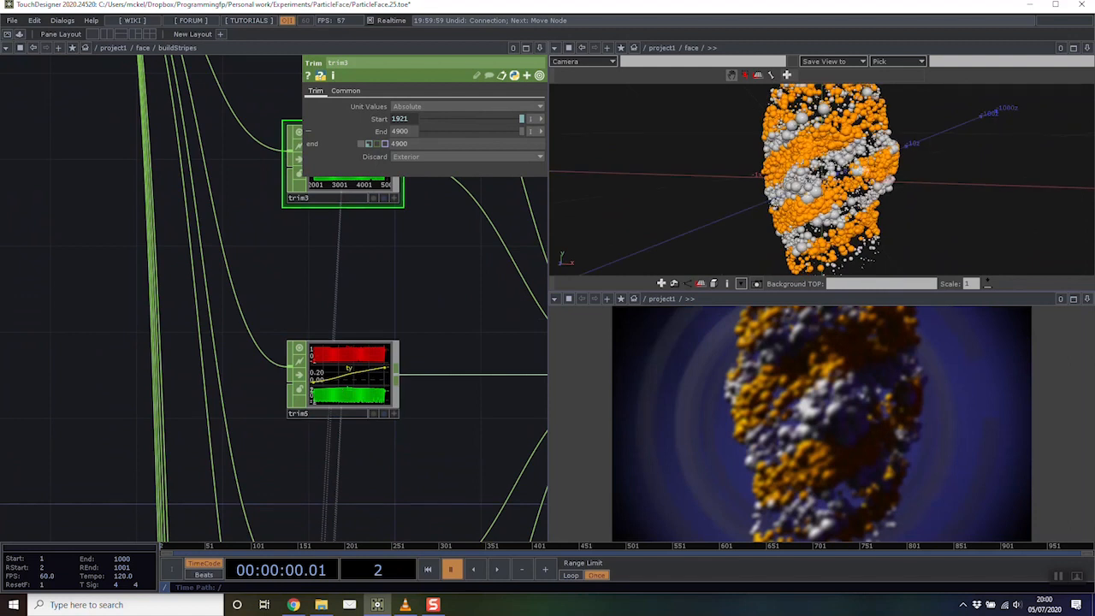
drag(856, 170, 884, 142)
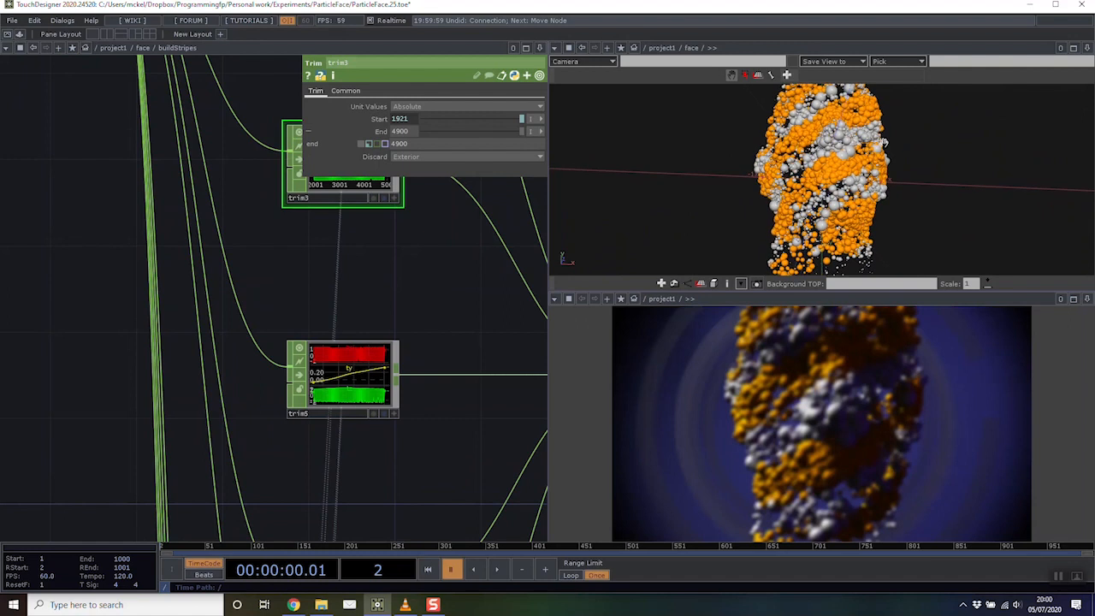
drag(468, 304, 395, 301)
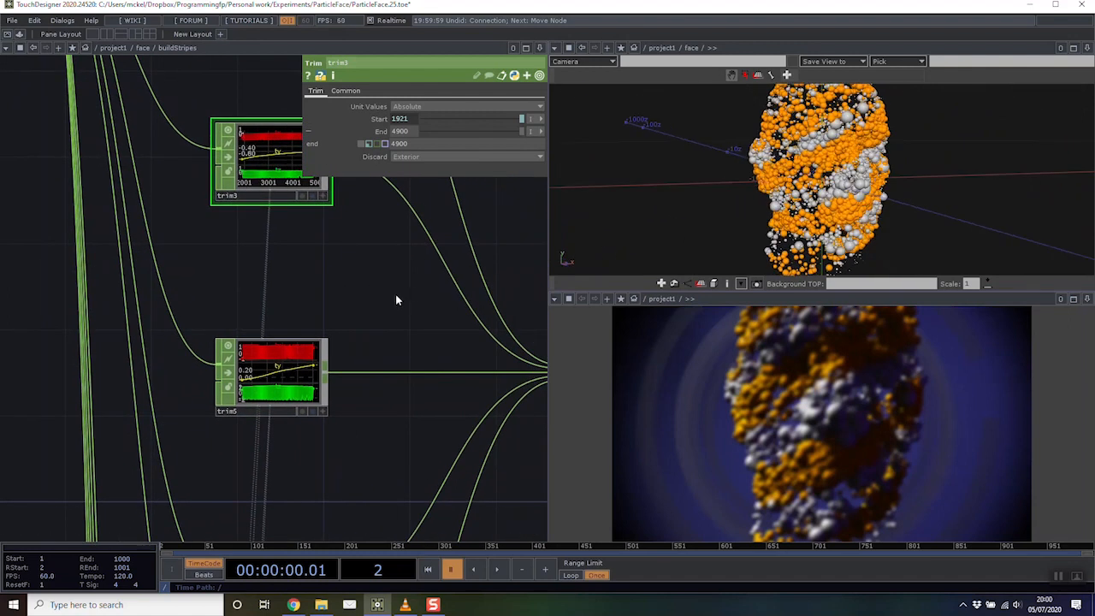
Look through the remaining trim operators in buildStripes and follow their output to the noise and math chain
scroll(399, 294, down, 5)
drag(405, 362, 325, 105)
right_drag(172, 201, 297, 505)
drag(389, 243, 239, 262)
drag(216, 349, 141, 402)
drag(214, 200, 255, 347)
scroll(254, 348, down, 2)
scroll(254, 308, up, 5)
drag(261, 262, 269, 372)
Scrub the timeline to frame 403 and examine noise1's transform, constraint and noise parameters
drag(341, 552, 518, 545)
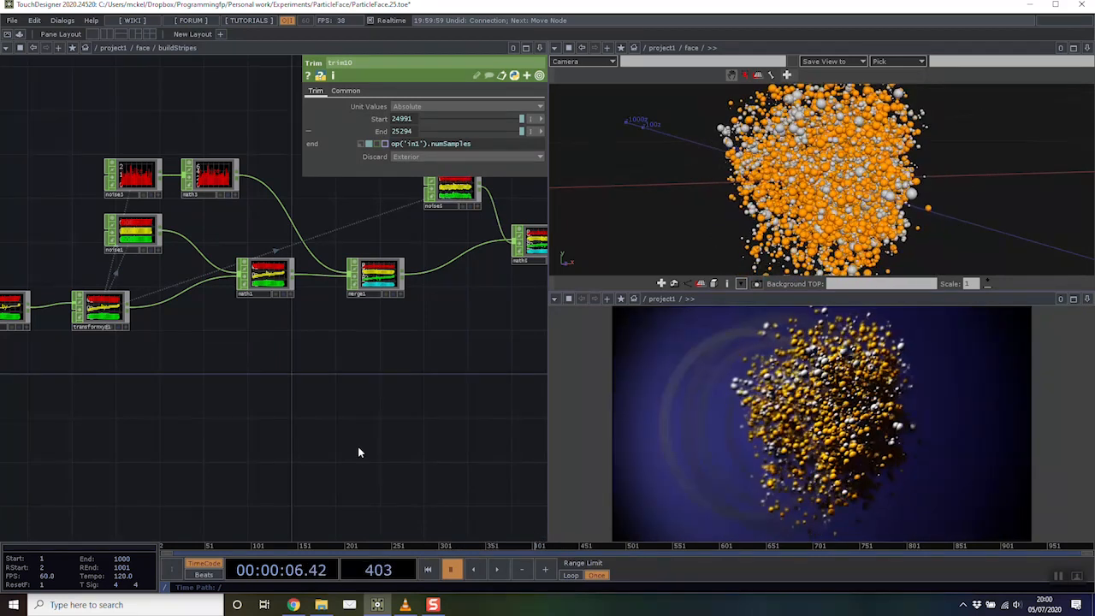
scroll(93, 274, up, 4)
drag(277, 356, 339, 368)
mouse_move(268, 315)
mouse_down()
mouse_move(250, 313)
mouse_move(285, 314)
mouse_up()
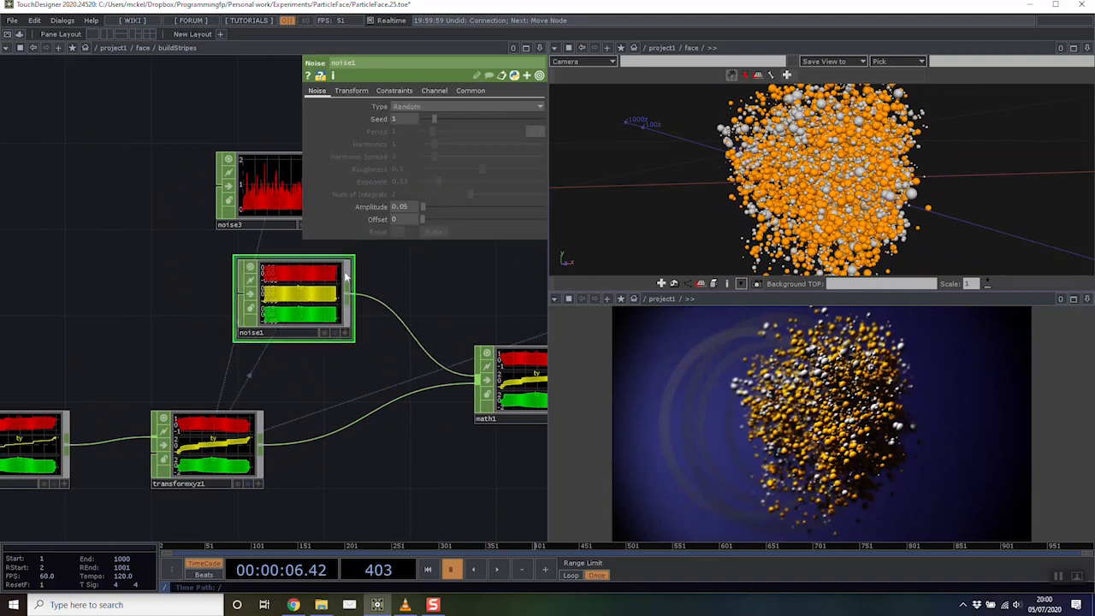
drag(414, 305, 333, 285)
click(394, 90)
click(349, 90)
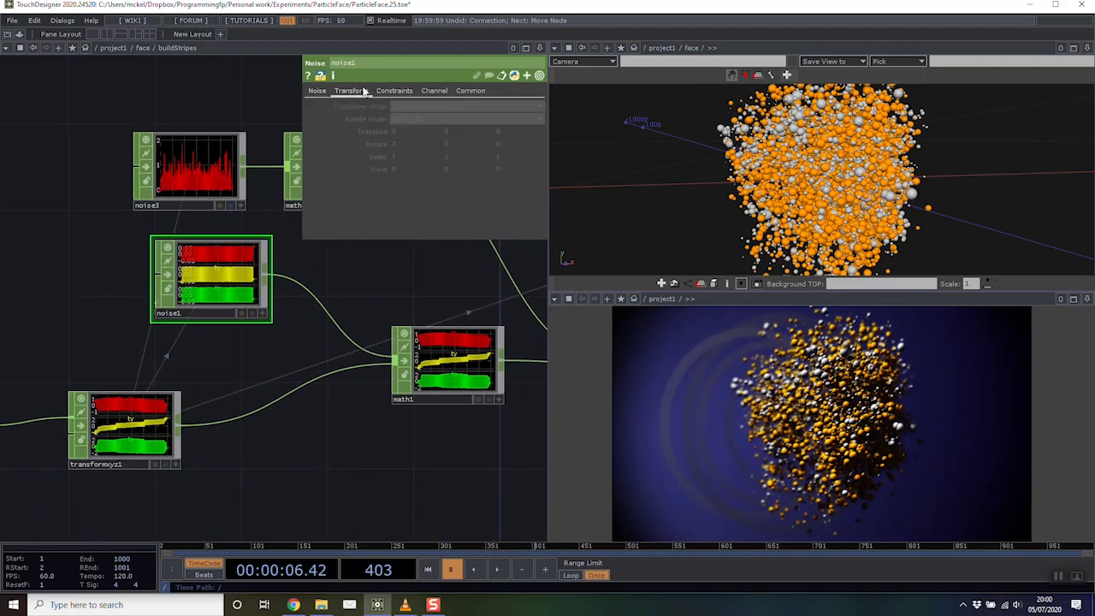
click(321, 91)
scroll(129, 354, up, 3)
scroll(292, 303, down, 3)
drag(387, 337, 359, 347)
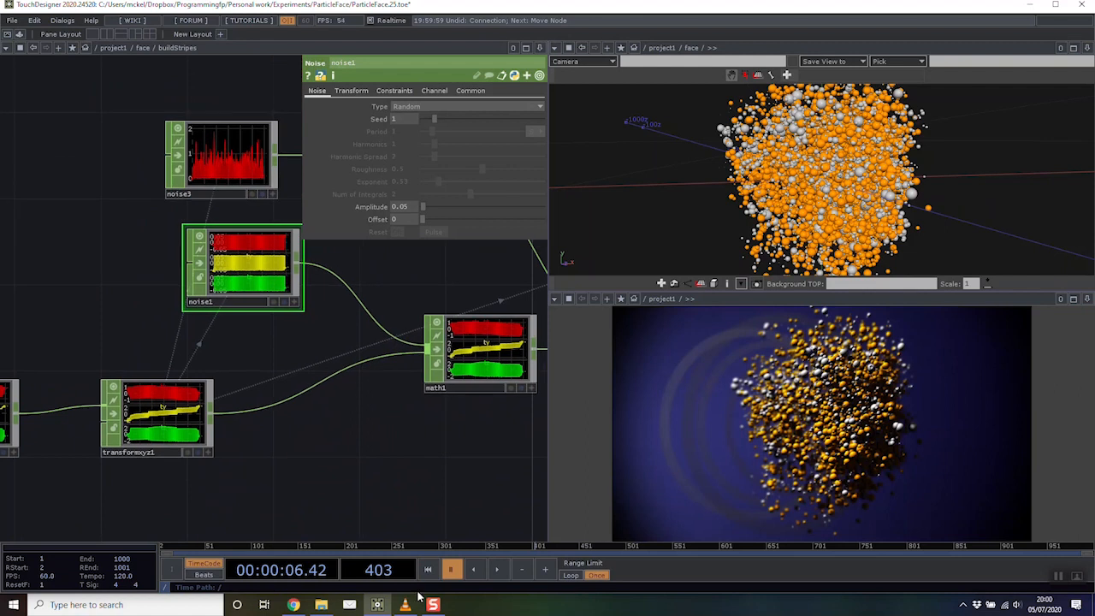
Scrub the timeline back to frame 142 and review how noise1 feeds math1 alongside noise3 and math3
drag(386, 548, 259, 546)
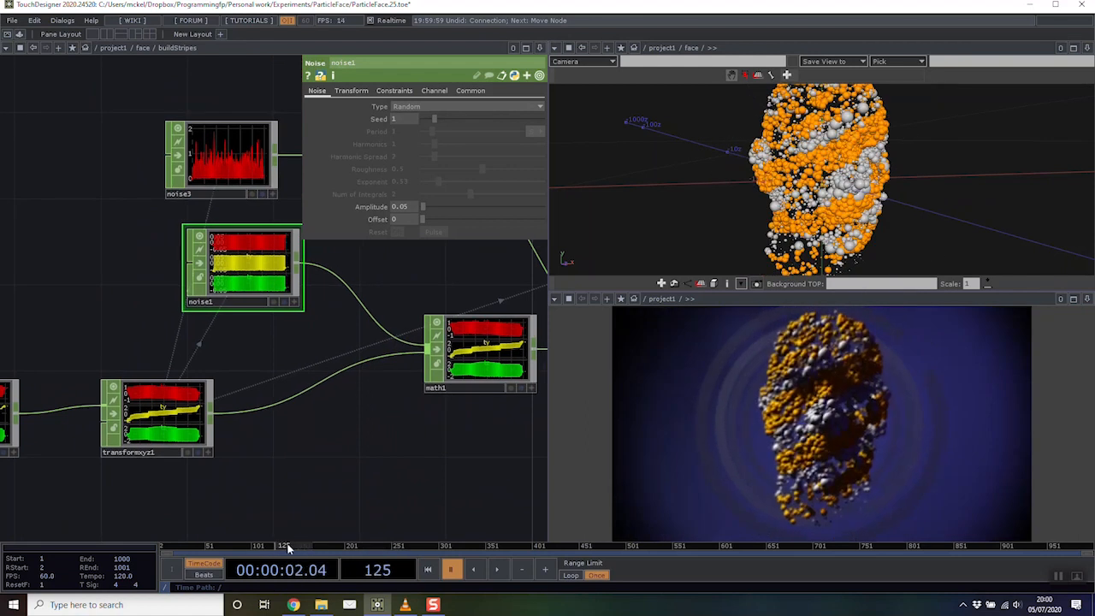
mouse_move(289, 546)
mouse_down()
mouse_move(243, 545)
mouse_move(299, 537)
mouse_move(279, 546)
mouse_up()
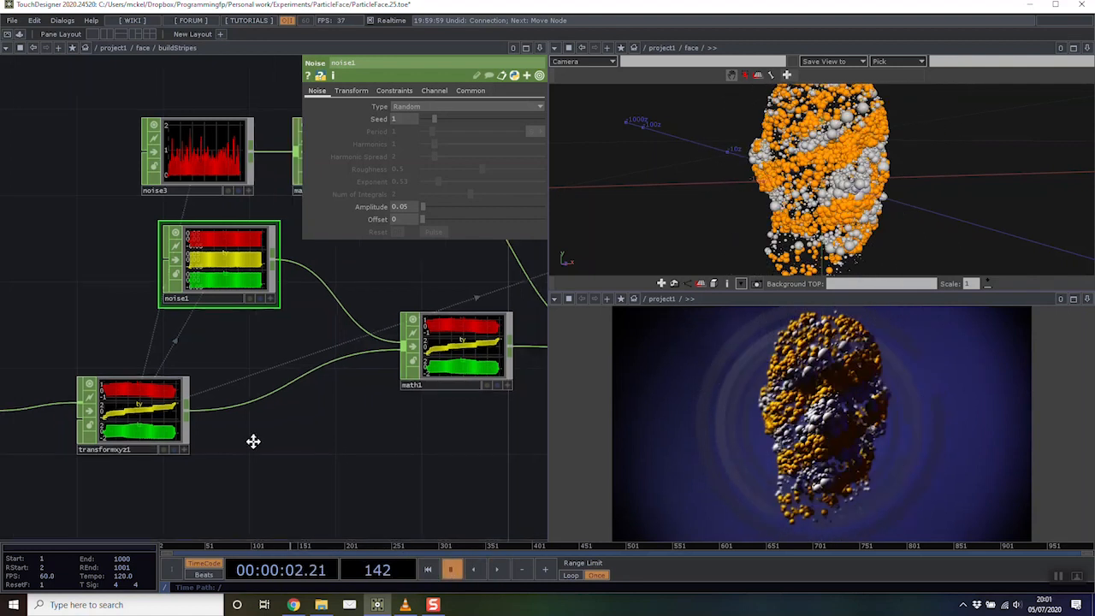
scroll(252, 440, down, 6)
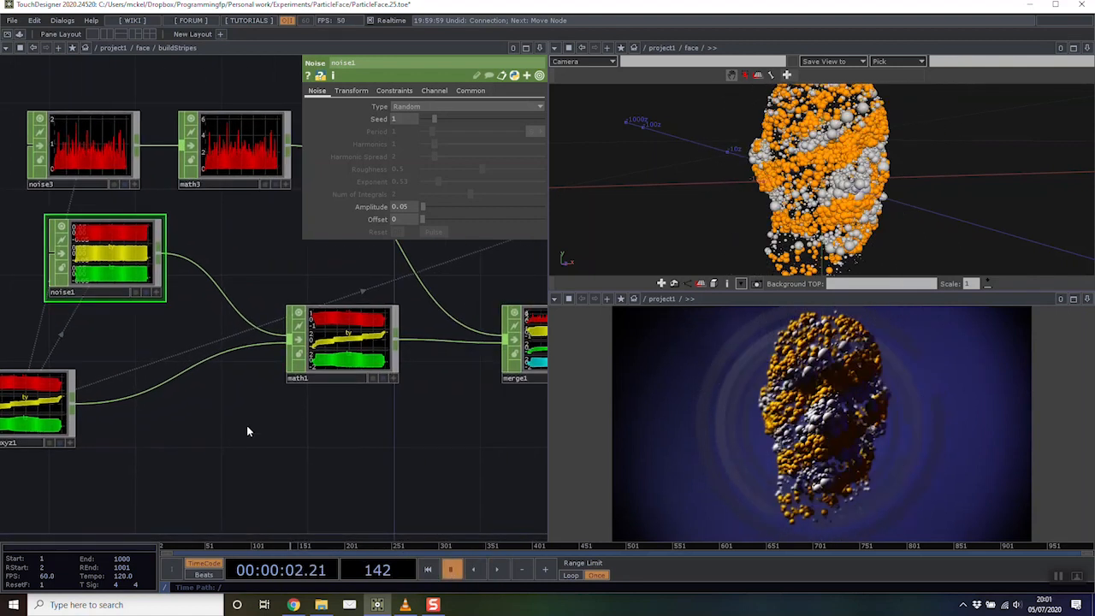
scroll(225, 398, up, 5)
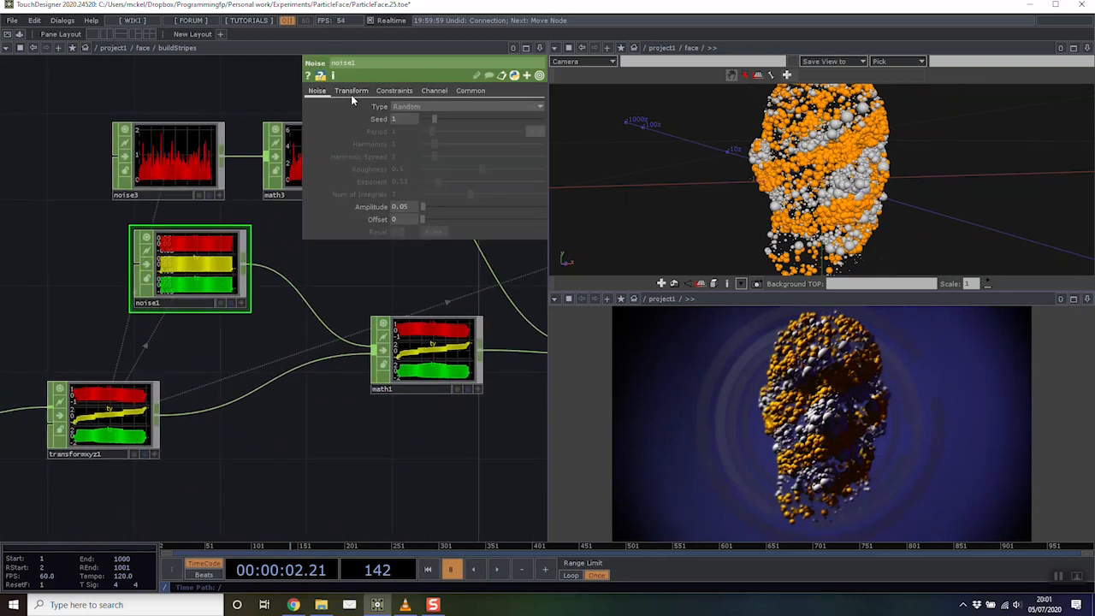
scroll(240, 360, down, 3)
scroll(262, 337, up, 4)
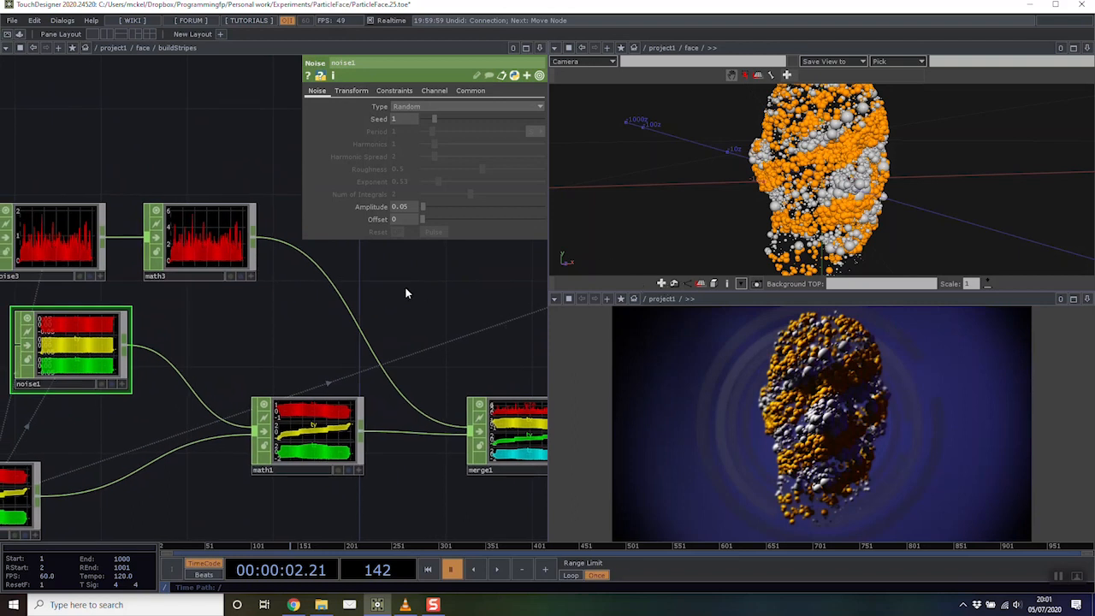
Show noise5's noise parameters and scrub the timeline to frame 217 to view its effect on the particles
drag(440, 322, 134, 313)
scroll(135, 313, down, 3)
scroll(257, 330, up, 4)
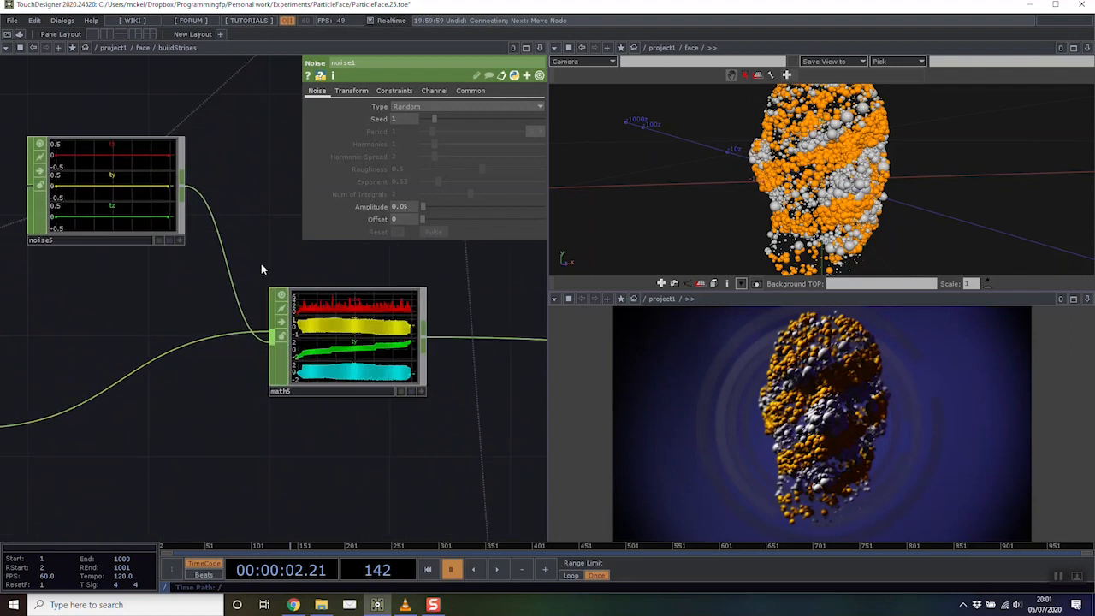
click(154, 211)
drag(496, 359, 482, 372)
mouse_move(343, 542)
mouse_down()
mouse_move(374, 544)
mouse_move(287, 546)
mouse_move(548, 548)
mouse_move(339, 552)
mouse_move(361, 548)
mouse_up()
click(317, 90)
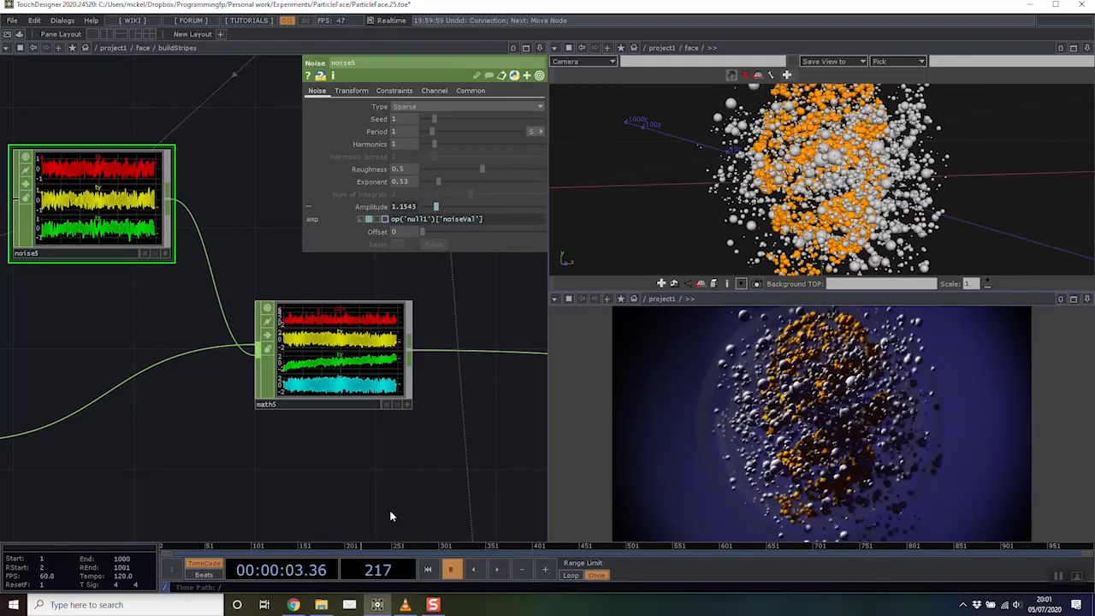
Examine noise5's transform and amplitude expressions, scrubbing the timeline to frame 220 and back to frame 219
drag(363, 522, 365, 547)
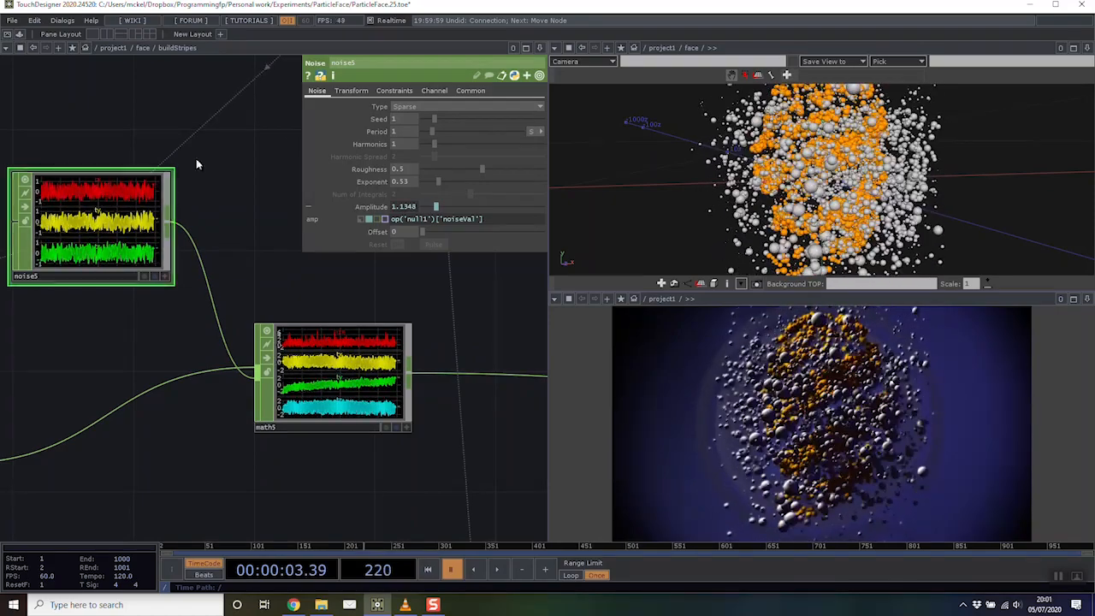
click(349, 91)
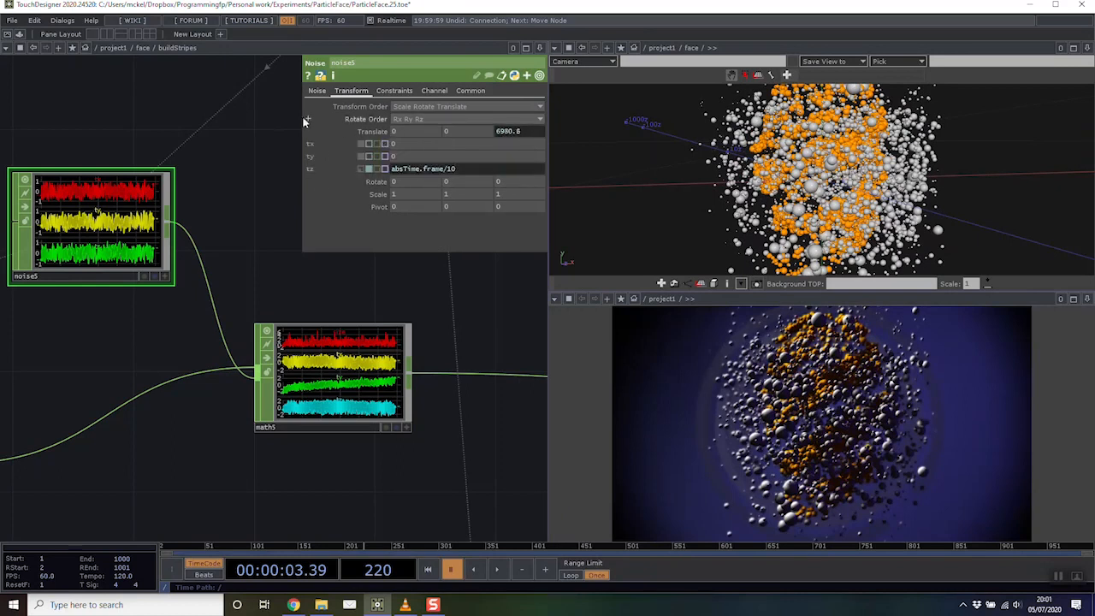
click(316, 91)
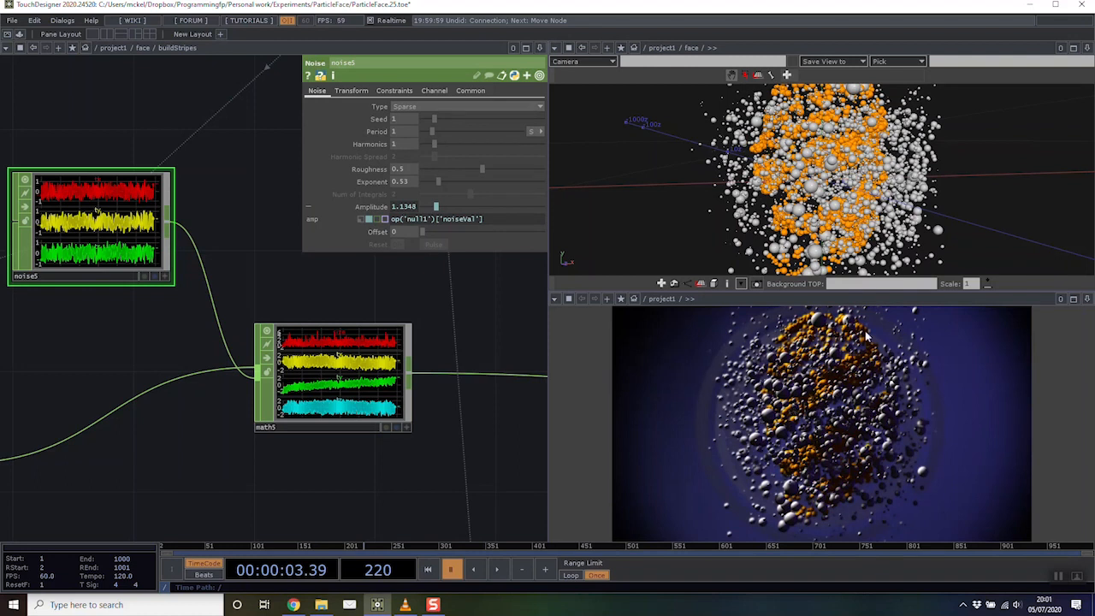
click(364, 548)
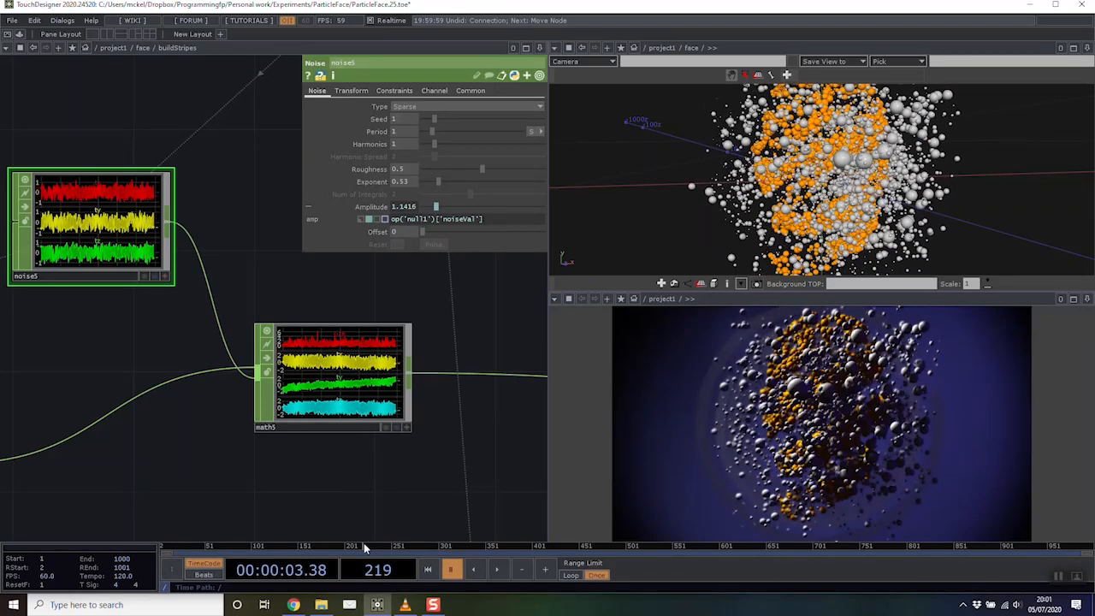
Locate noise4 further along the buildStripes network and examine its channel and noise parameters
scroll(354, 252, down, 5)
drag(394, 321, 162, 342)
scroll(156, 349, up, 2)
scroll(154, 351, up, 2)
drag(47, 392, 298, 281)
scroll(350, 313, down, 3)
scroll(282, 342, down, 2)
drag(213, 364, 278, 178)
drag(178, 495, 179, 281)
scroll(183, 293, down, 3)
scroll(183, 292, up, 6)
scroll(205, 202, up, 5)
click(179, 200)
scroll(171, 188, down, 3)
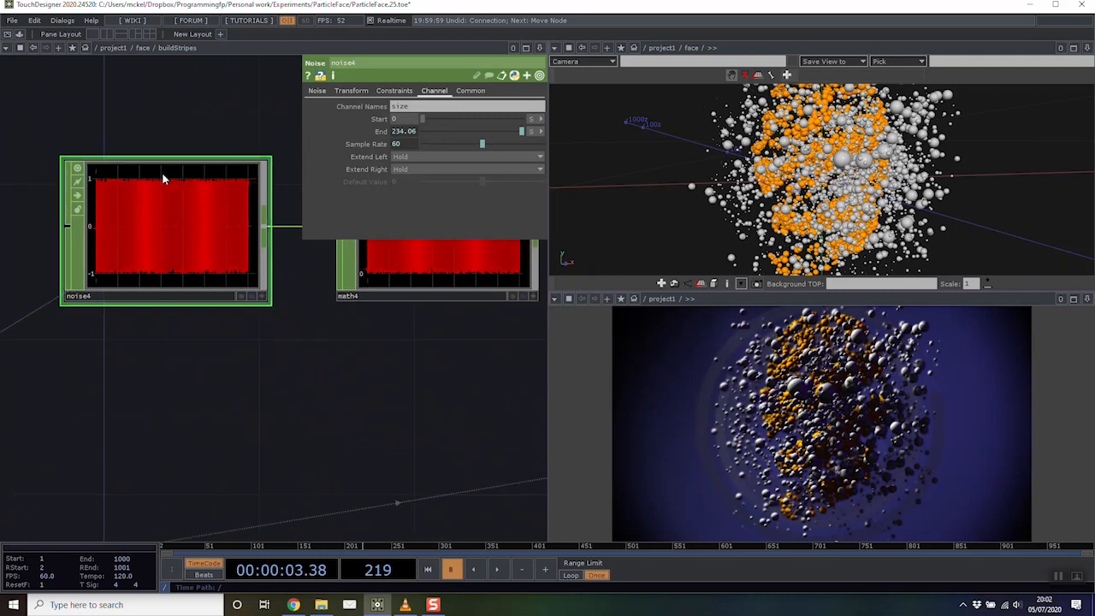
click(316, 91)
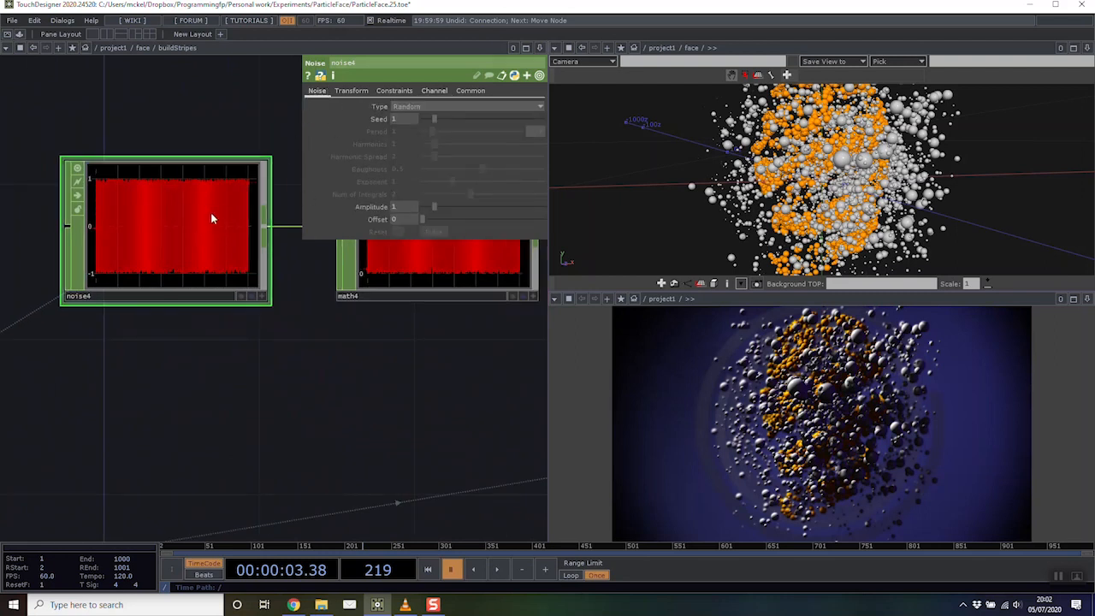
Examine the range and channel operation parameters of math4, which is fed by noise4
scroll(213, 215, up, 3)
scroll(137, 211, down, 1)
drag(478, 278, 293, 300)
click(293, 300)
scroll(289, 286, down, 2)
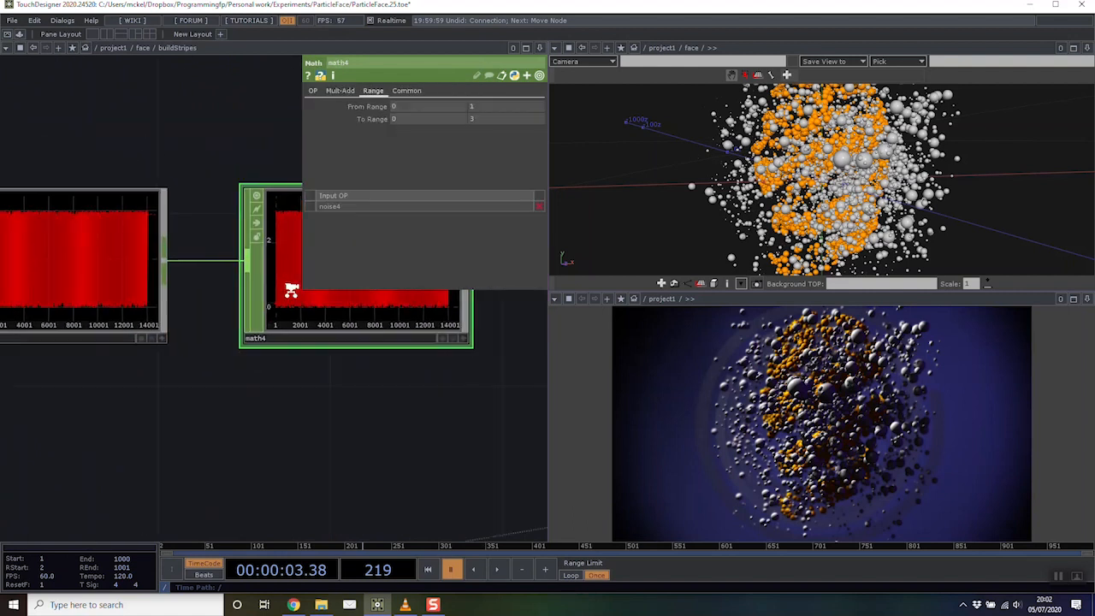
click(313, 91)
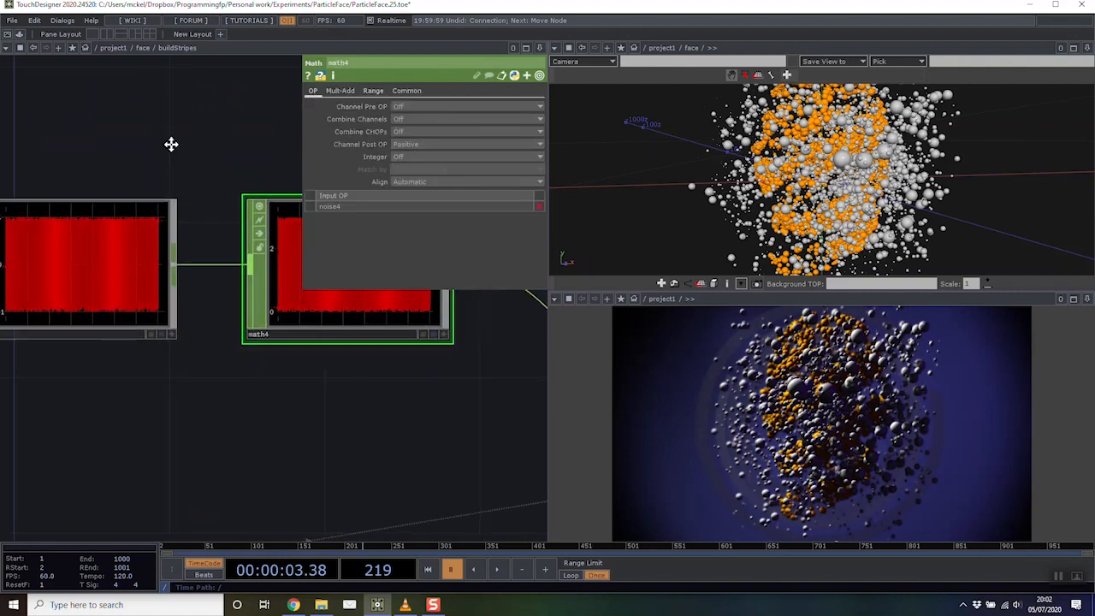
scroll(240, 302, up, 2)
scroll(240, 302, down, 3)
scroll(240, 301, up, 1)
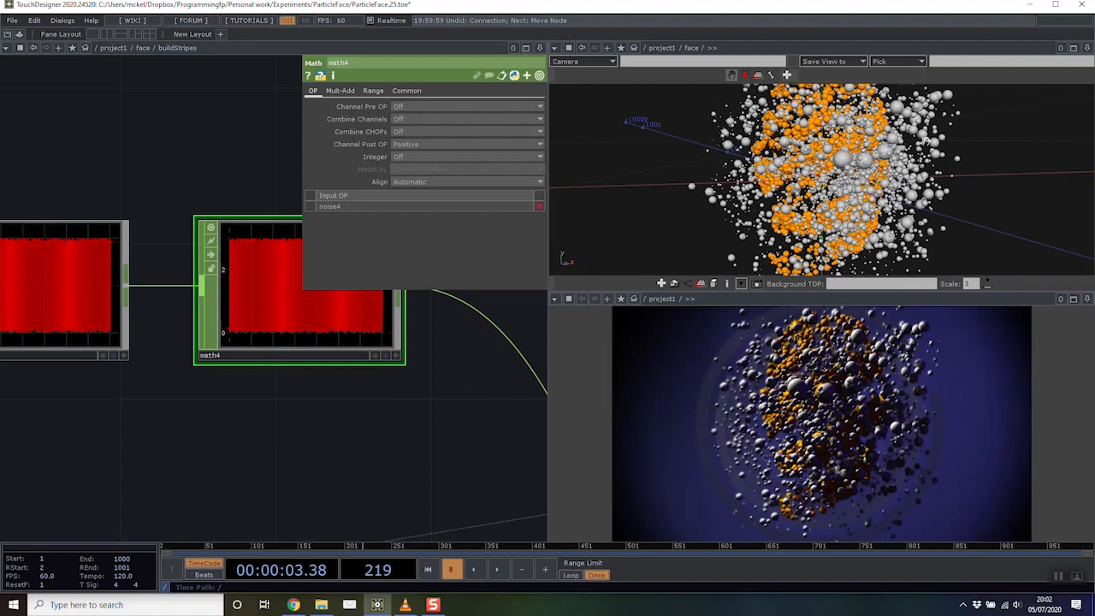
Follow the chain from math4 to the end of buildStripes and return to the parent face network
scroll(99, 217, down, 2)
drag(240, 304, 142, 201)
drag(351, 406, 130, 277)
scroll(272, 329, up, 5)
scroll(271, 332, down, 5)
click(282, 335)
drag(420, 357, 225, 392)
scroll(282, 347, up, 3)
scroll(283, 349, down, 3)
scroll(225, 392, down, 4)
scroll(219, 398, up, 4)
click(222, 403)
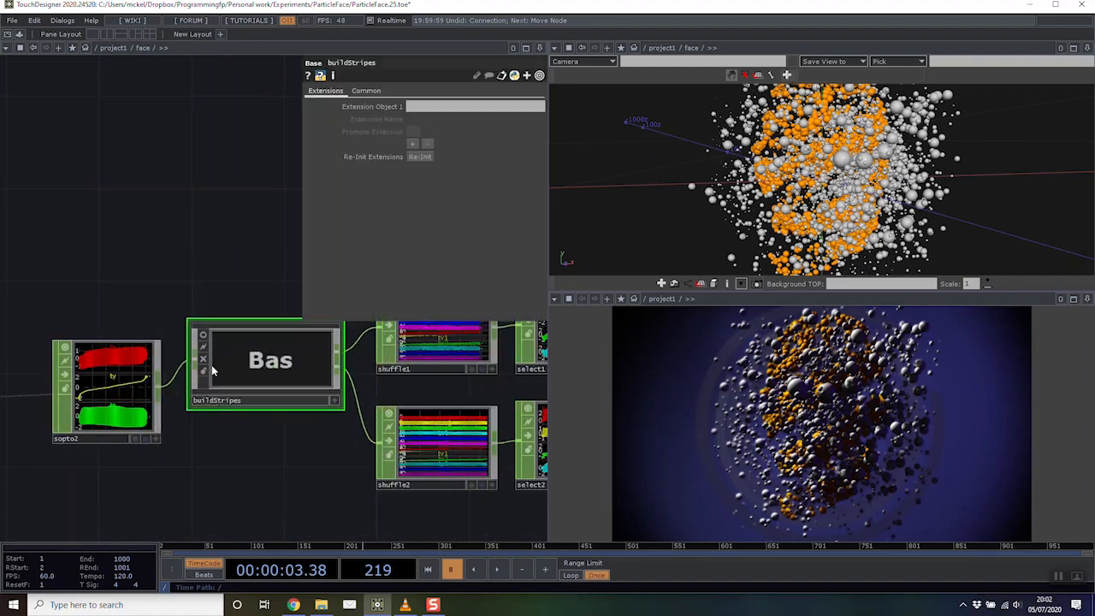
Select the goldBalls and goldBalls1 geometries in turn to identify which particles in the head each one draws
drag(212, 424, 91, 338)
scroll(139, 352, down, 4)
scroll(141, 503, up, 2)
drag(141, 503, 171, 333)
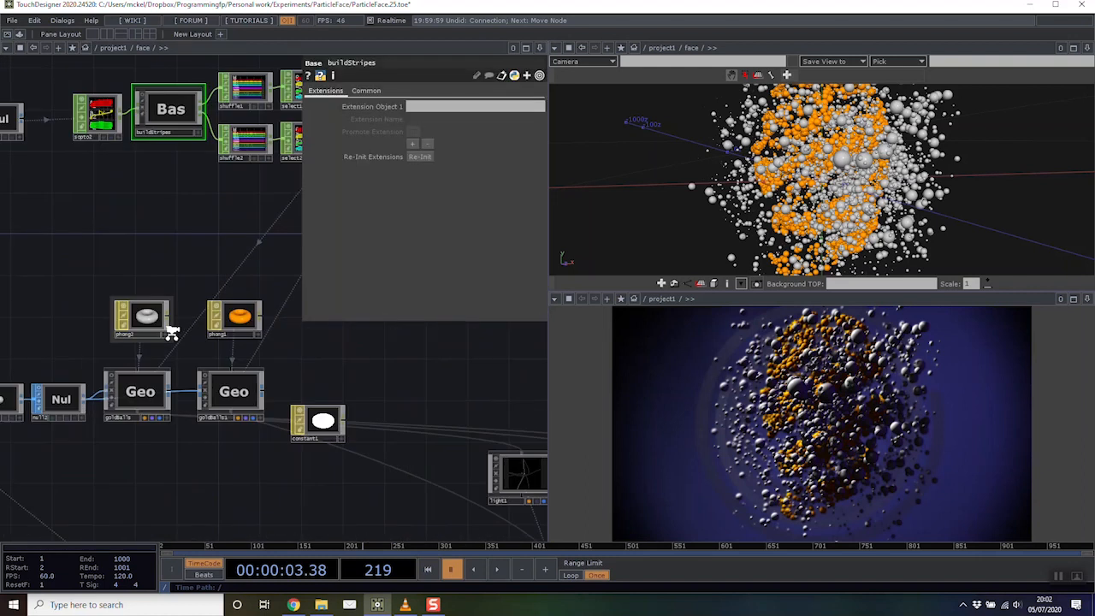
scroll(171, 332, up, 3)
click(161, 443)
click(255, 455)
click(159, 428)
drag(210, 364, 184, 377)
click(210, 458)
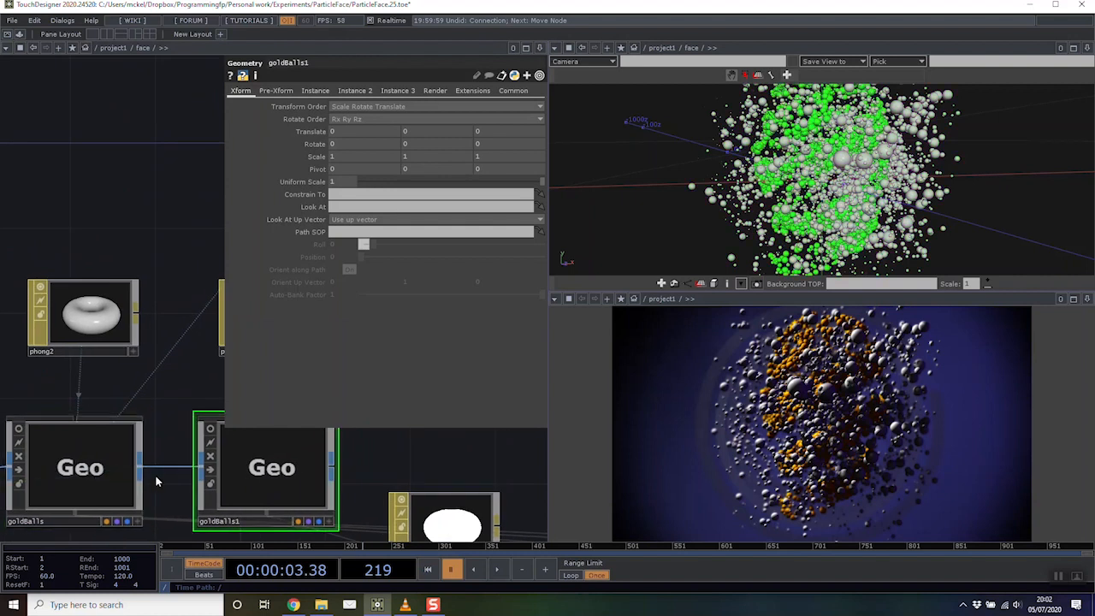
click(118, 464)
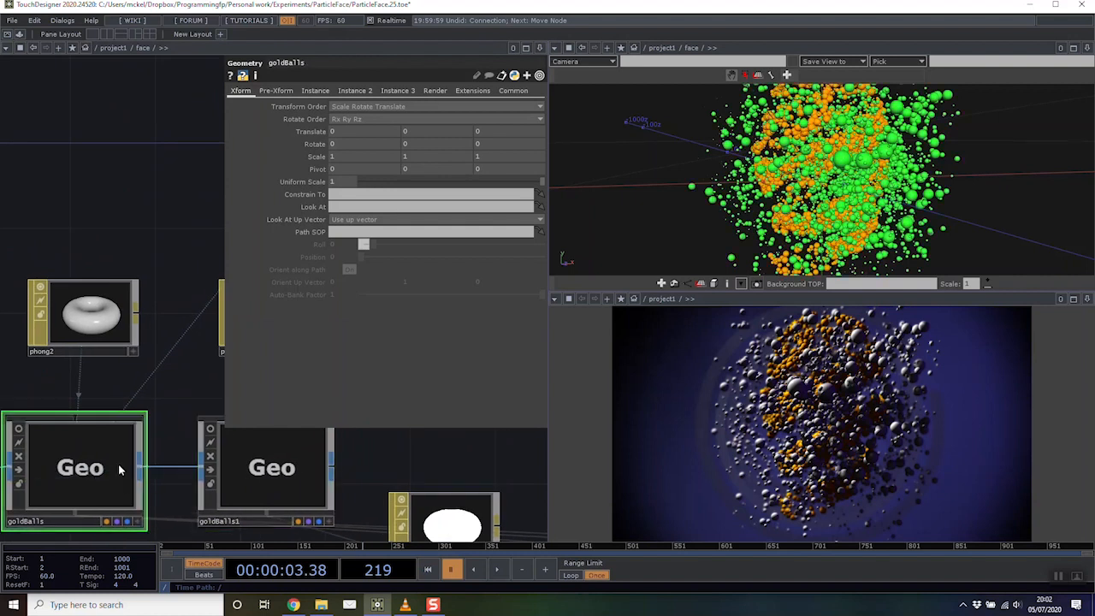
click(267, 462)
key(Tab)
key(Escape)
Examine the phong1 and phong2 materials assigned to the two particle geometries
drag(171, 214, 156, 289)
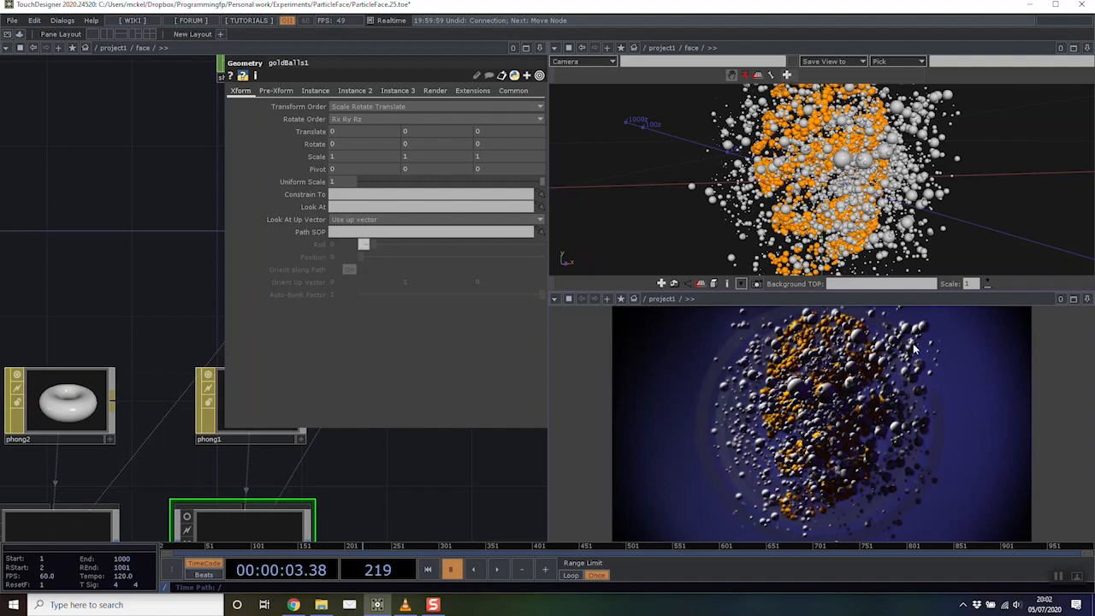
scroll(122, 286, down, 3)
scroll(127, 299, up, 2)
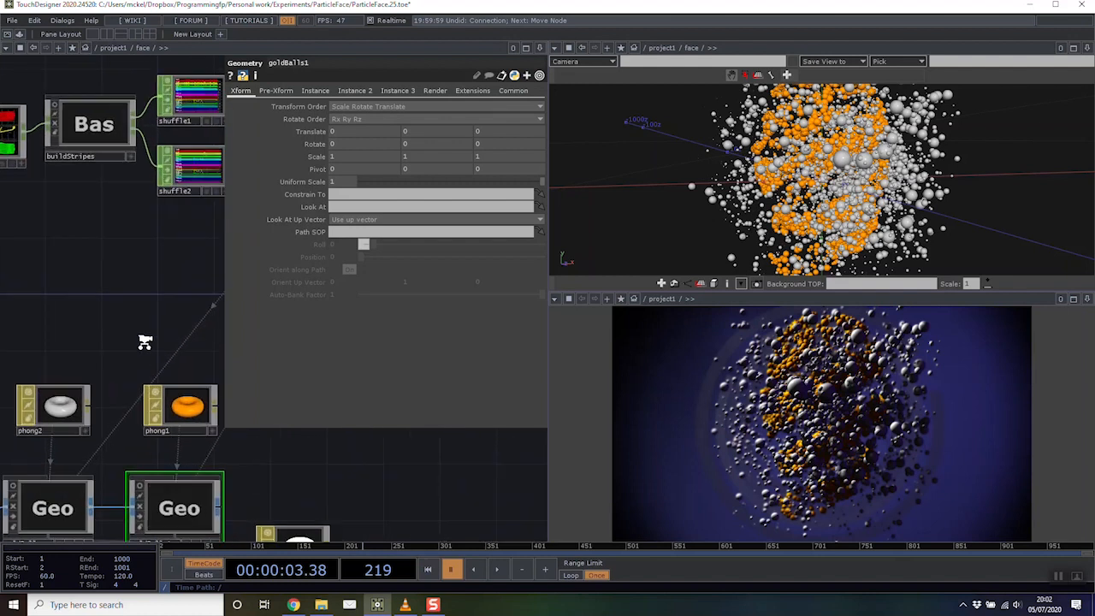
click(174, 399)
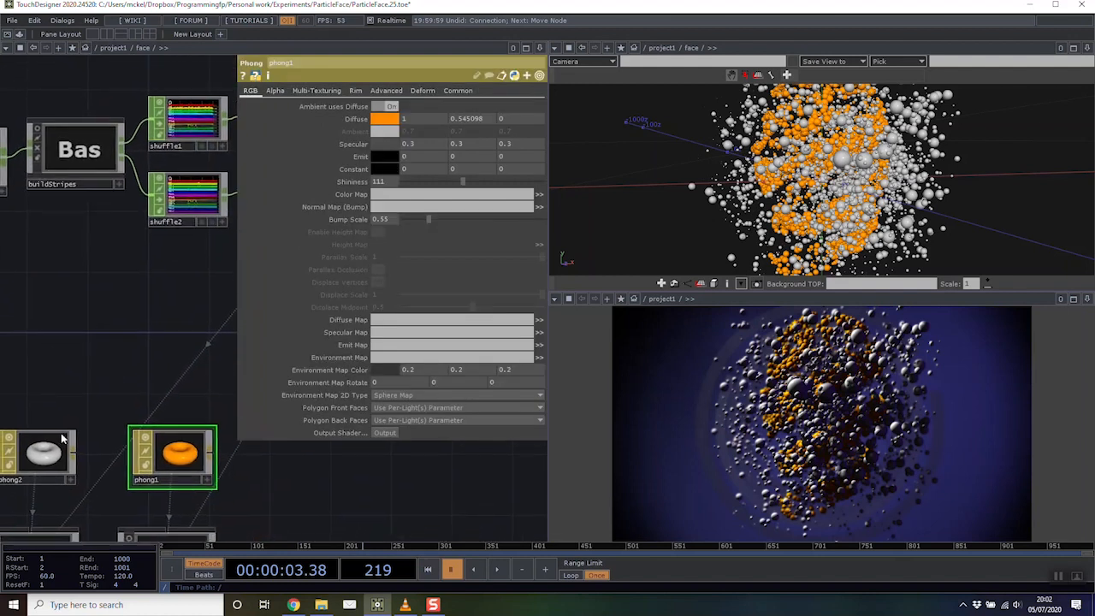
click(43, 452)
Examine the shuffle and select operators between buildStripes and the Metal and Concrete nulls, including select1's operator information
drag(224, 330, 117, 369)
drag(149, 324, 139, 390)
right_drag(74, 169, 150, 326)
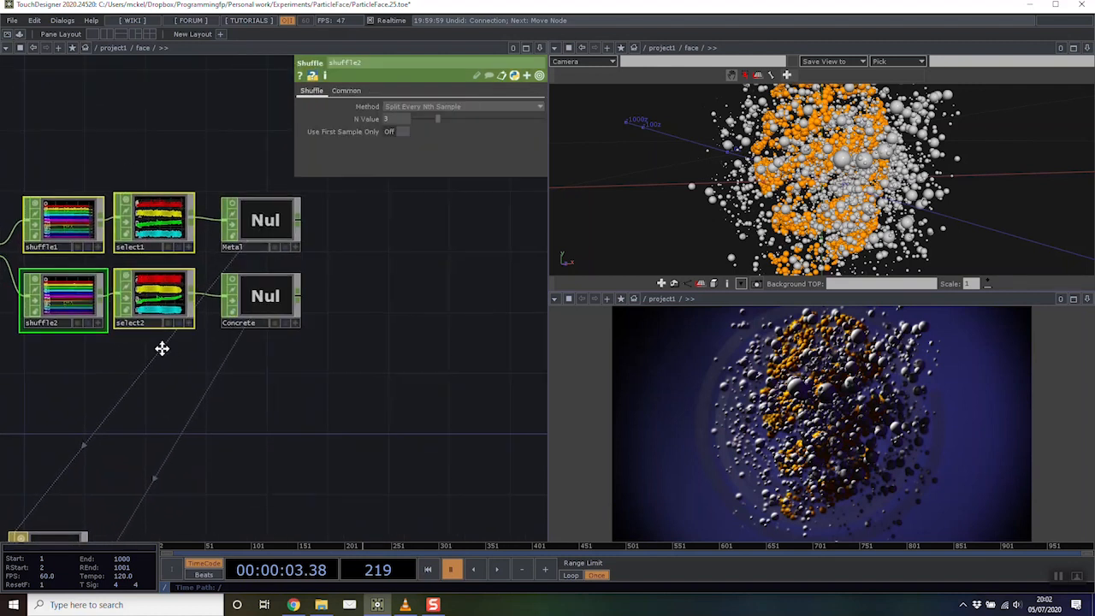
drag(166, 153, 195, 156)
drag(81, 158, 108, 165)
right_drag(123, 188, 219, 360)
click(196, 383)
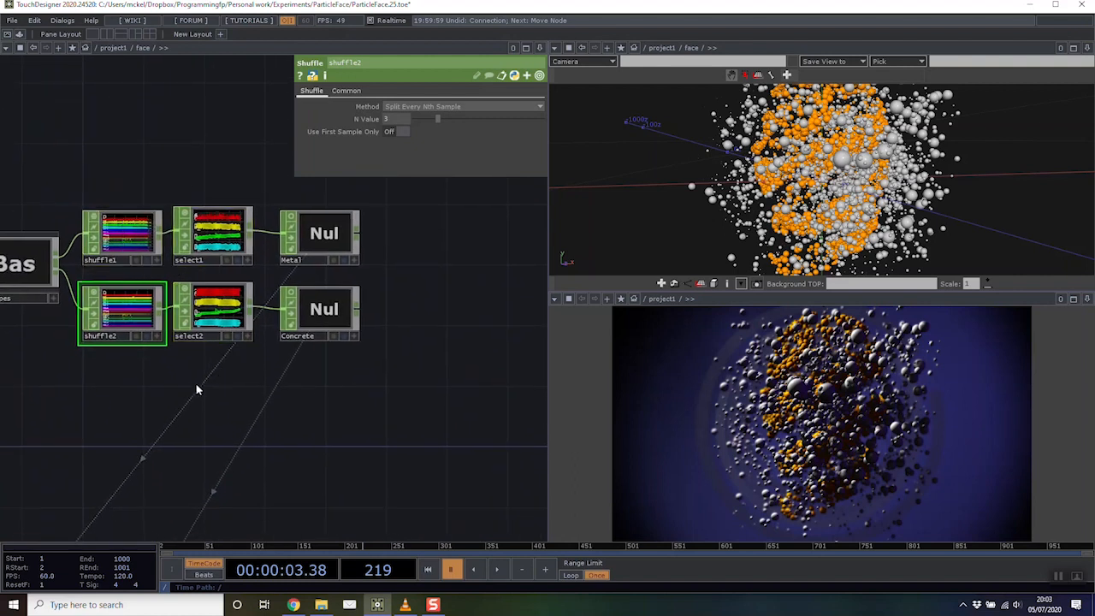
scroll(130, 248, up, 4)
click(125, 232)
middle_drag(301, 231, 310, 283)
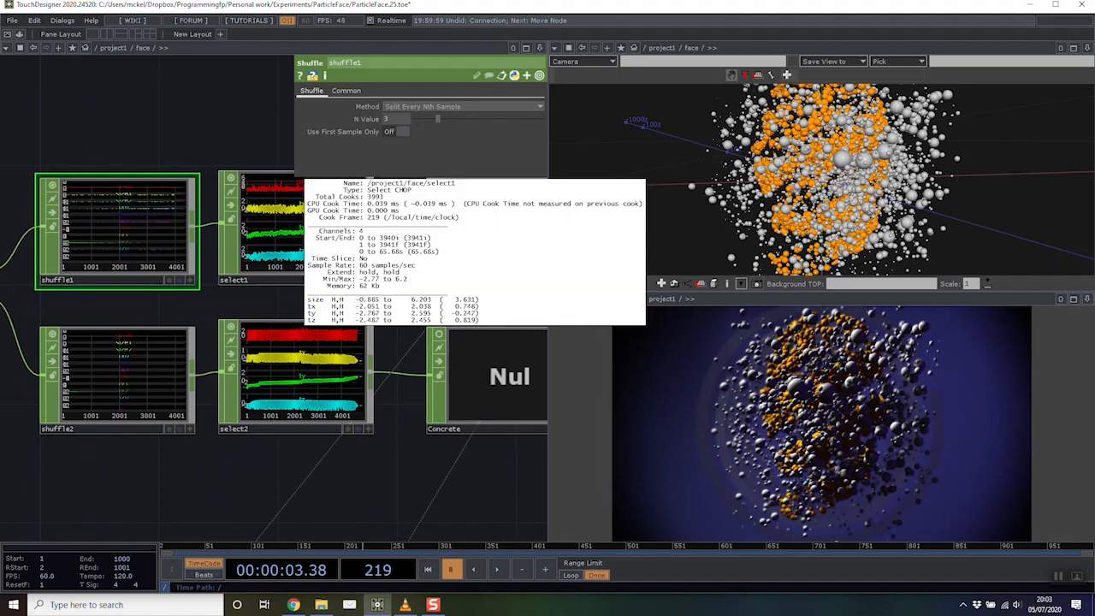
Bypass shuffle1, shuffle2, select1 and select2 together to test their effect on the particles
right_drag(115, 117, 285, 414)
click(231, 360)
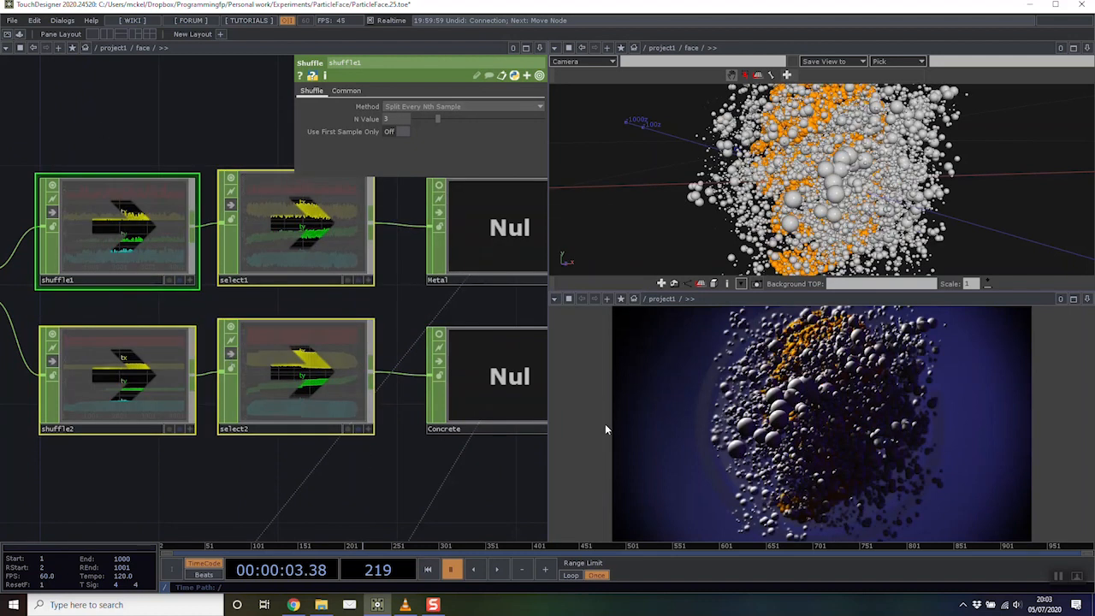
Play the animation with the shuffle and select operators bypassed, and view the output full screen with them re-enabled
drag(811, 211, 856, 202)
scroll(821, 179, down, 3)
drag(745, 107, 595, 464)
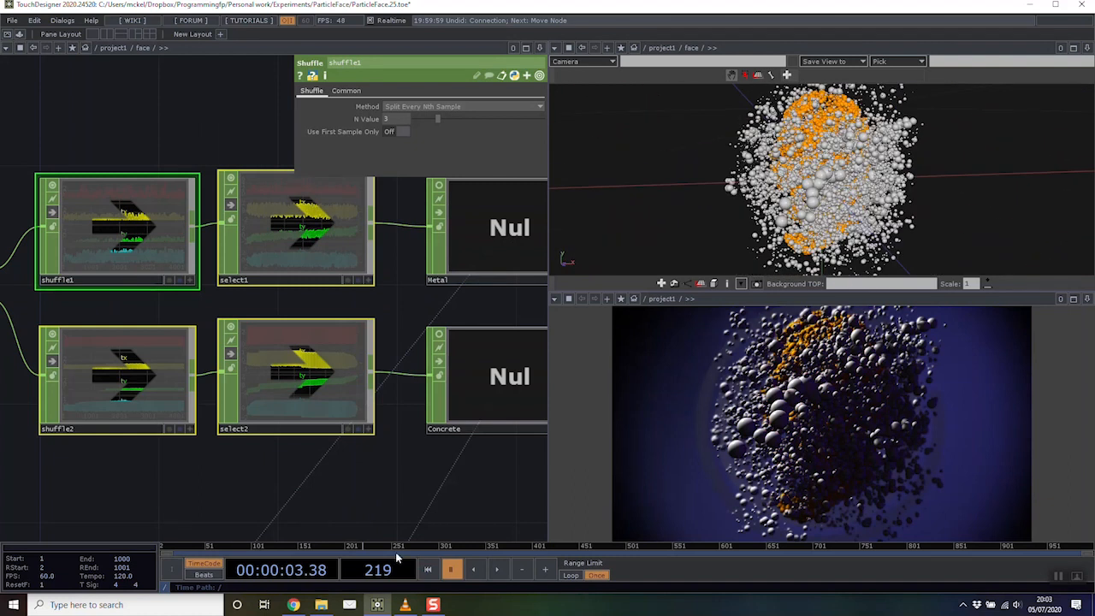
drag(369, 545, 296, 545)
click(501, 571)
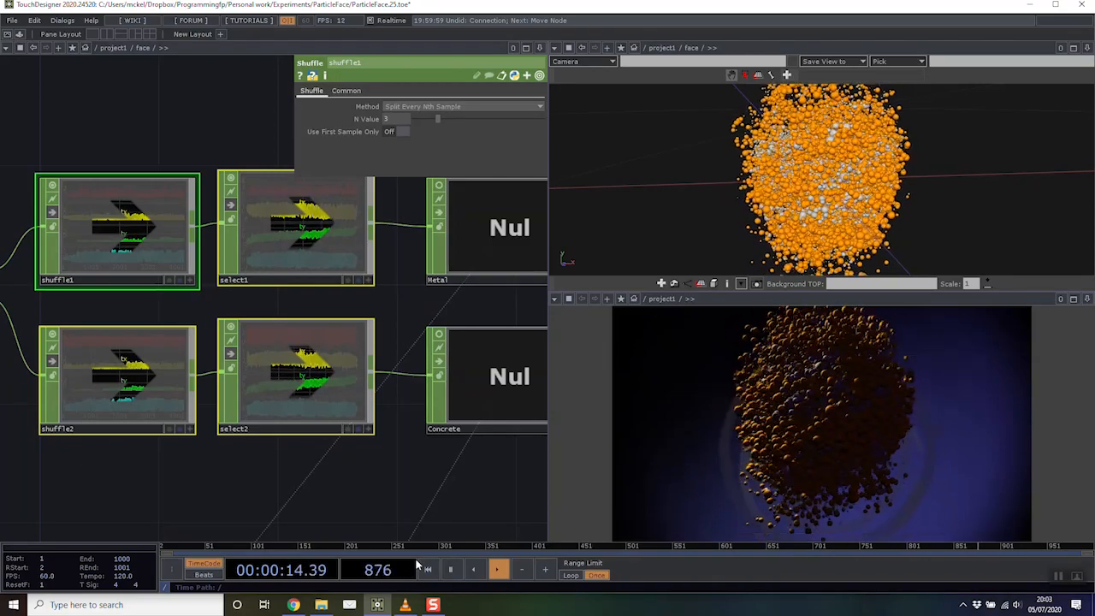
key(F1)
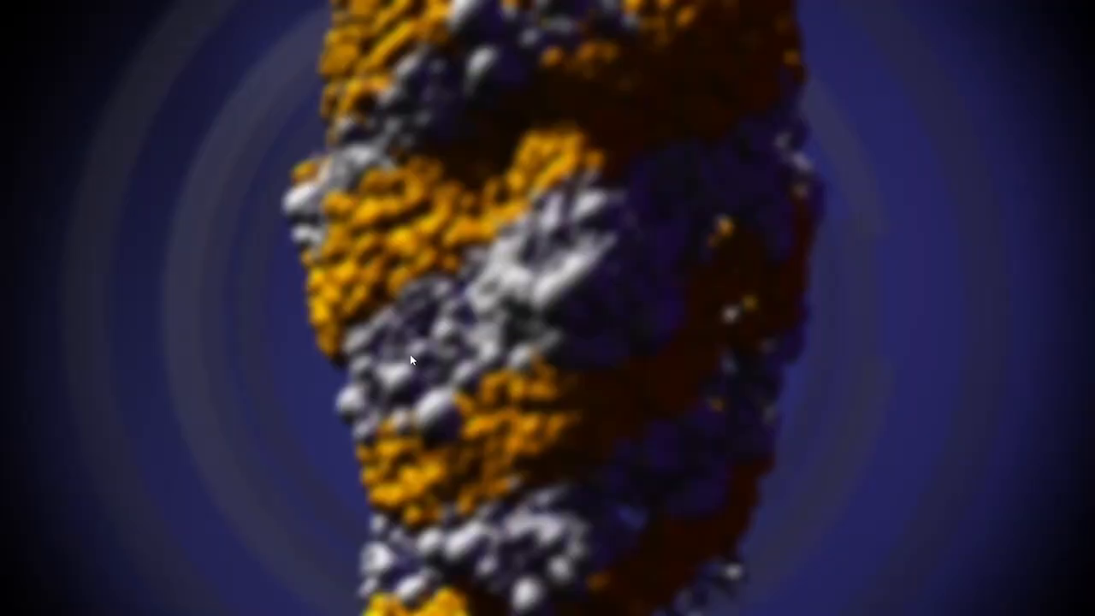
key(Escape)
Compare the channel graphs of shuffle1 and shuffle2 with those of select1 and select2
scroll(368, 461, down, 5)
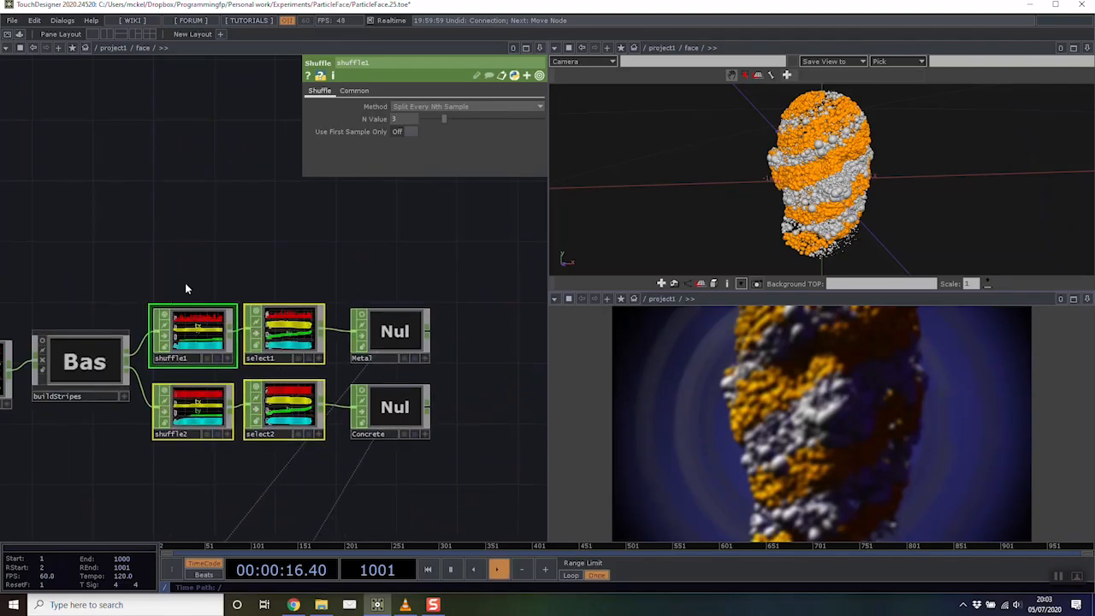
scroll(208, 336, up, 3)
drag(214, 215, 198, 158)
scroll(195, 265, down, 4)
scroll(195, 265, up, 1)
scroll(263, 298, up, 3)
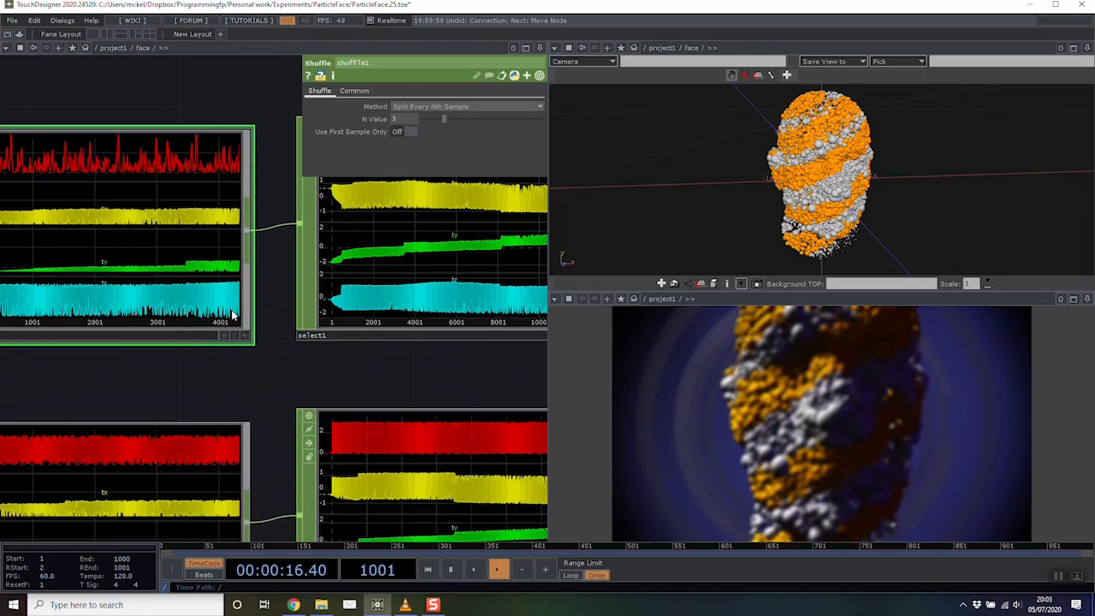
scroll(230, 303, down, 1)
drag(205, 357, 227, 358)
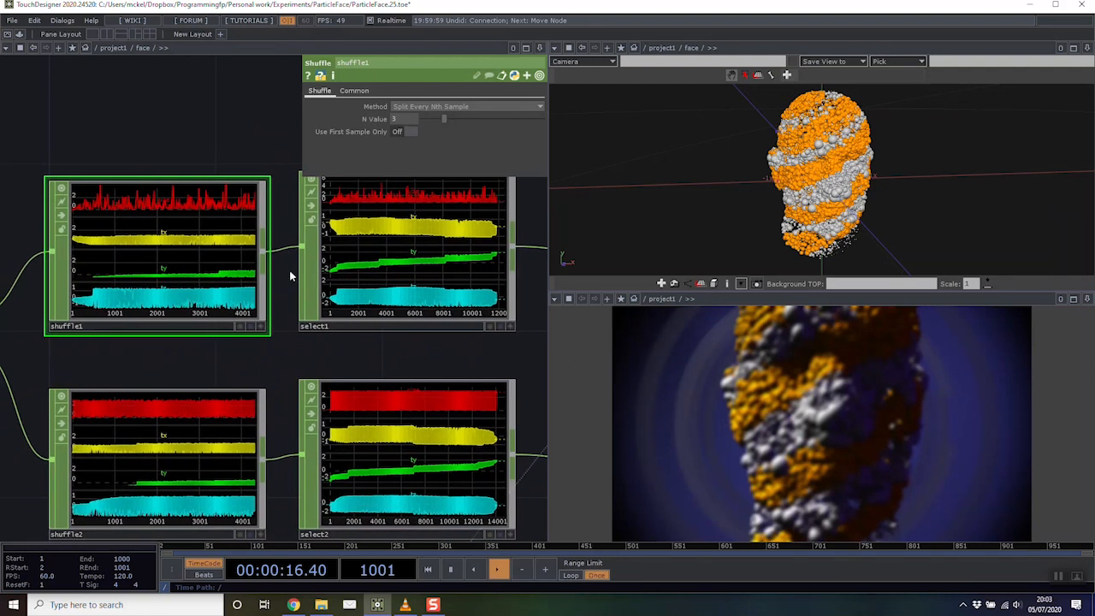
click(309, 315)
drag(303, 367, 235, 335)
scroll(234, 334, up, 3)
scroll(234, 334, down, 3)
drag(329, 329, 149, 356)
scroll(150, 356, down, 3)
click(249, 249)
click(248, 369)
Locate the three light components in the face network and view their positions around the head in the scene viewer
drag(265, 346, 425, 203)
scroll(425, 209, down, 4)
drag(389, 312, 386, 289)
scroll(386, 288, down, 1)
scroll(396, 407, down, 3)
drag(395, 407, 358, 405)
scroll(438, 409, up, 4)
drag(438, 408, 350, 399)
scroll(350, 399, up, 3)
drag(770, 171, 848, 194)
middle_drag(848, 194, 844, 239)
drag(844, 240, 853, 333)
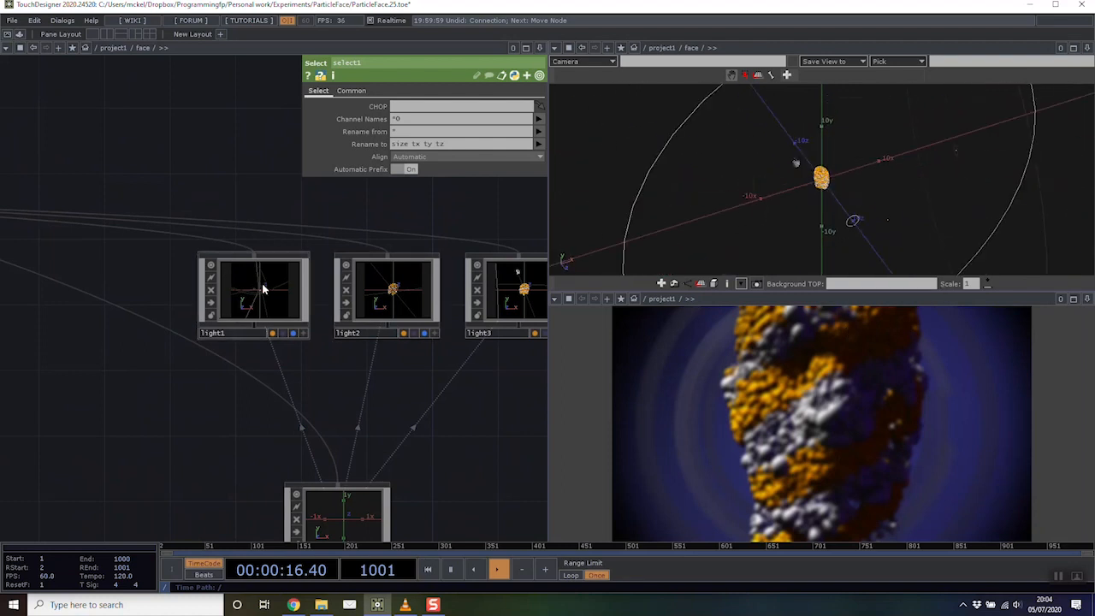
Examine light1's light and transform parameters, including its Look At target face_center
click(260, 283)
click(340, 94)
drag(185, 143, 129, 139)
drag(799, 172, 763, 160)
click(278, 90)
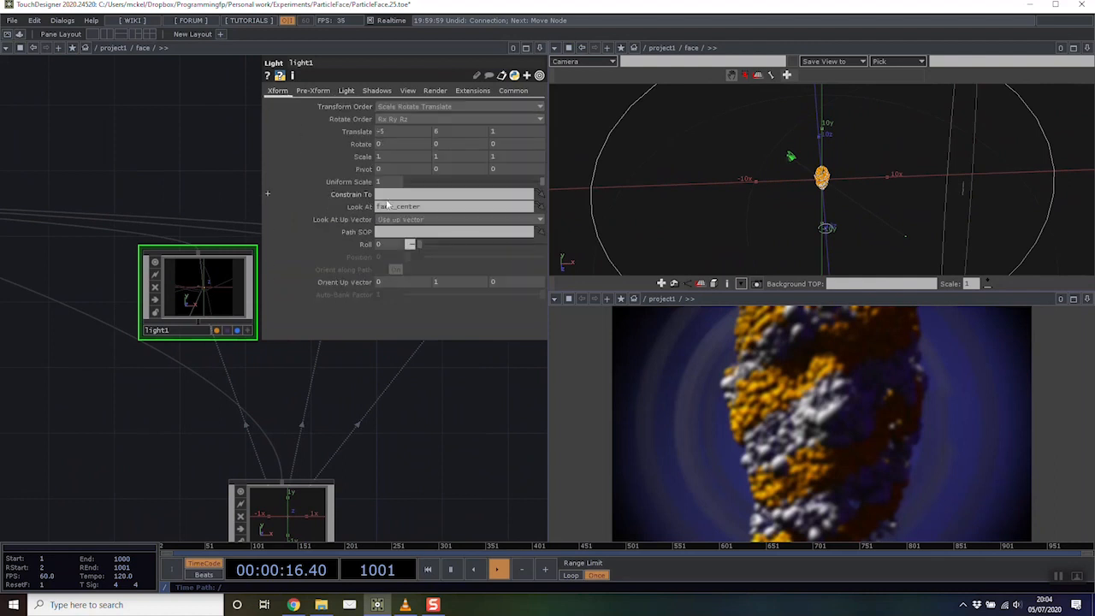
scroll(208, 201, down, 4)
scroll(208, 201, up, 4)
drag(801, 173, 794, 232)
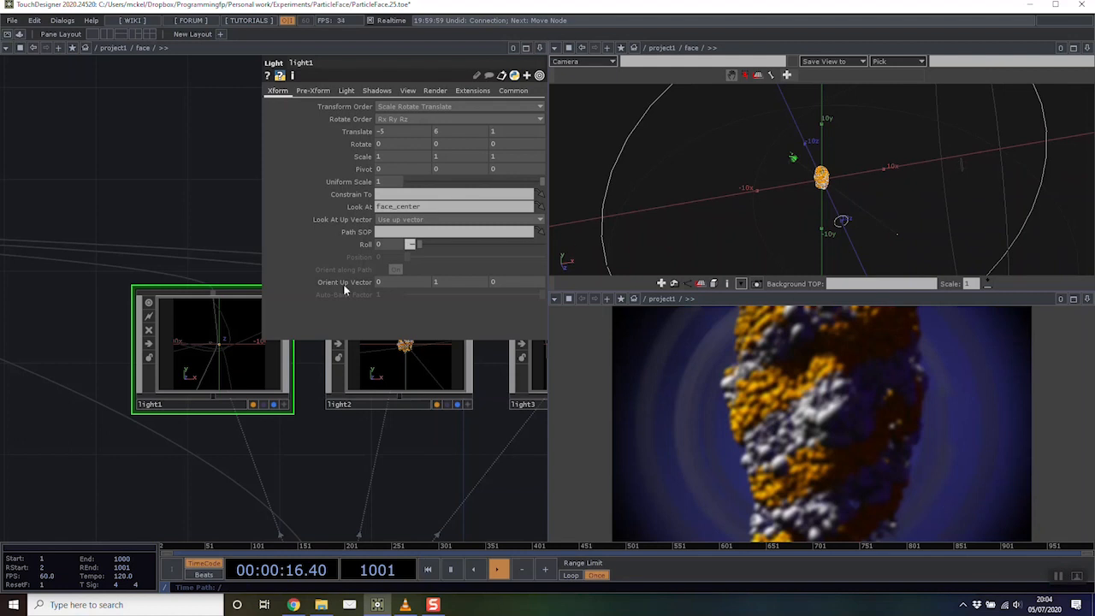
Examine the transform and light parameters of light2
drag(340, 436, 151, 268)
click(151, 269)
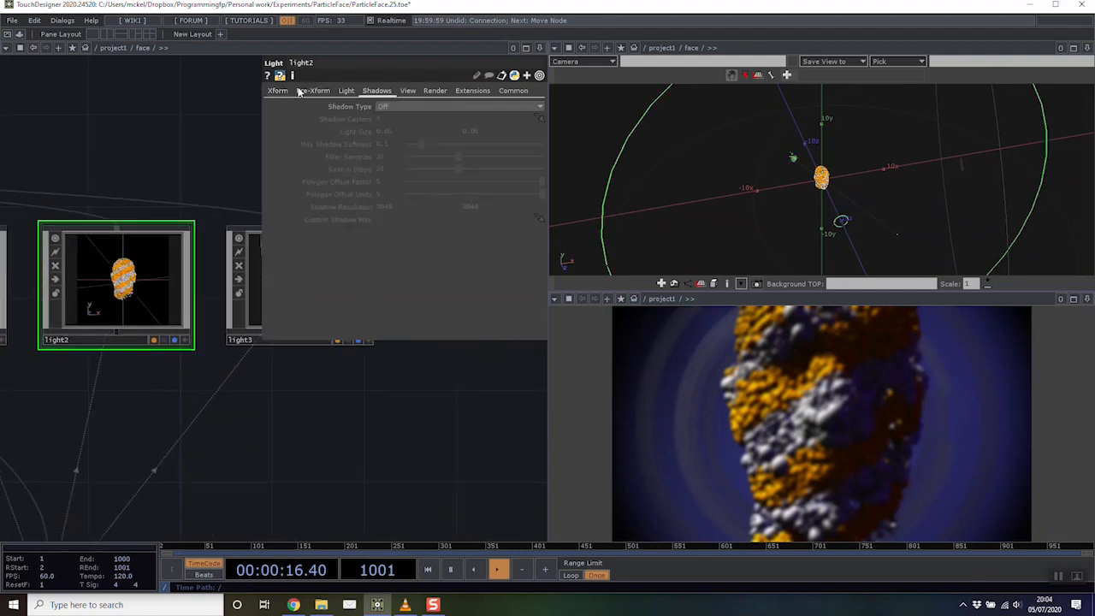
click(285, 91)
click(345, 91)
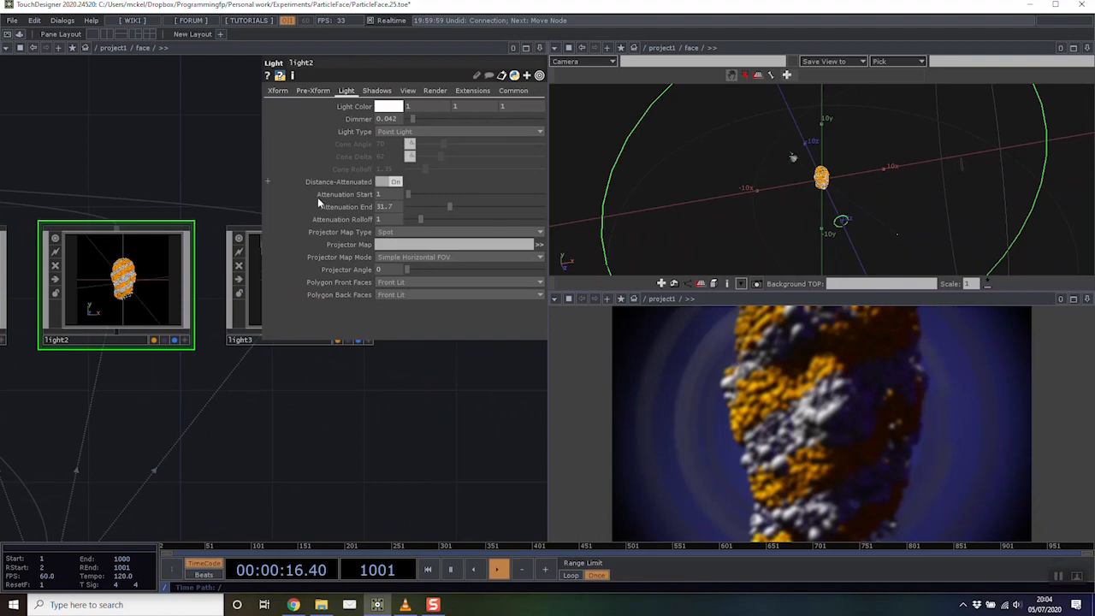
Examine light3's colour settings and position in the scene, switching its bypass flag on and off again
drag(187, 179, 150, 167)
click(245, 286)
drag(470, 393, 416, 385)
drag(736, 214, 774, 242)
drag(936, 192, 969, 191)
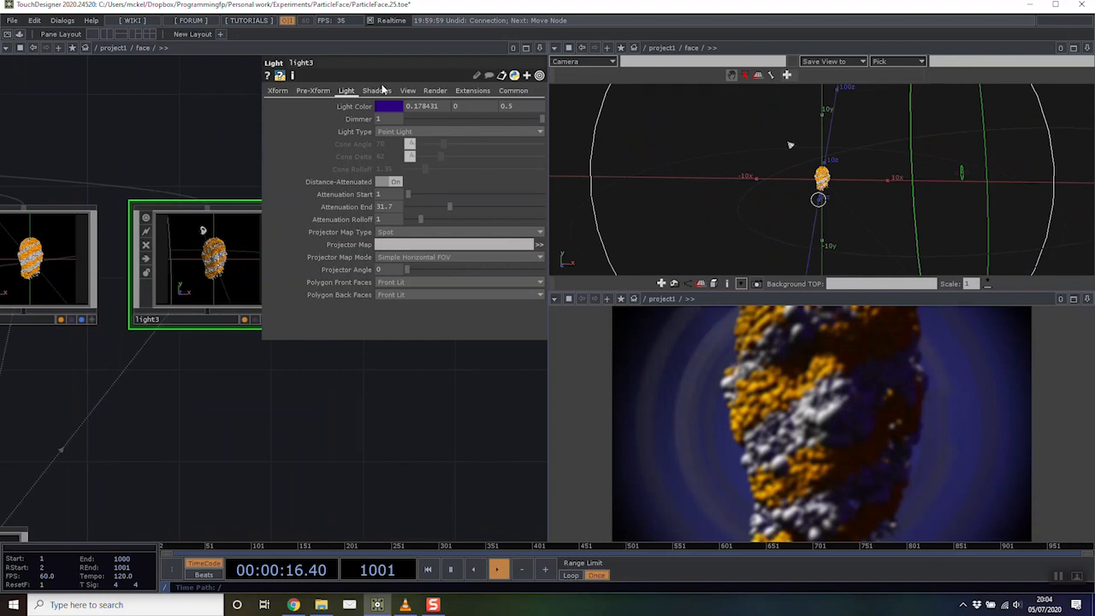
click(145, 247)
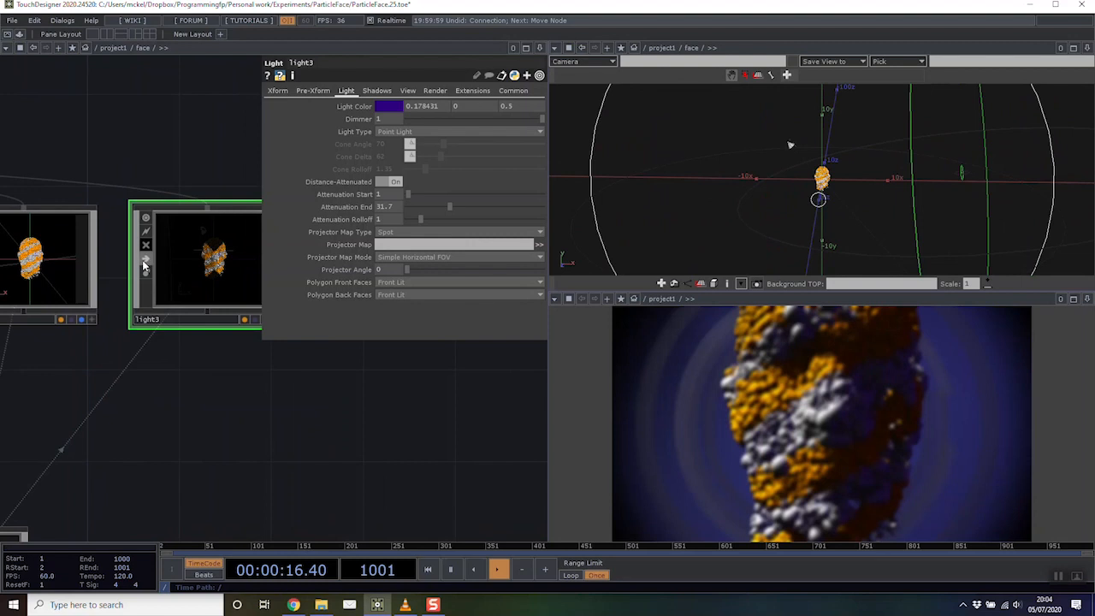
click(145, 247)
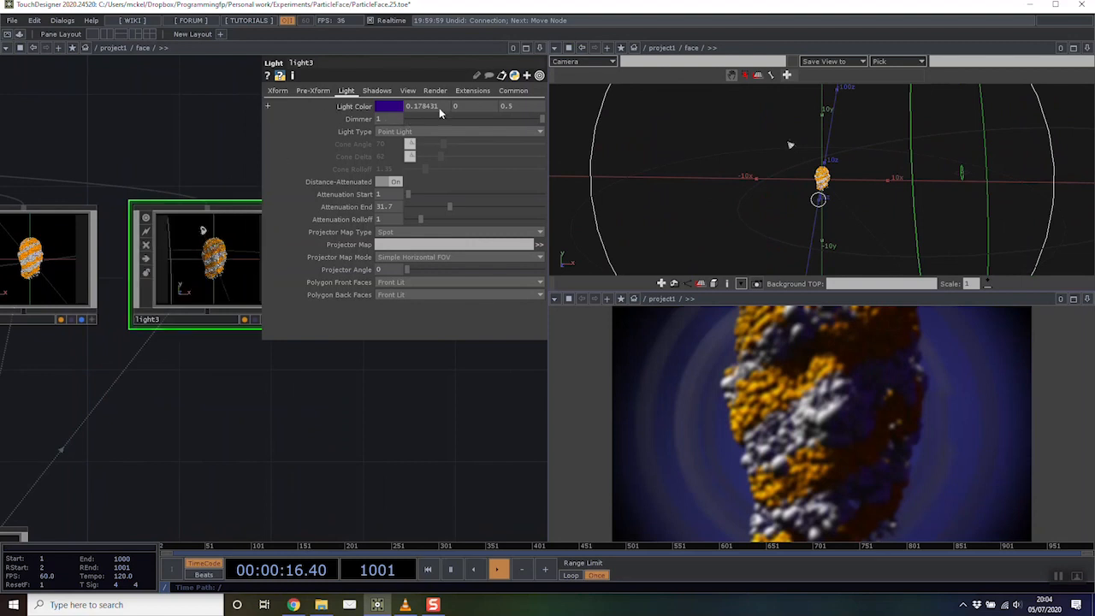
Test light3's contribution by setting its dimmer to 0, playing the timeline from the start, and restoring the dimmer to 1
click(408, 119)
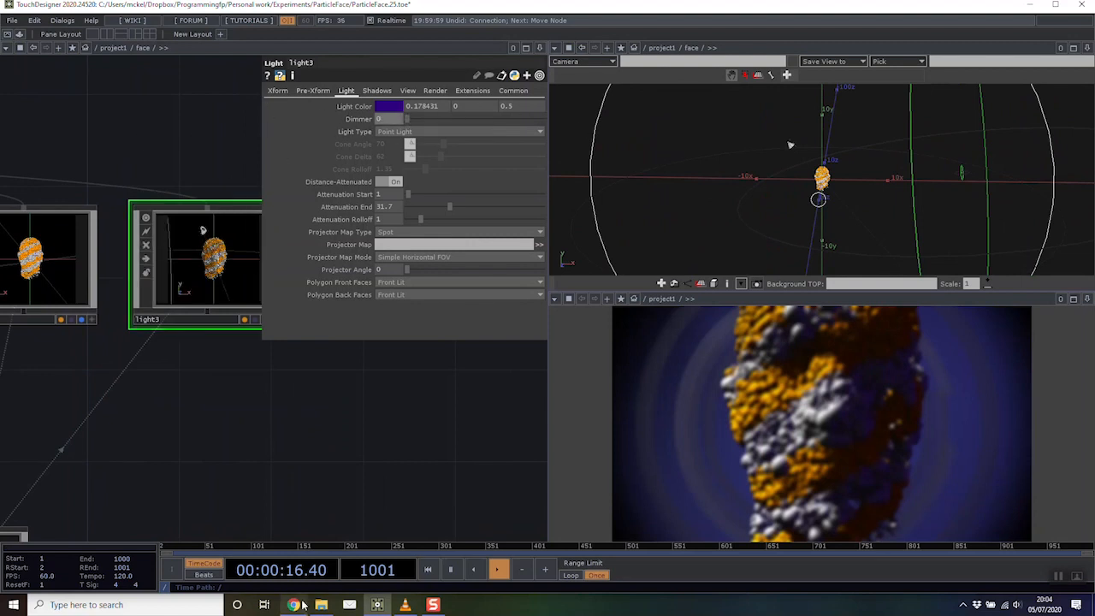
drag(466, 549, 90, 532)
click(496, 569)
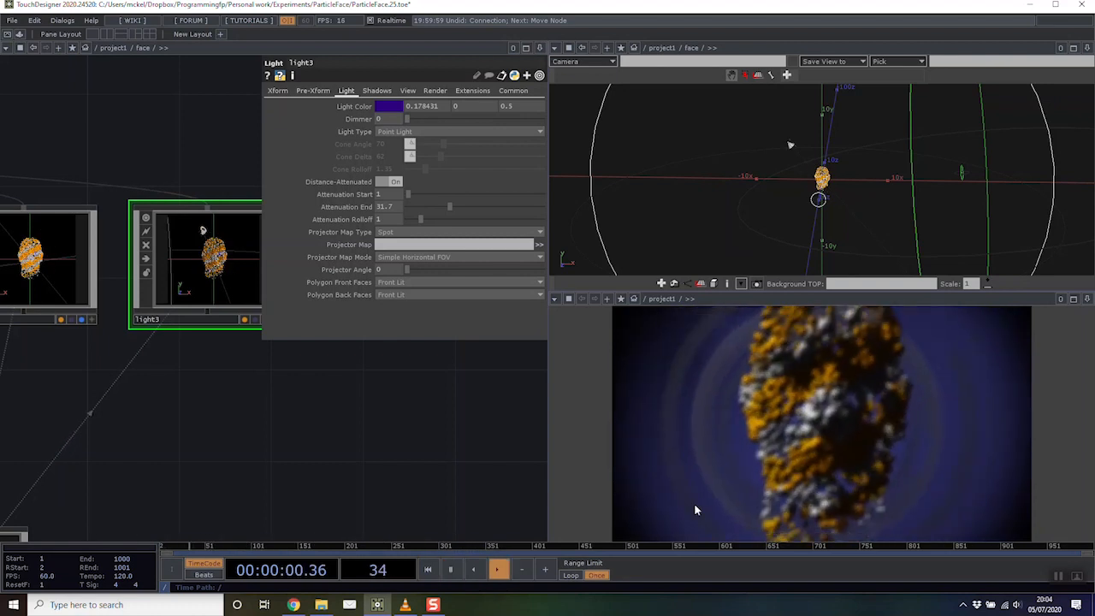
click(451, 569)
click(428, 569)
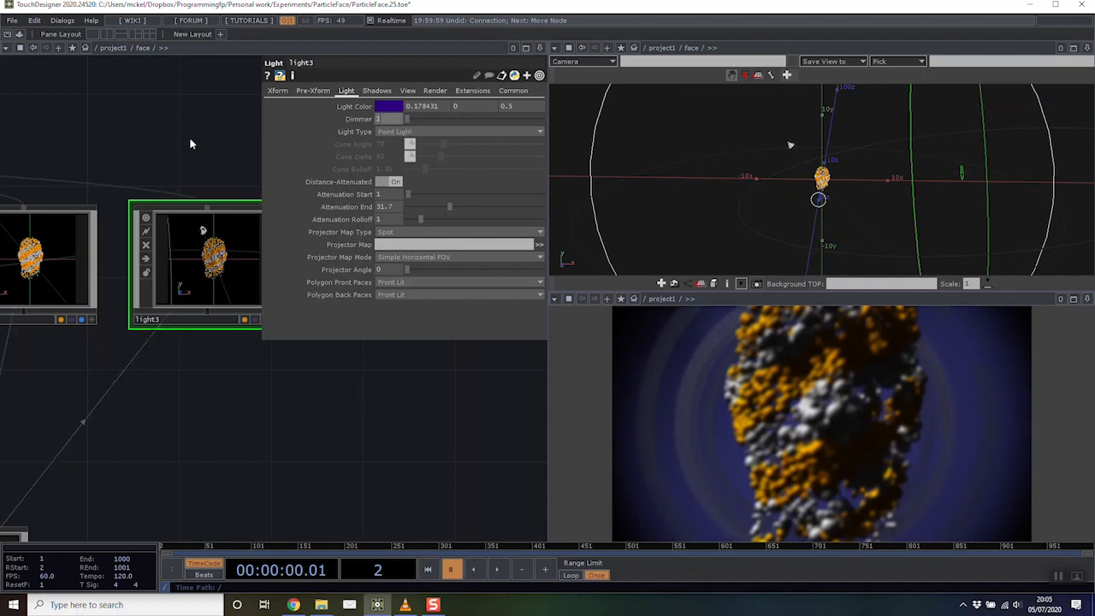
Review light2's light parameters and look over the face network from the lights back to the particle geometries
drag(214, 441, 356, 422)
click(205, 244)
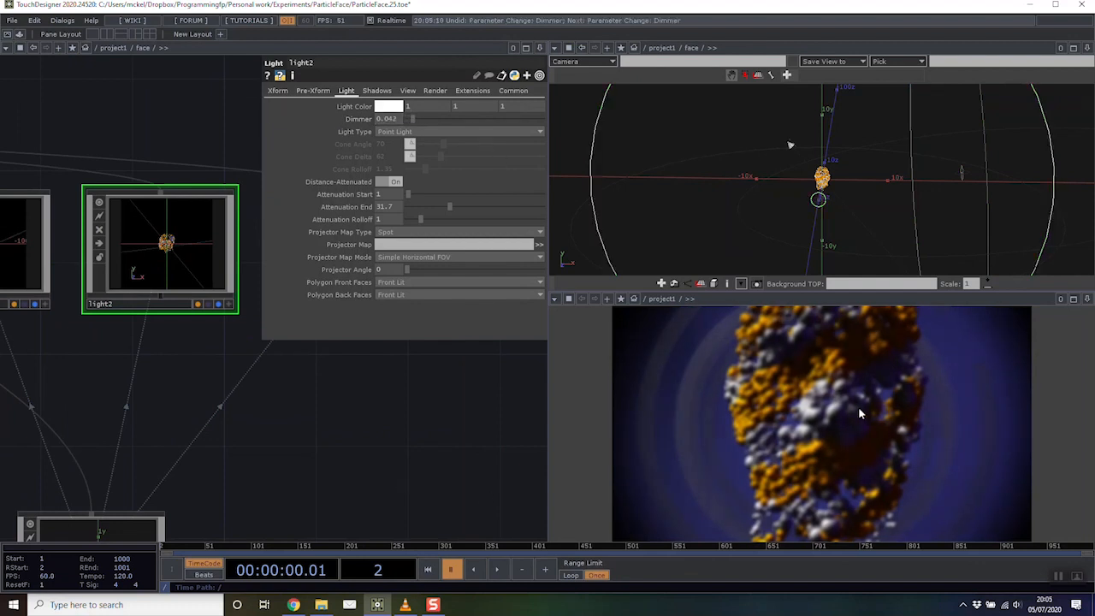
scroll(272, 430, down, 10)
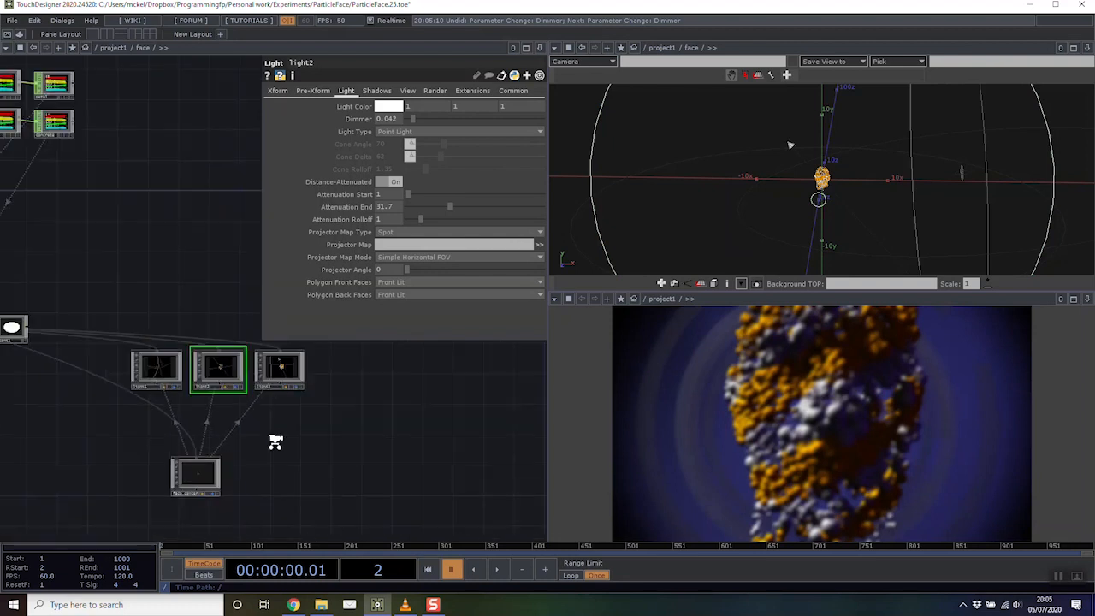
scroll(364, 396, up, 8)
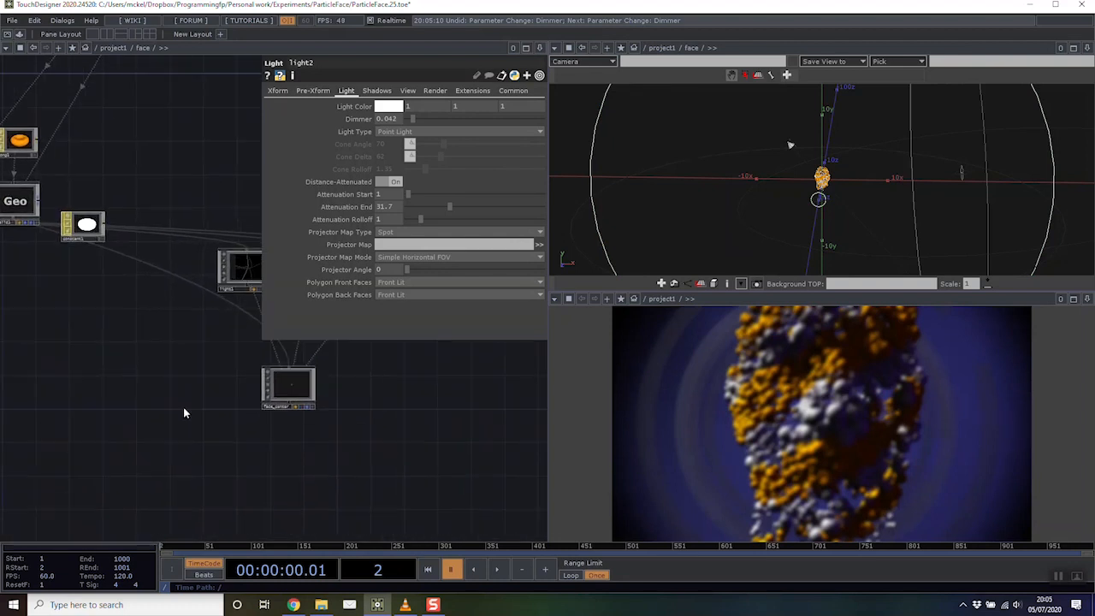
drag(183, 409, 466, 462)
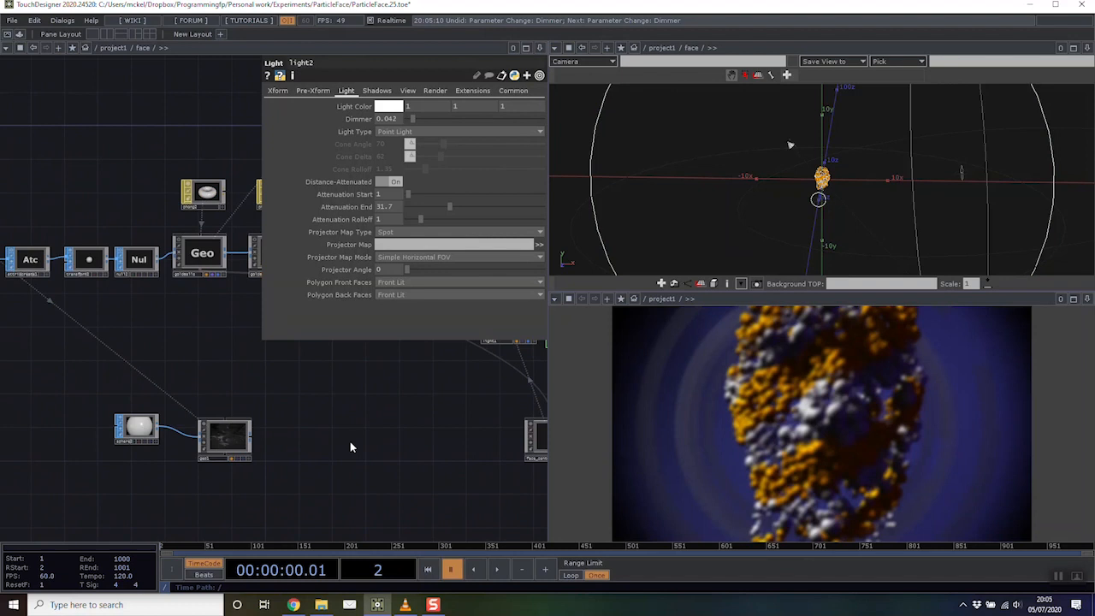
scroll(231, 368, down, 10)
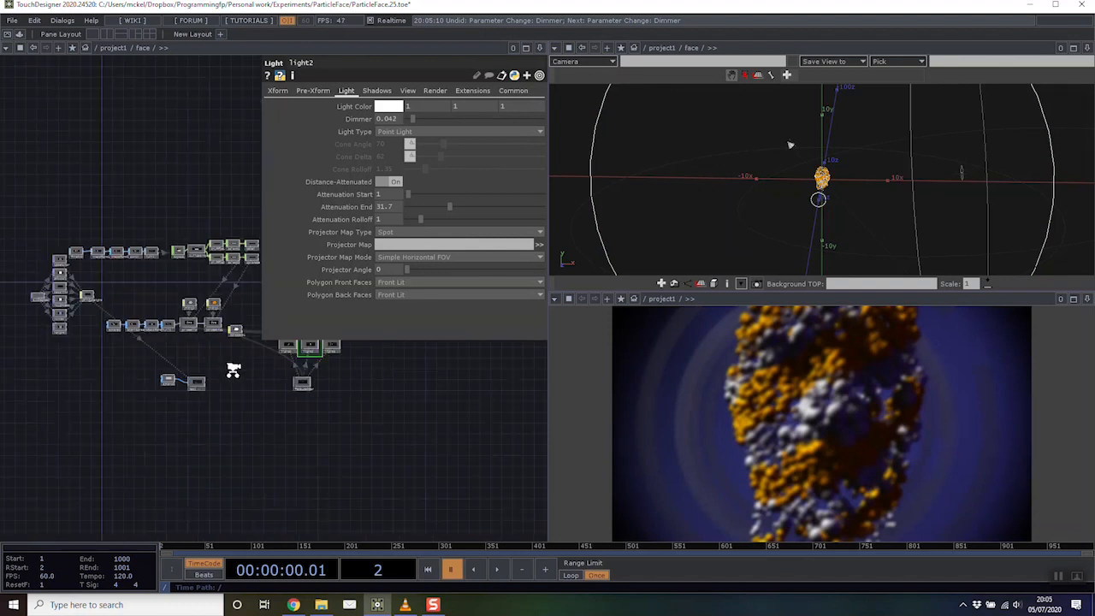
Open the bg network and examine its geometries, materials and texture chains
scroll(283, 423, down, 2)
scroll(334, 462, down, 4)
drag(342, 480, 305, 374)
scroll(320, 440, up, 2)
drag(320, 441, 247, 357)
scroll(244, 436, up, 2)
drag(245, 435, 211, 437)
drag(312, 431, 283, 424)
scroll(444, 350, up, 4)
drag(444, 350, 342, 352)
scroll(360, 350, up, 4)
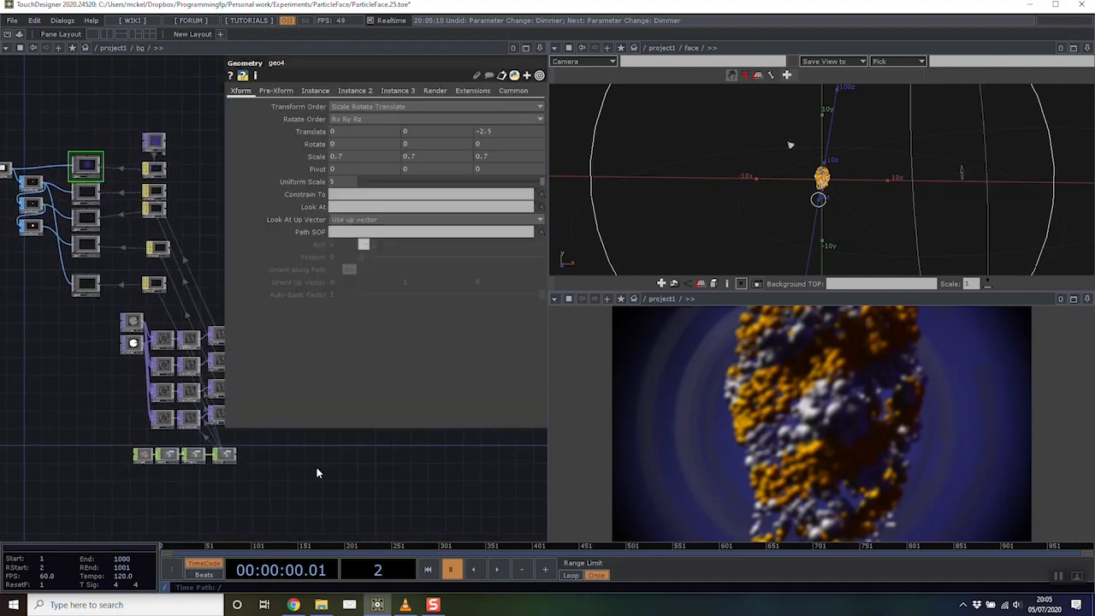
scroll(196, 371, up, 5)
drag(141, 220, 151, 224)
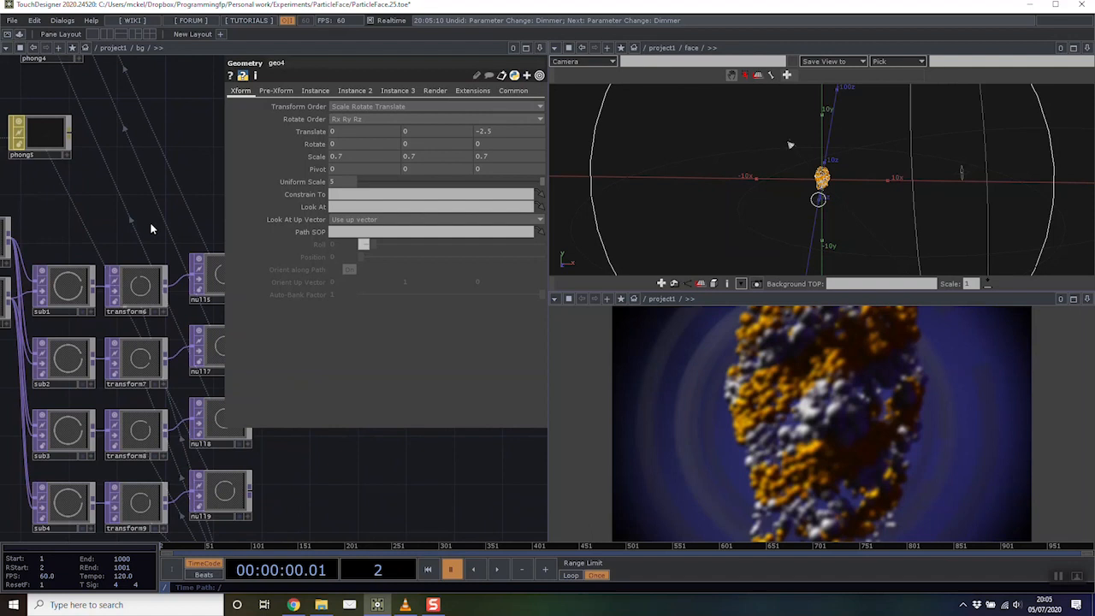
Switch the scene viewer from the face network to the bg network and view the background rings
drag(901, 173, 1015, 180)
scroll(901, 219, up, 6)
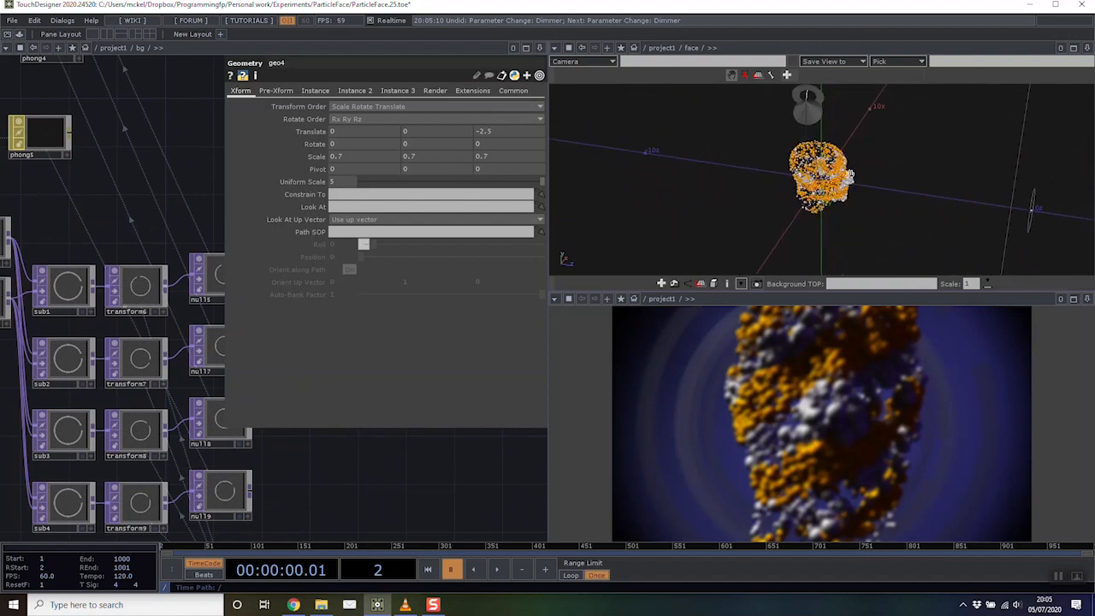
drag(878, 198, 773, 153)
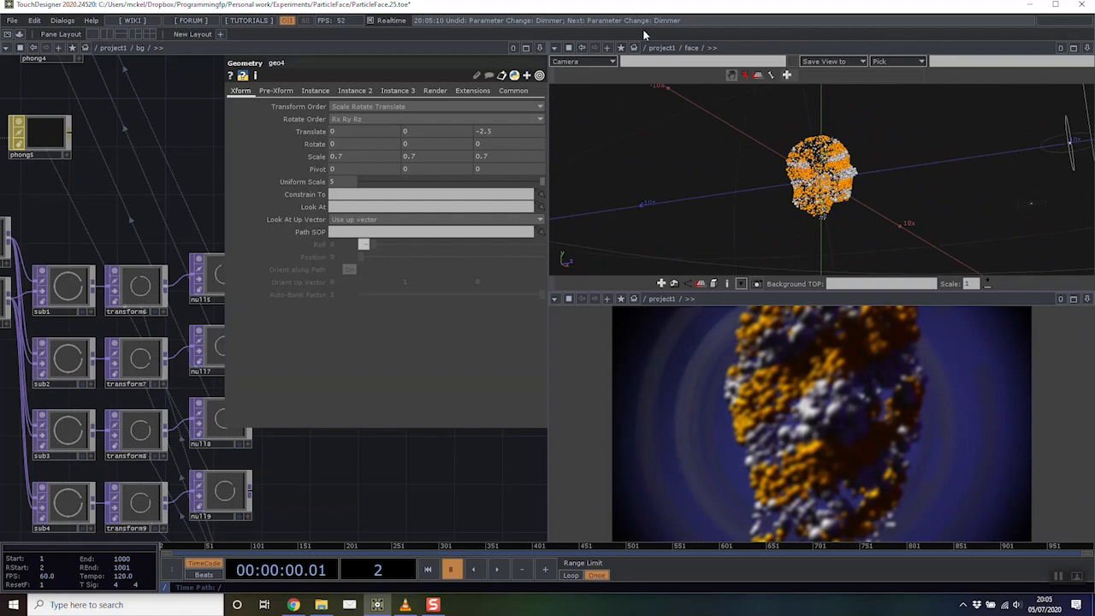
click(661, 48)
click(691, 48)
click(682, 48)
click(692, 73)
drag(793, 157, 877, 192)
scroll(849, 189, up, 2)
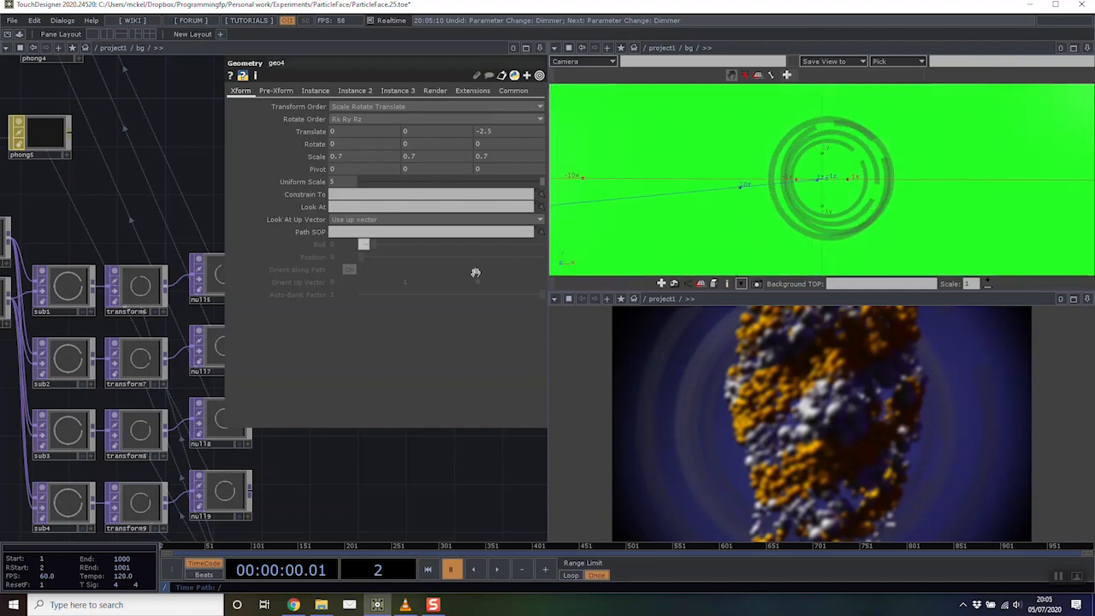
Examine the sub and transform operators that build the ring textures in the bg network
scroll(94, 310, down, 2)
scroll(103, 316, down, 2)
scroll(183, 286, up, 3)
drag(57, 279, 19, 287)
scroll(124, 279, down, 4)
scroll(124, 276, down, 3)
scroll(147, 276, up, 4)
drag(78, 265, 125, 283)
scroll(34, 272, up, 4)
scroll(125, 284, down, 3)
scroll(115, 232, up, 4)
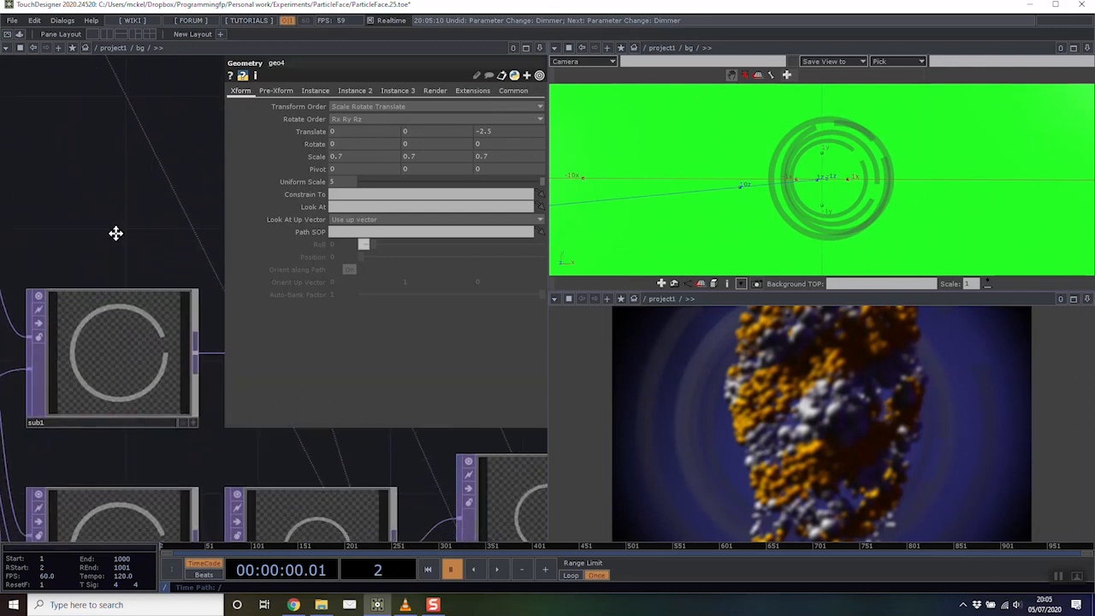
drag(114, 232, 124, 255)
scroll(125, 255, up, 3)
scroll(110, 249, down, 3)
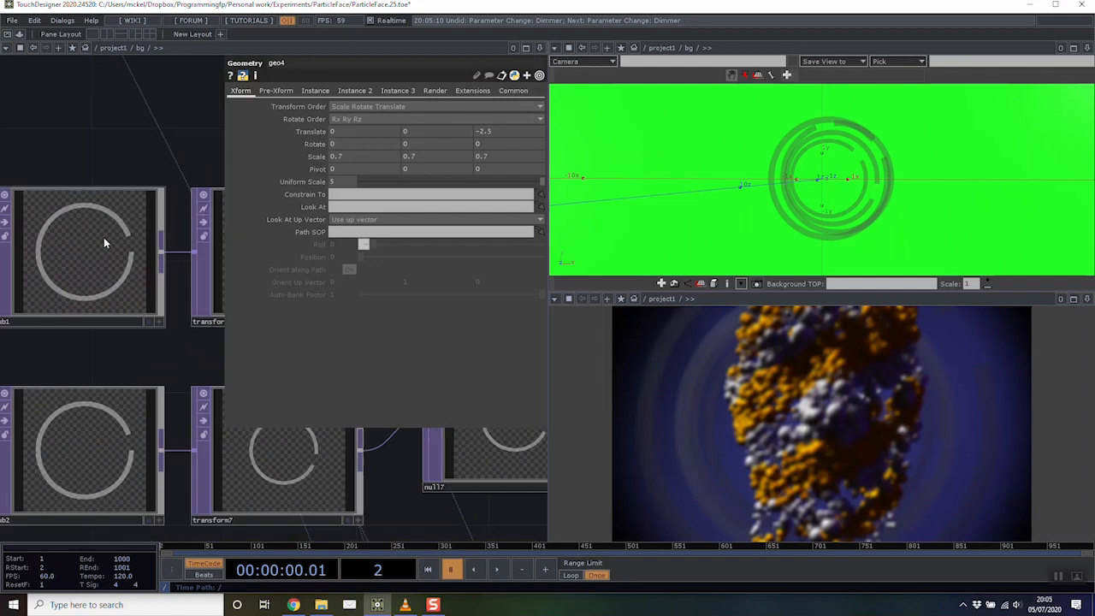
Examine circle1's parameters and scrub the timeline to frame 533 to see the background rings behind the head
click(103, 237)
scroll(104, 237, up, 2)
drag(168, 169, 284, 198)
click(91, 147)
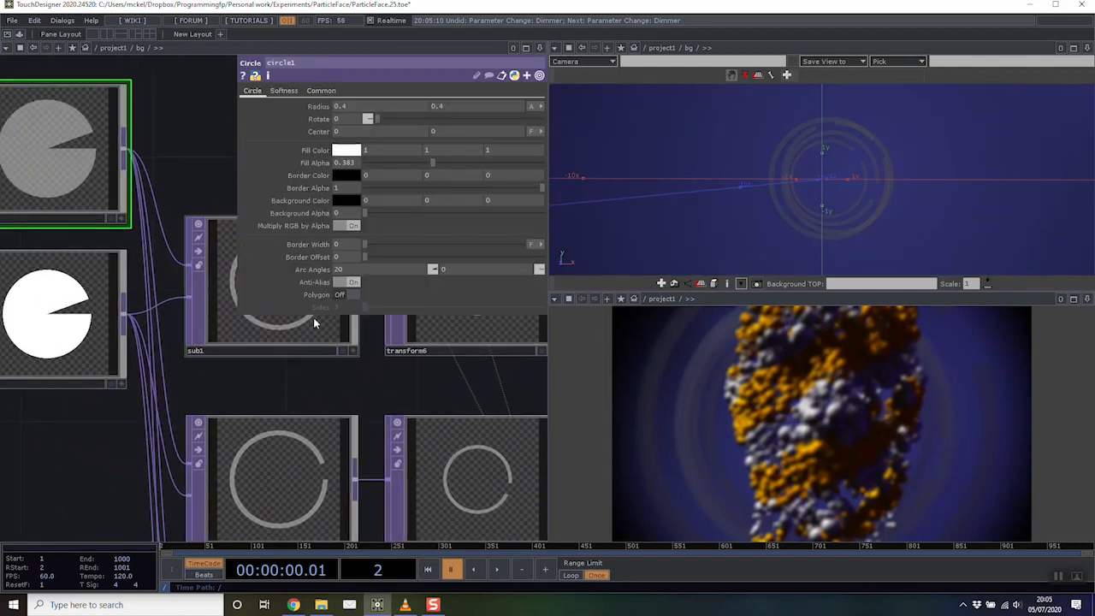
drag(914, 215, 939, 220)
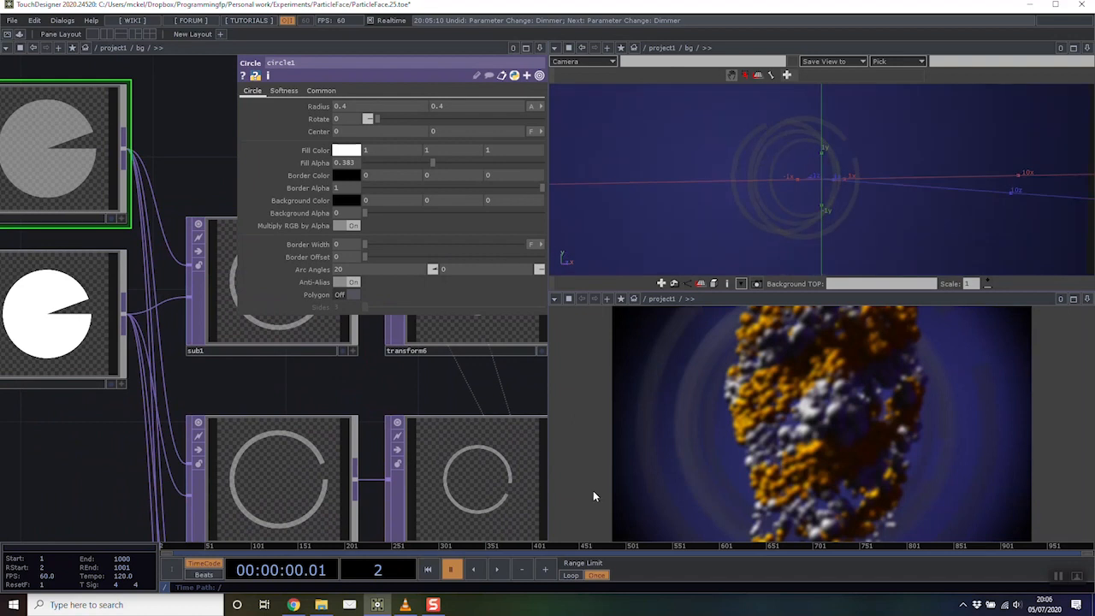
drag(493, 548, 659, 544)
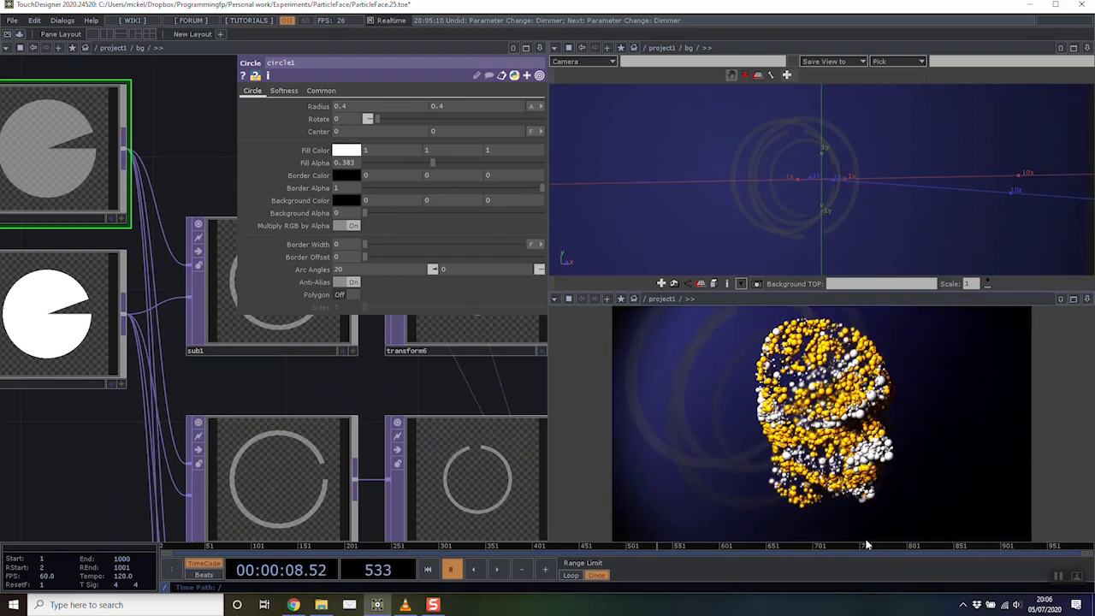
Return to the project1 network and examine the audioFile operator's playback parameters
scroll(163, 282, down, 10)
scroll(155, 312, down, 5)
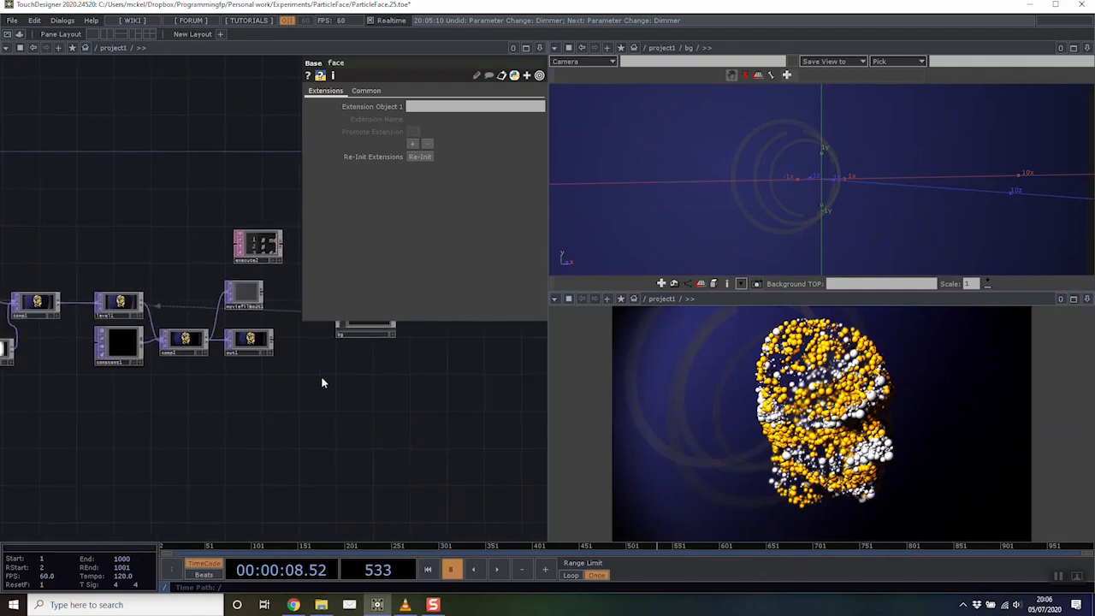
scroll(225, 353, down, 3)
scroll(213, 264, up, 8)
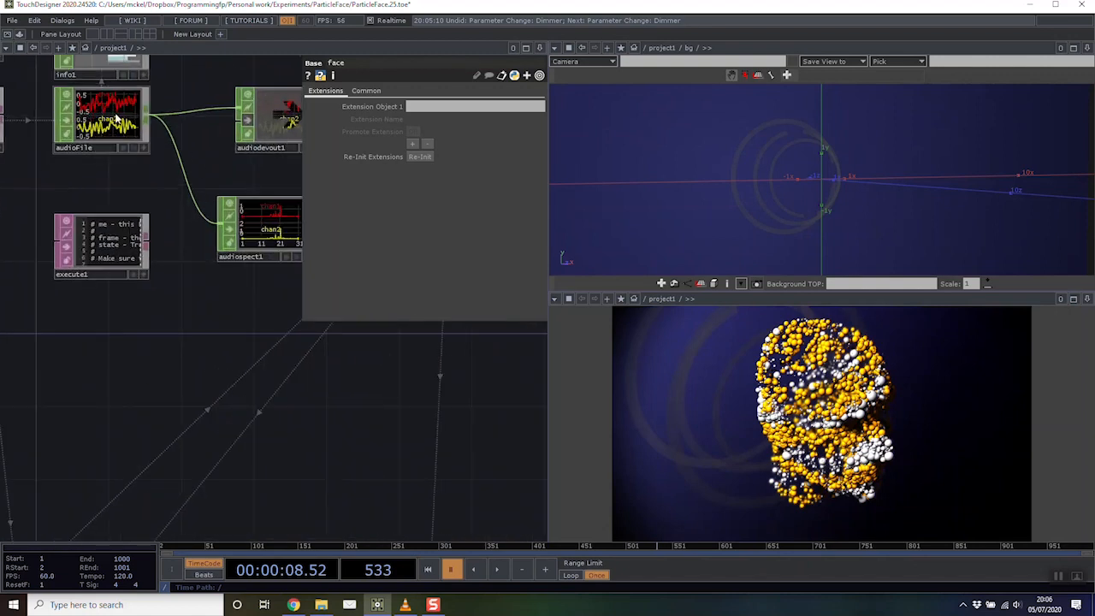
click(101, 119)
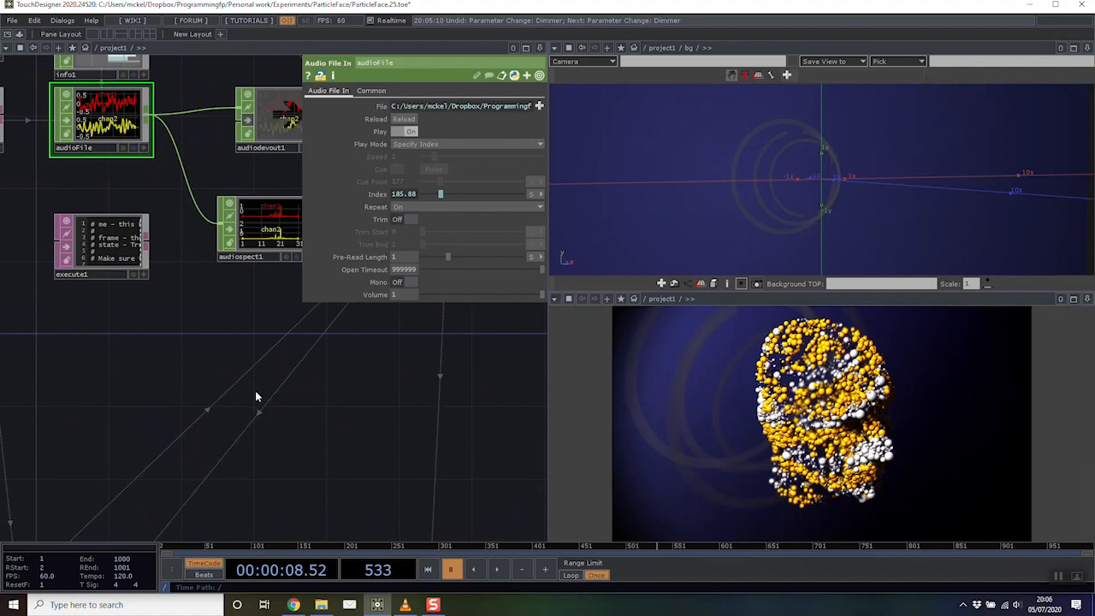
Locate the animation1 component in the project1 network and open its animation channels for editing
scroll(255, 396, down, 8)
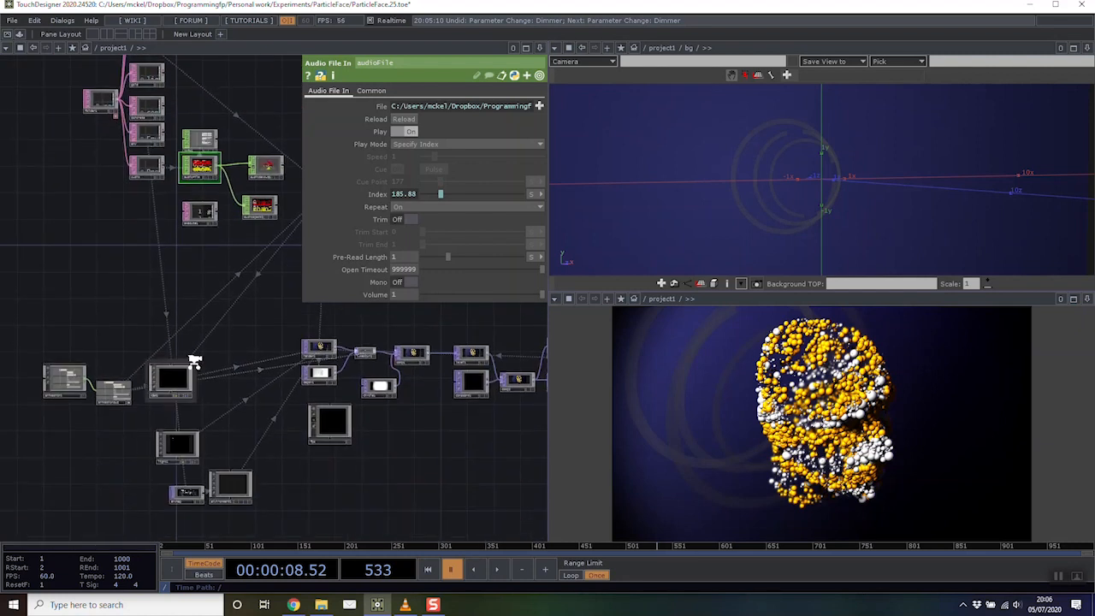
scroll(194, 363, up, 7)
drag(177, 370, 156, 300)
scroll(174, 317, down, 7)
mouse_move(162, 214)
mouse_down()
mouse_move(168, 256)
mouse_move(152, 231)
mouse_up()
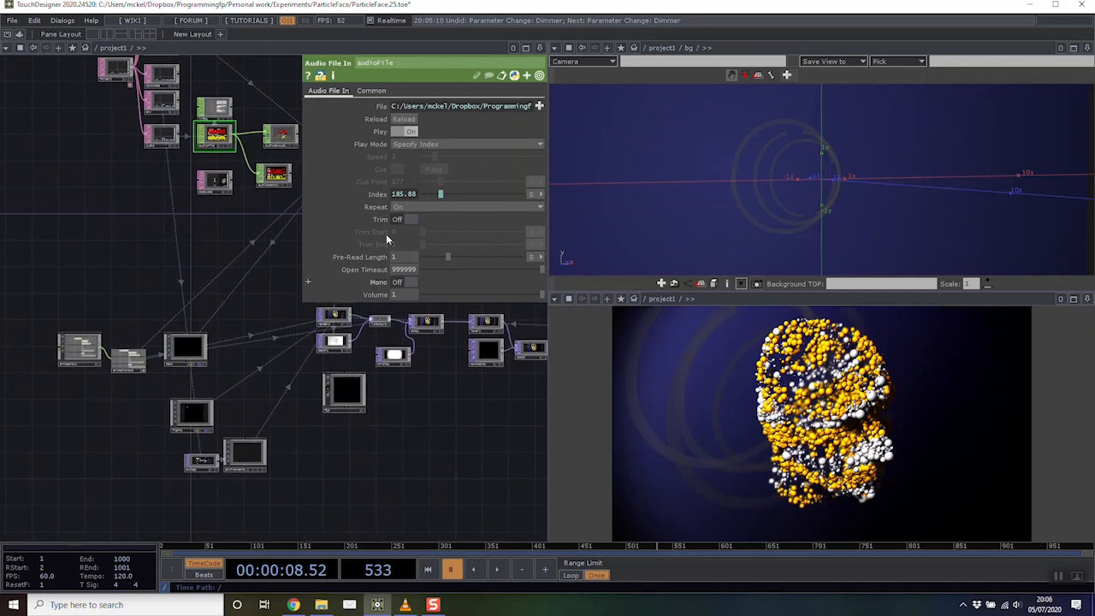
scroll(76, 351, up, 5)
click(85, 349)
right_click(130, 318)
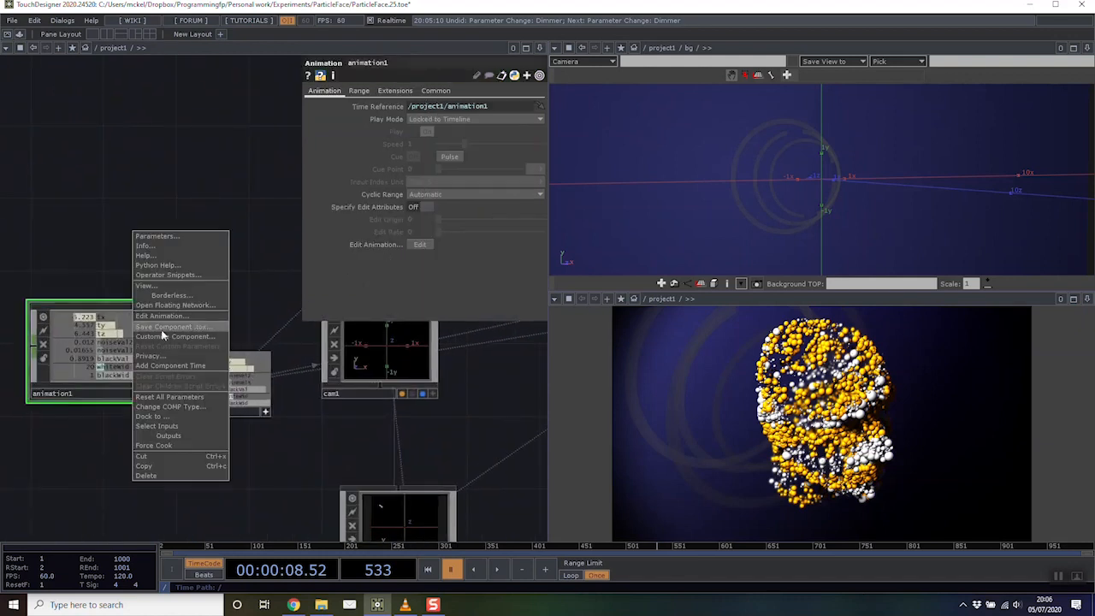
click(158, 317)
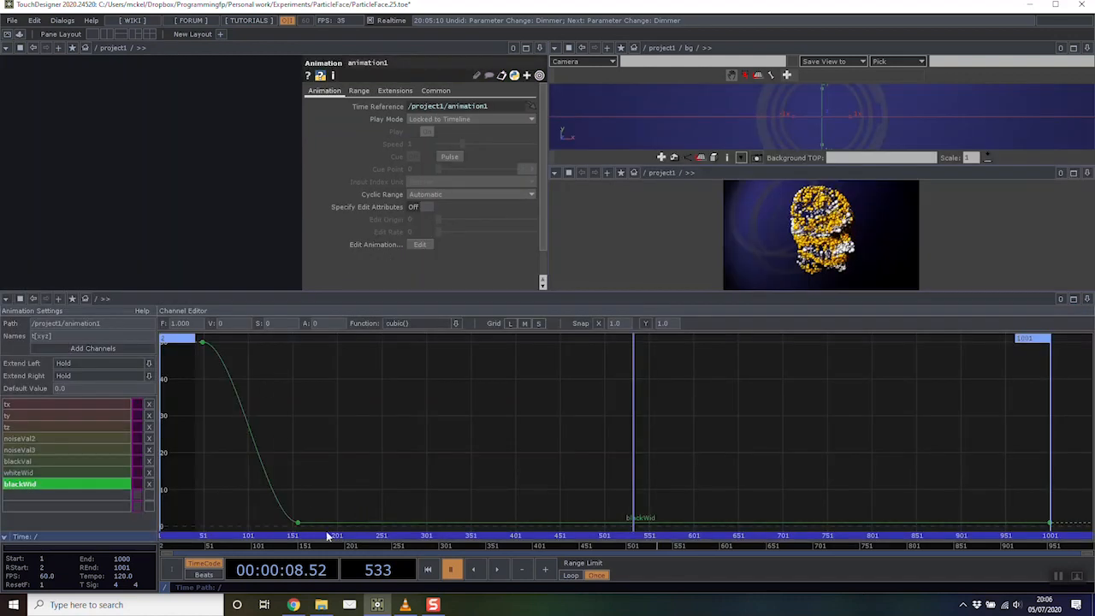
Examine the keyframe curves of animation1's tx, noiseVal3, blackVal, whiteWid and blackWid channels
click(62, 416)
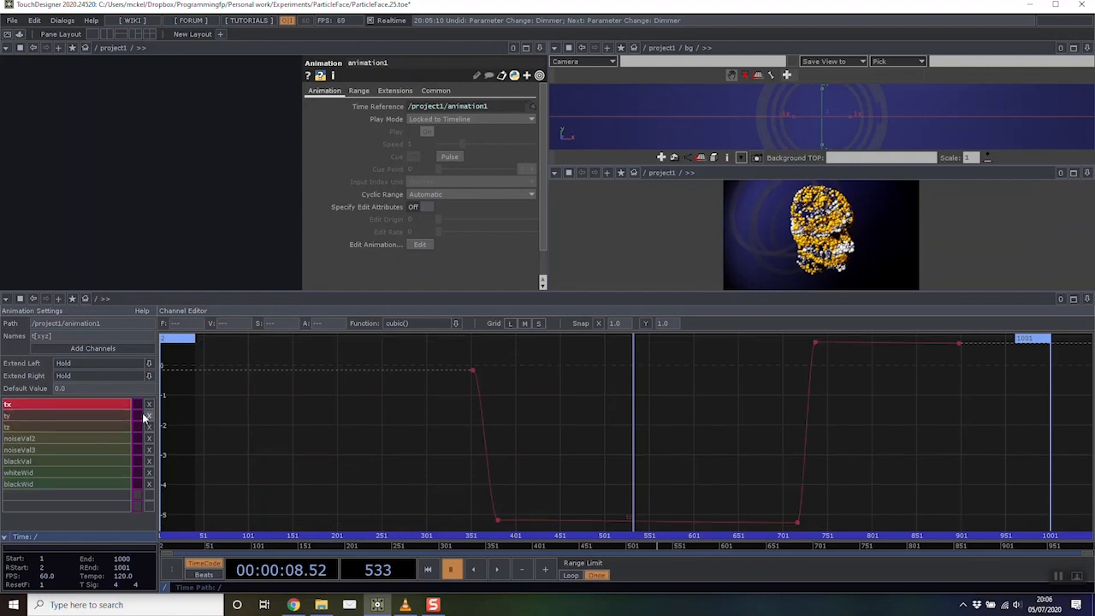
click(96, 439)
click(92, 451)
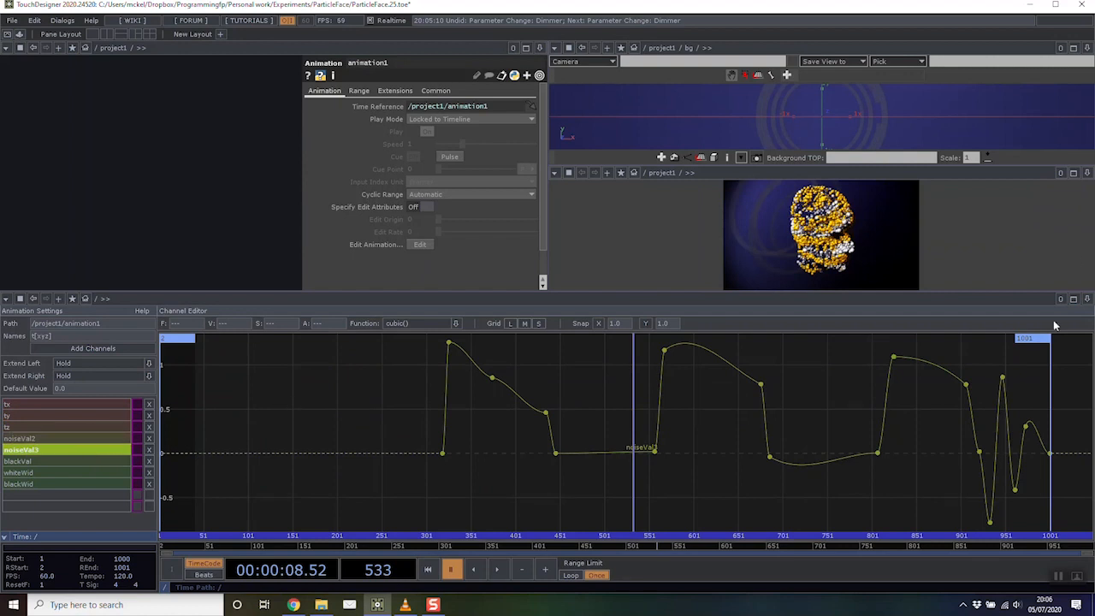
click(59, 462)
ctrl+click(60, 484)
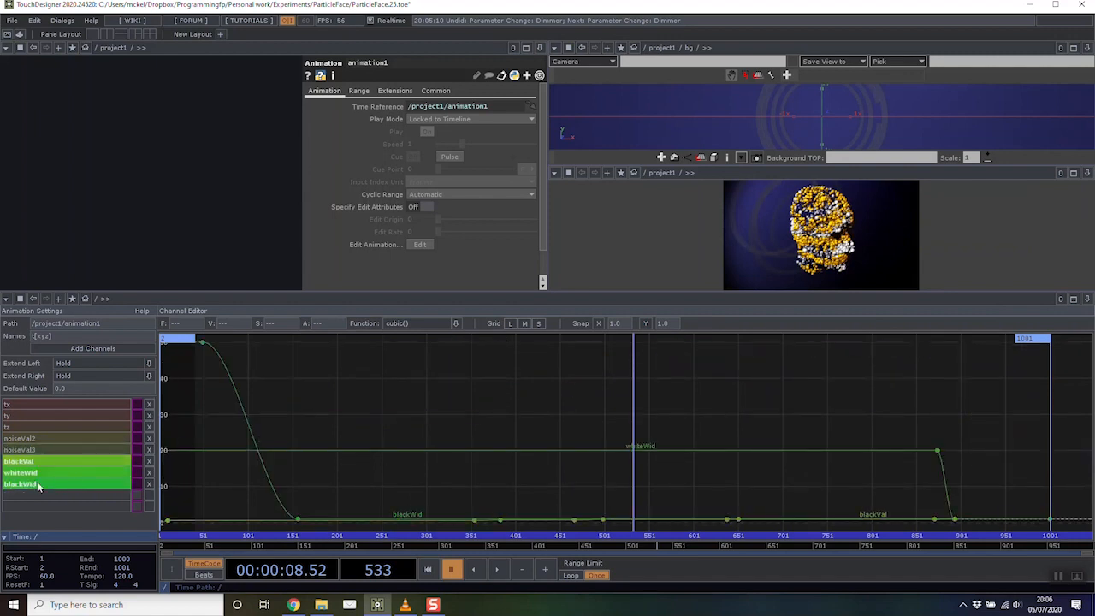
click(42, 485)
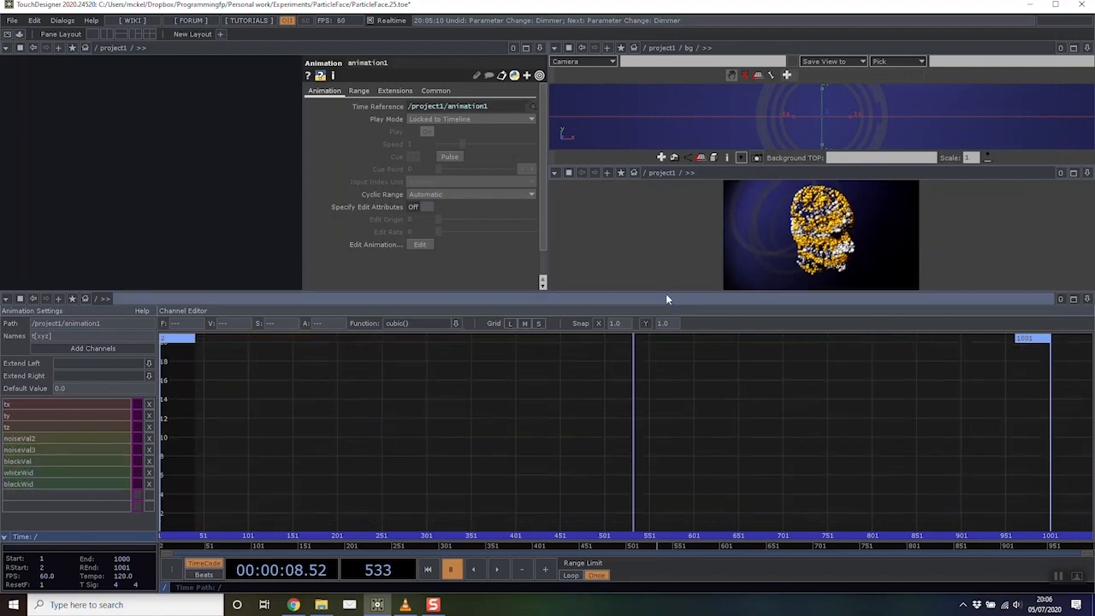
Reset the layout to a single network editor pane and reopen animation1's channel editor below it
click(95, 36)
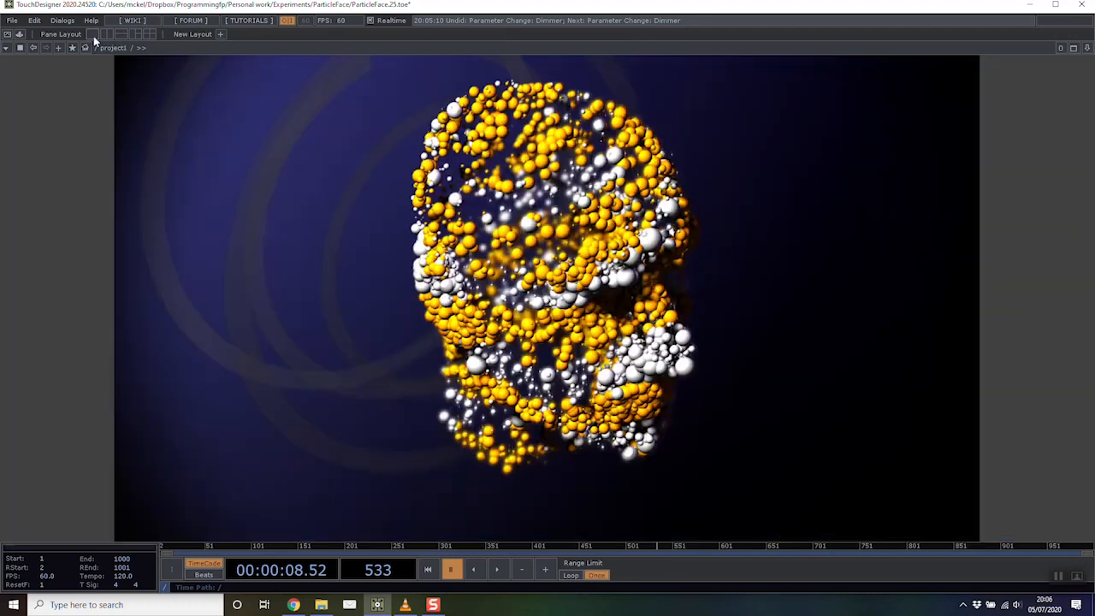
click(20, 48)
click(34, 62)
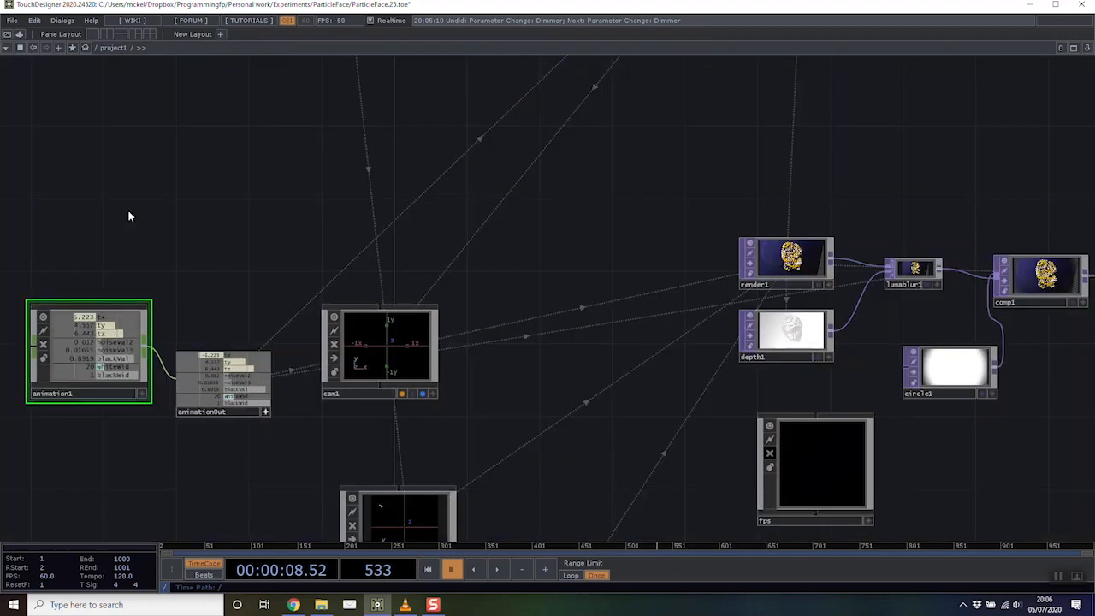
right_click(78, 353)
click(141, 348)
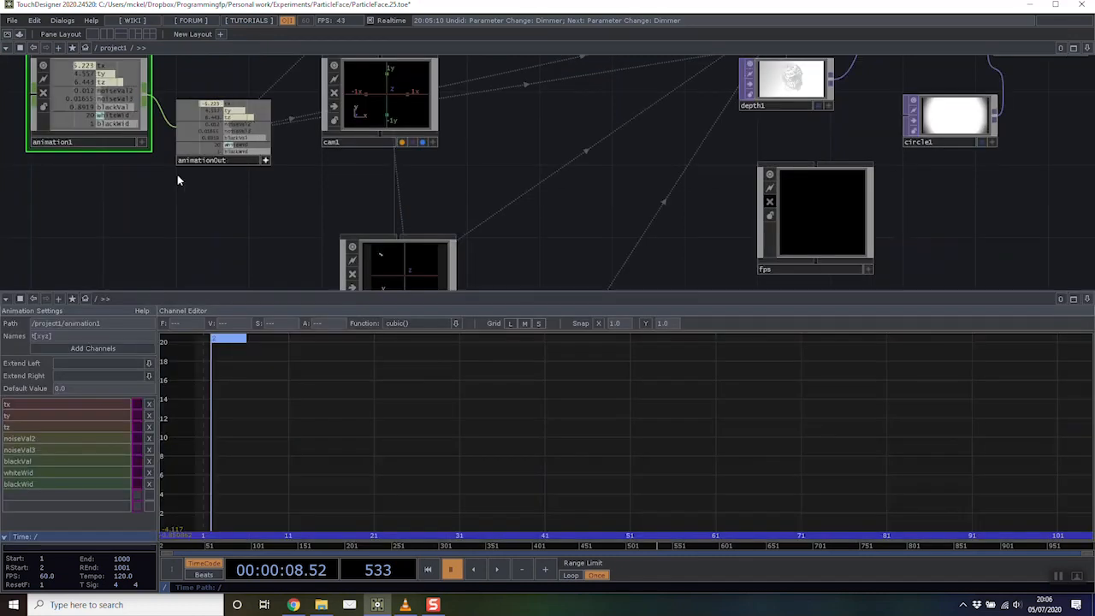
Show the final output of the render chain as the backdrop of the project1 network
scroll(512, 194, down, 5)
scroll(726, 171, up, 5)
drag(843, 224, 602, 220)
scroll(602, 220, up, 5)
drag(843, 198, 814, 246)
click(774, 218)
drag(870, 193, 445, 235)
scroll(420, 246, down, 5)
drag(512, 182, 102, 224)
Plot animation1's tx, ty and tz camera curves and scrub the timeline to frame 938 to see the camera moves
click(55, 403)
shift+click(50, 428)
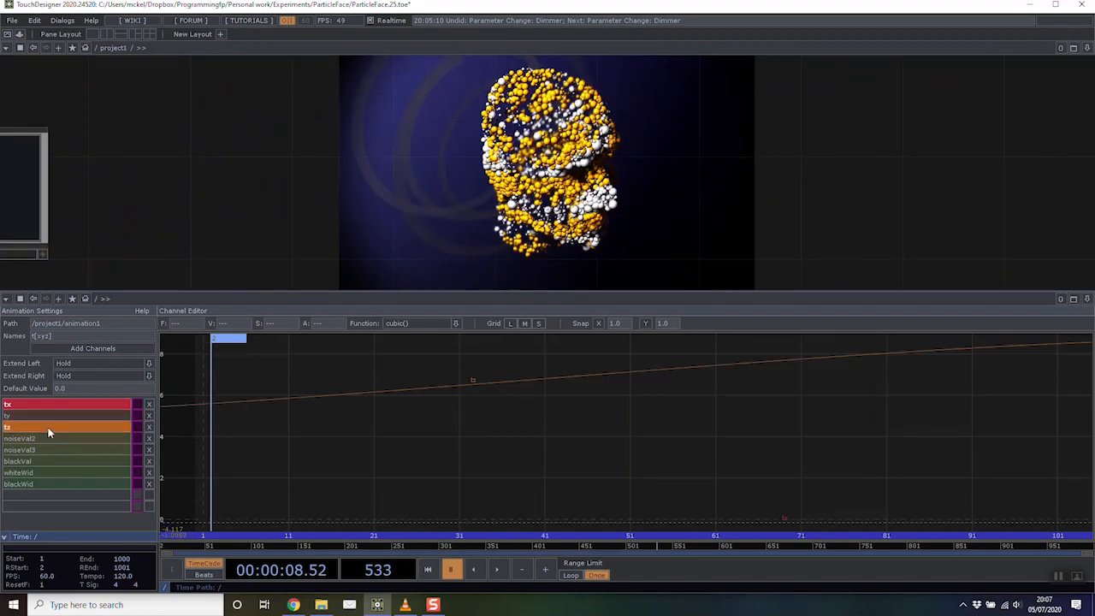
middle_drag(456, 440, 57, 525)
middle_drag(599, 479, 526, 503)
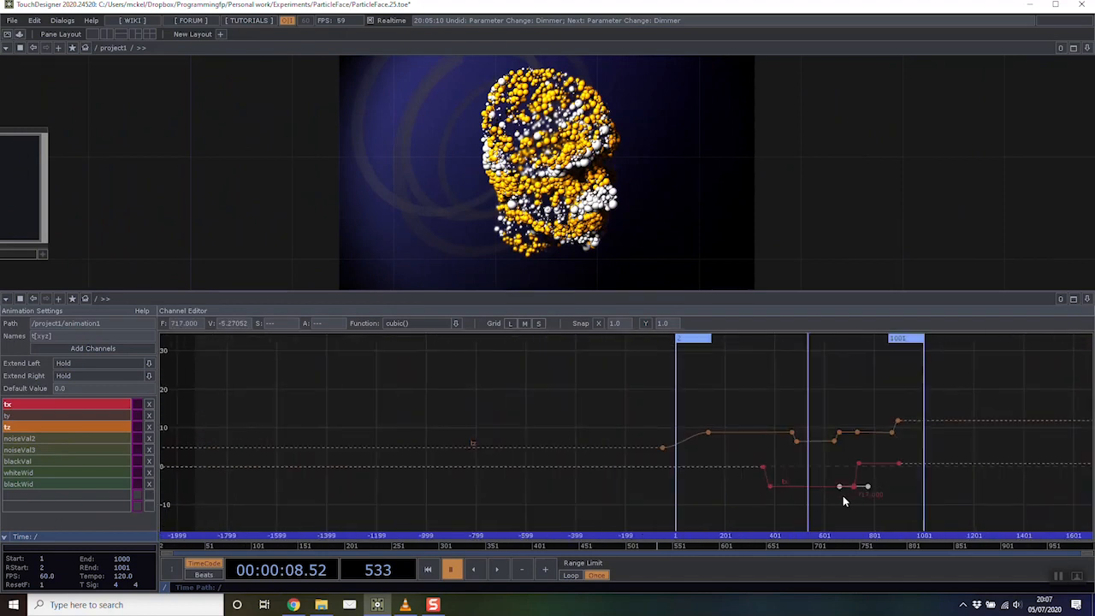
drag(865, 496, 627, 481)
drag(573, 551, 717, 536)
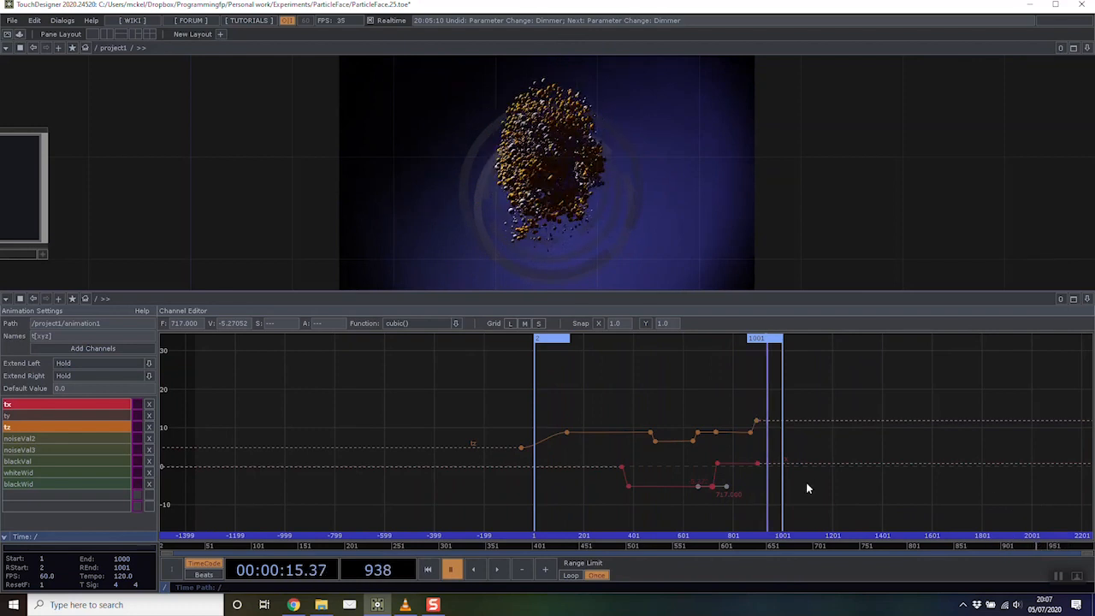
click(99, 417)
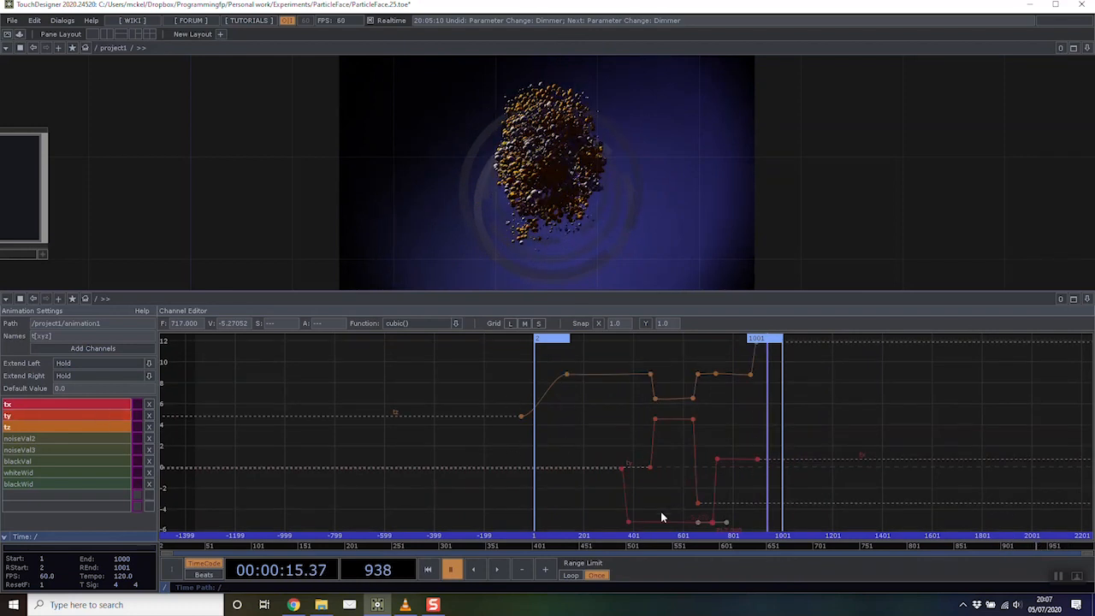
Plot the noiseVal2 and noiseVal3 curves and scrub through frames 904, 161 and 798 to see the particle distortion
drag(47, 441, 54, 453)
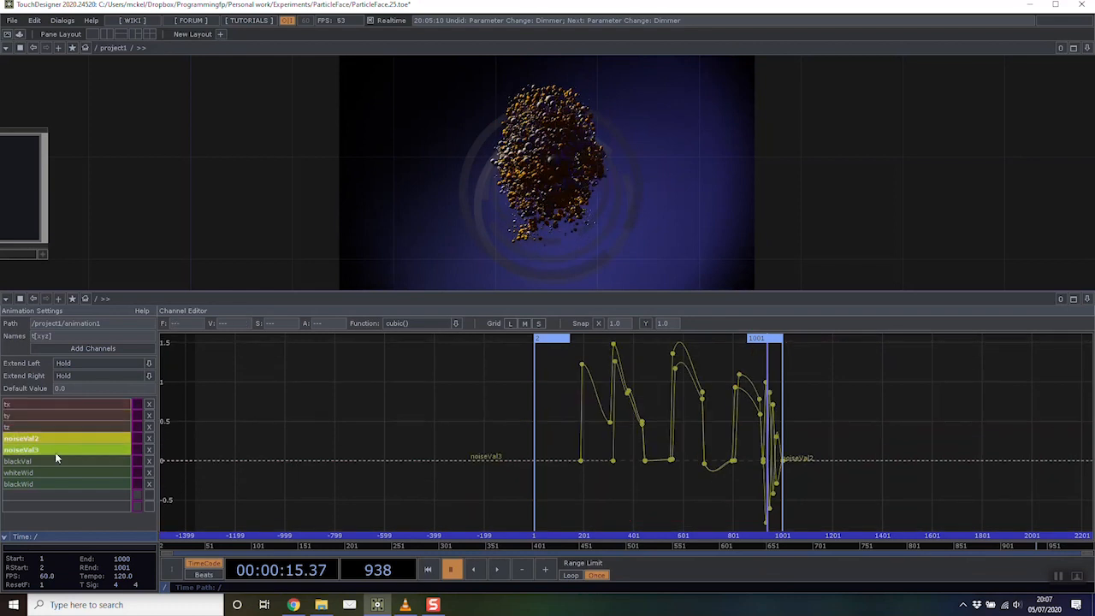
drag(591, 546, 596, 512)
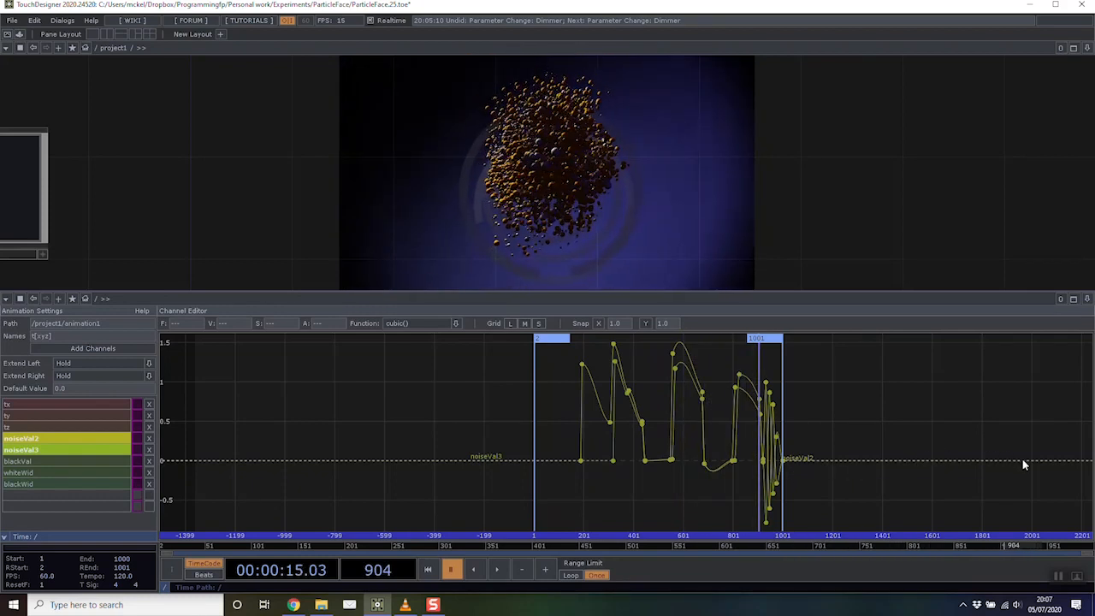
drag(887, 545, 306, 472)
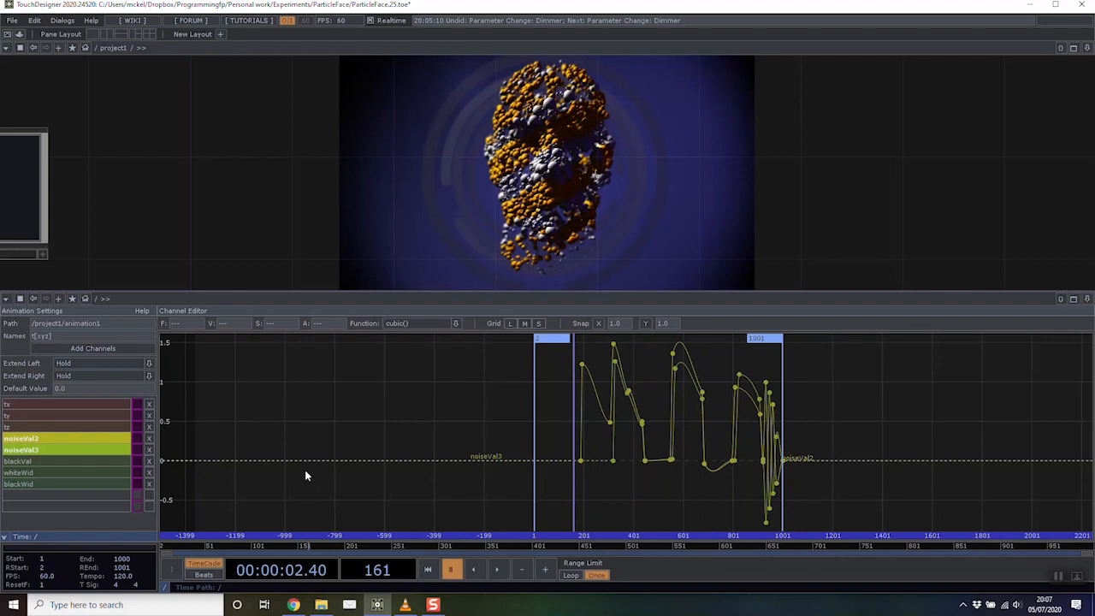
drag(552, 548, 908, 514)
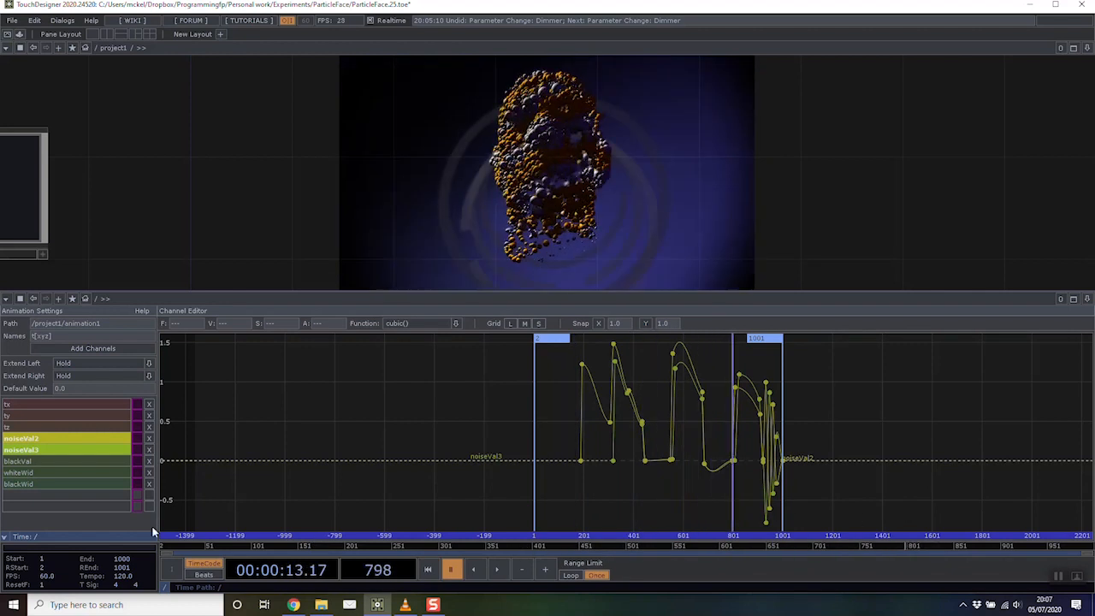
Plot the blackVal, whiteWid and blackWid curves together in the channel editor
click(82, 462)
ctrl+click(79, 482)
ctrl+click(77, 473)
Locate the depth1 operator below render1 and bring up its parameters
drag(472, 136, 576, 135)
scroll(600, 136, down, 5)
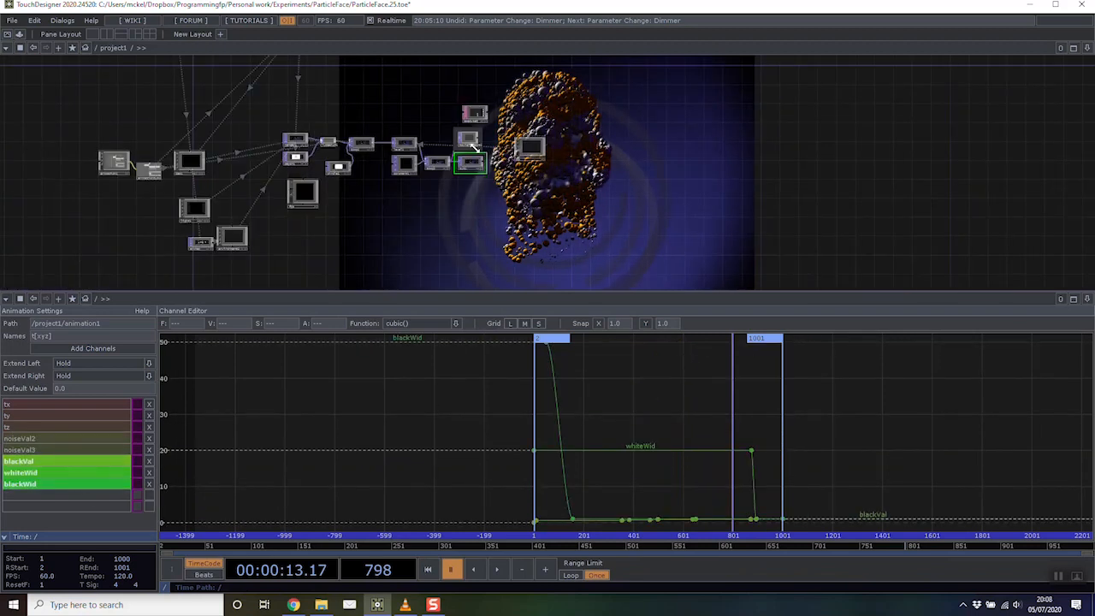
scroll(472, 145, up, 5)
drag(133, 246, 372, 245)
click(371, 249)
drag(215, 205, 480, 184)
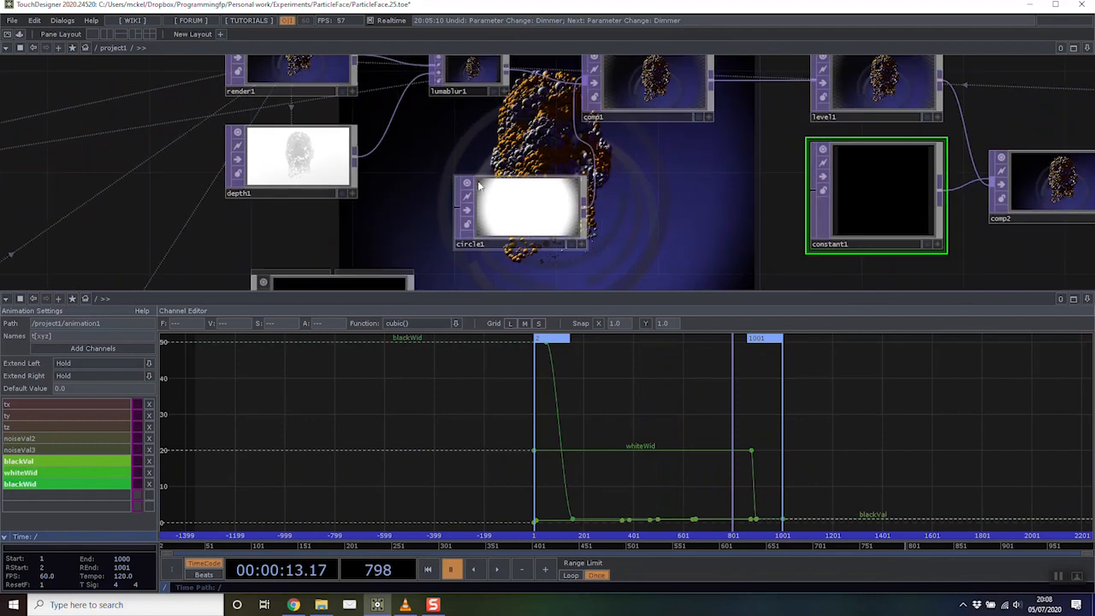
click(292, 167)
drag(409, 195, 407, 169)
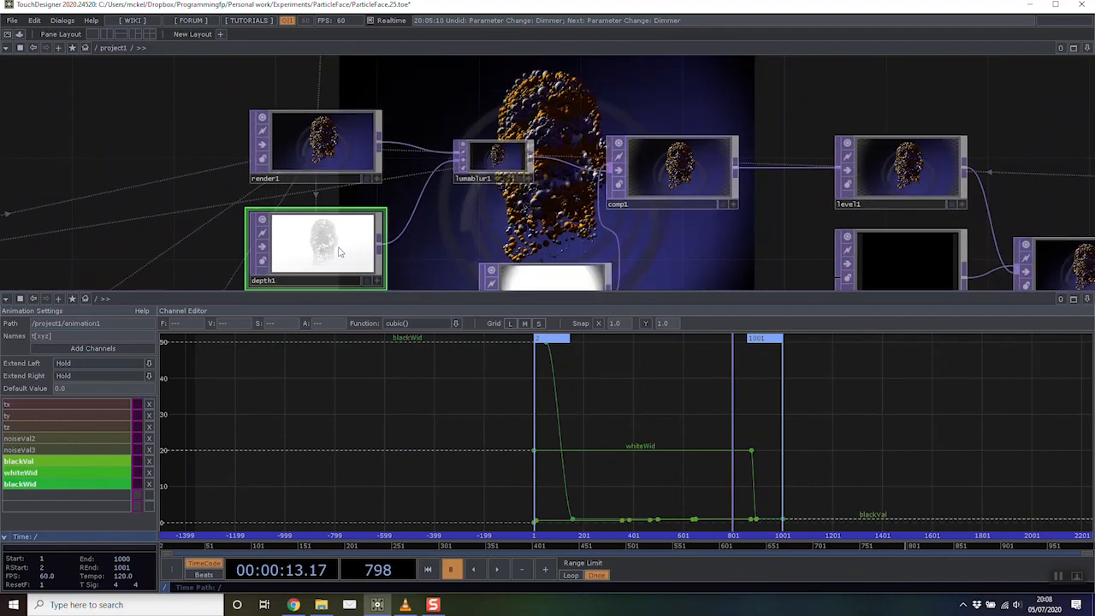
key(p)
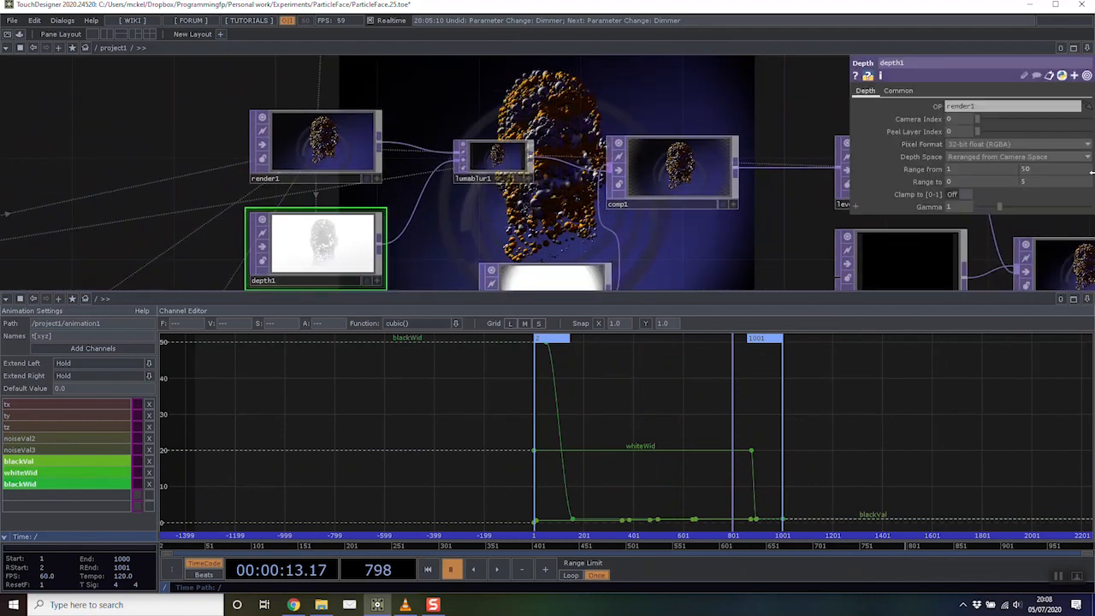
Examine depth1's grayscale depth image of the head up close beside its range parameters
drag(623, 214, 620, 145)
scroll(291, 181, up, 5)
scroll(530, 180, down, 4)
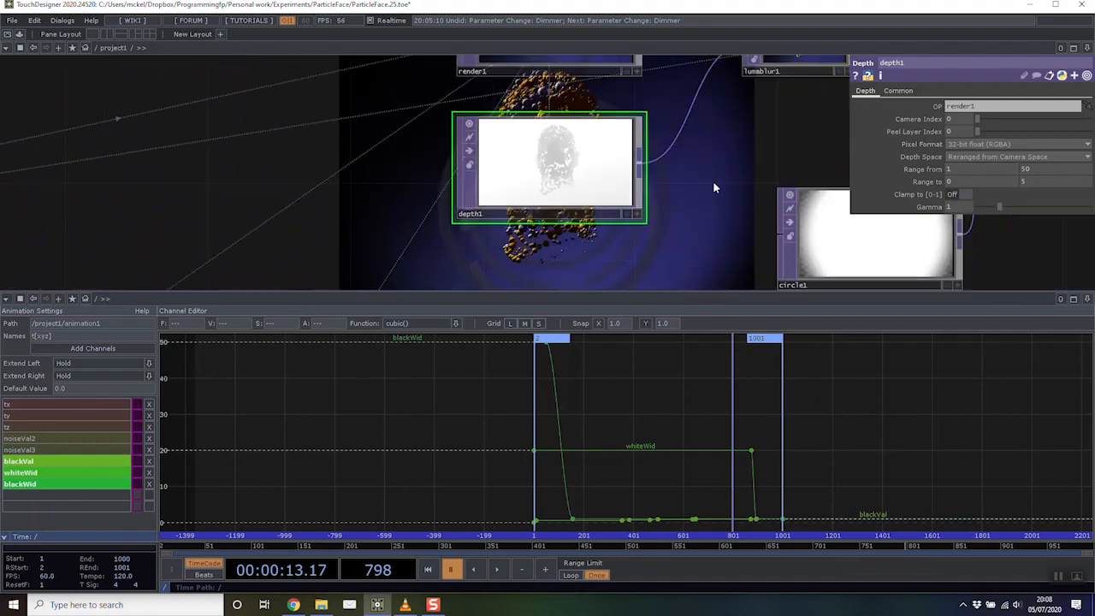
drag(671, 190, 573, 196)
scroll(582, 187, up, 5)
scroll(594, 176, down, 4)
scroll(619, 163, up, 1)
drag(619, 163, 618, 186)
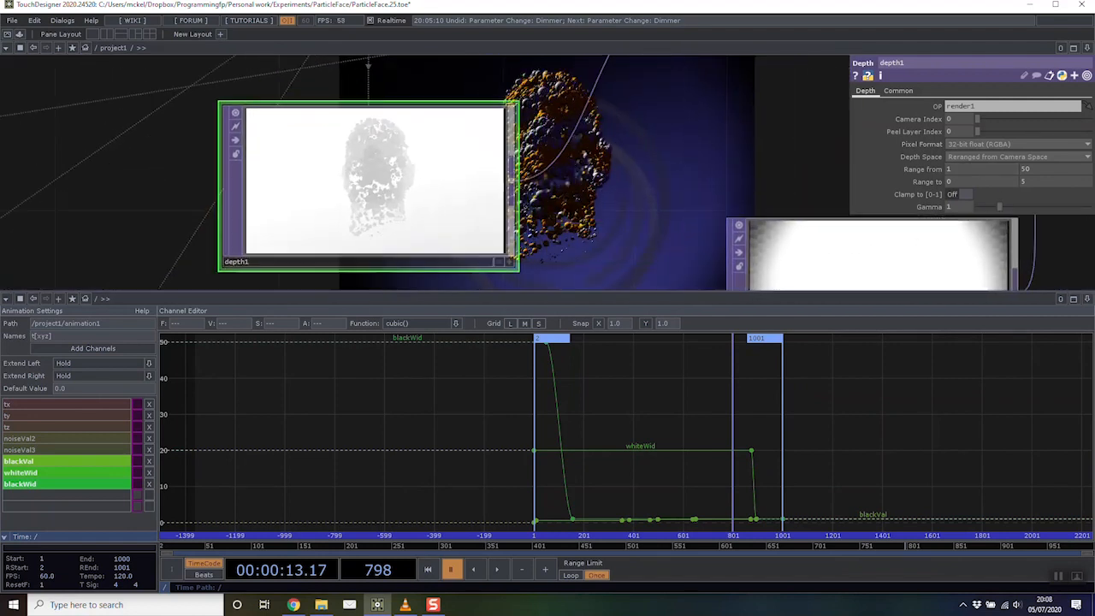
scroll(484, 175, up, 5)
scroll(535, 155, down, 4)
drag(684, 140, 547, 185)
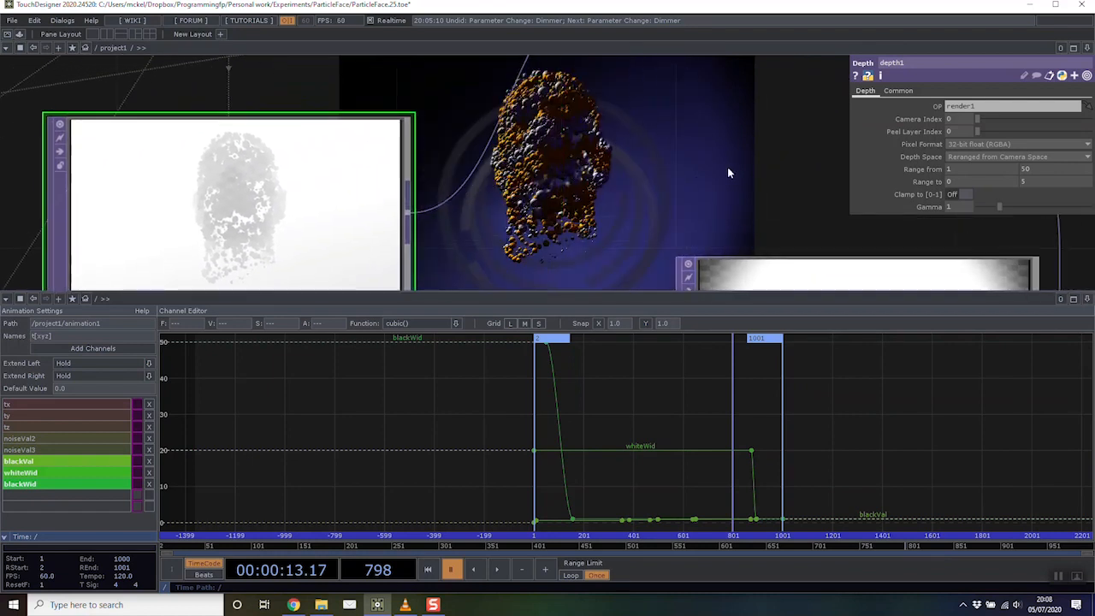
Toggle depth1's bypass on and off to compare the output with and without the depth image
click(55, 154)
click(55, 154)
click(56, 154)
click(55, 154)
click(57, 156)
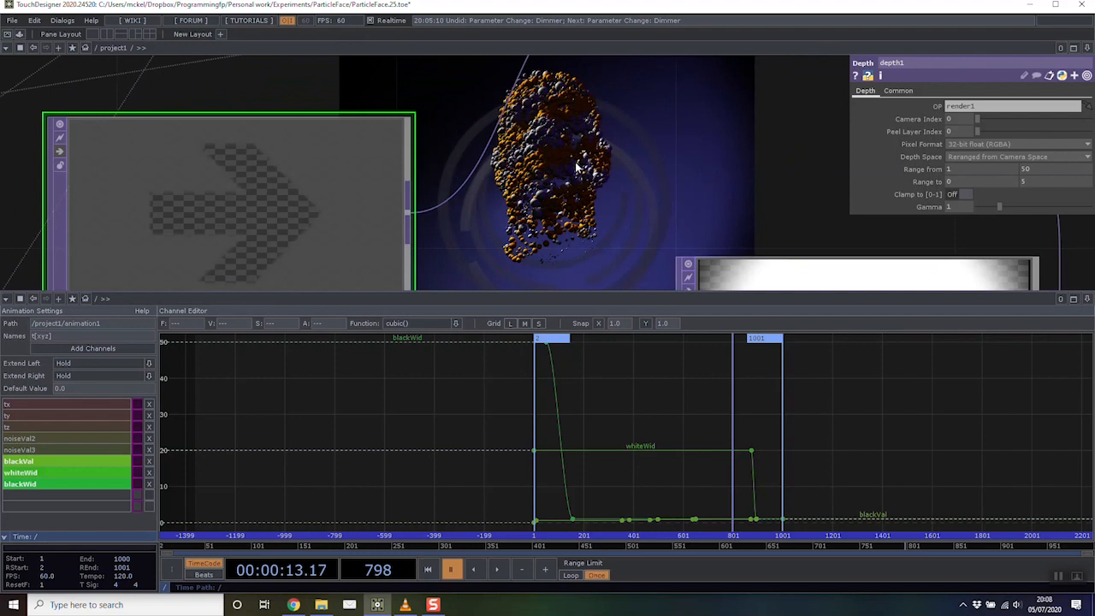
click(62, 152)
Examine lumablur1's animation-driven parameters while scrubbing the timeline from frame 2 to frame 521
scroll(643, 139, down, 5)
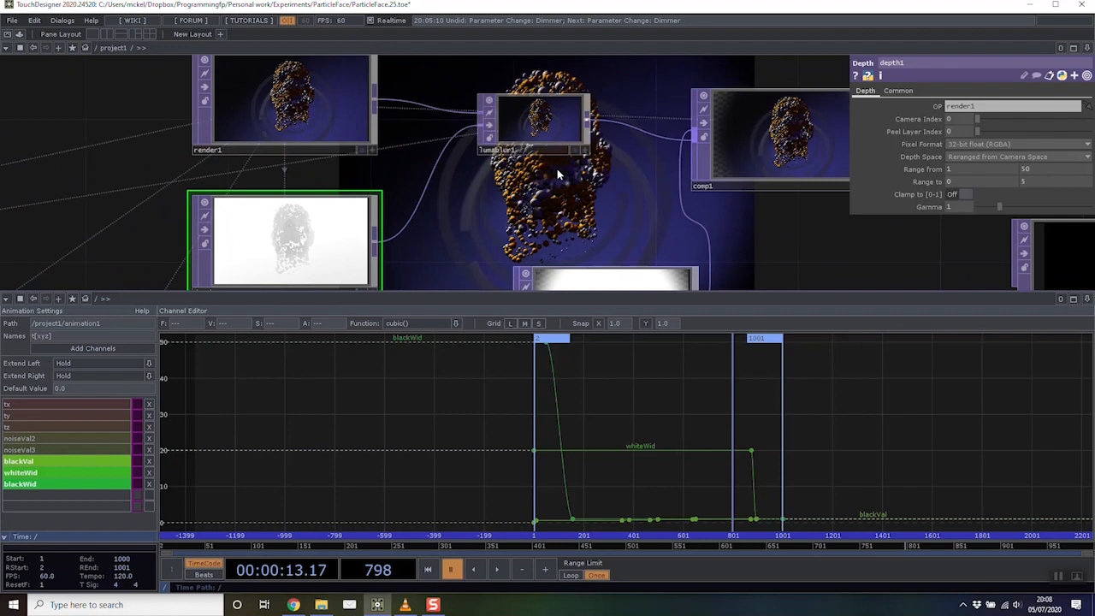
click(546, 125)
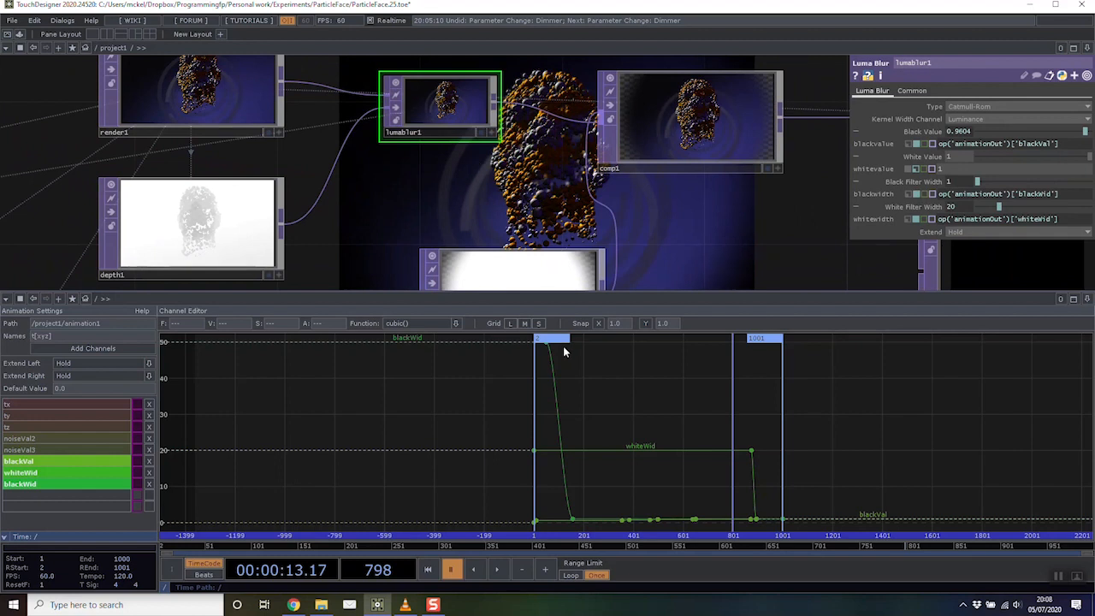
drag(652, 251, 622, 253)
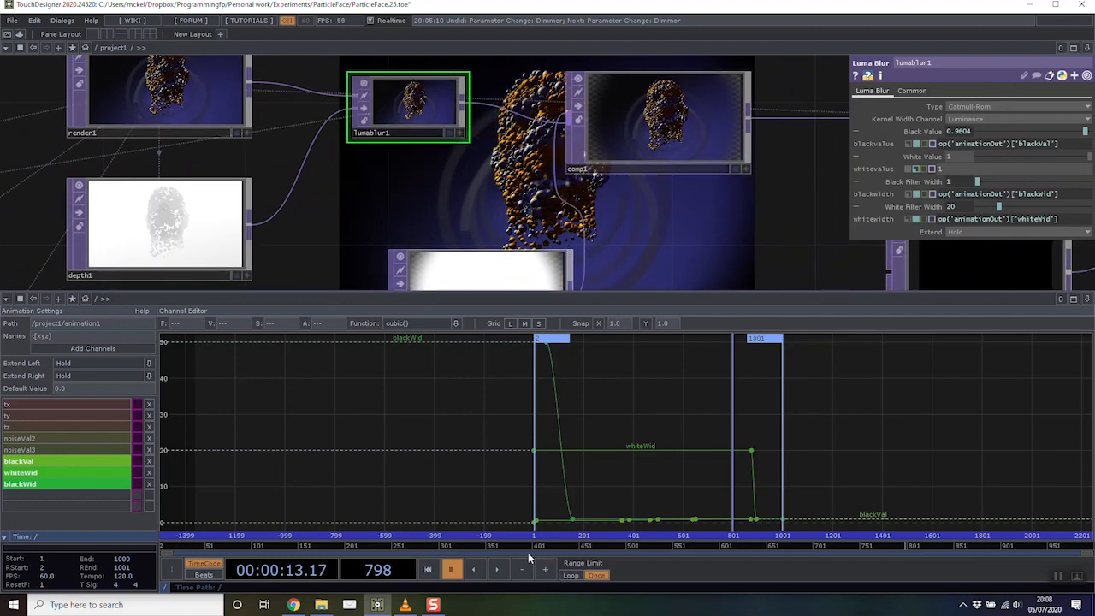
drag(205, 544, 146, 556)
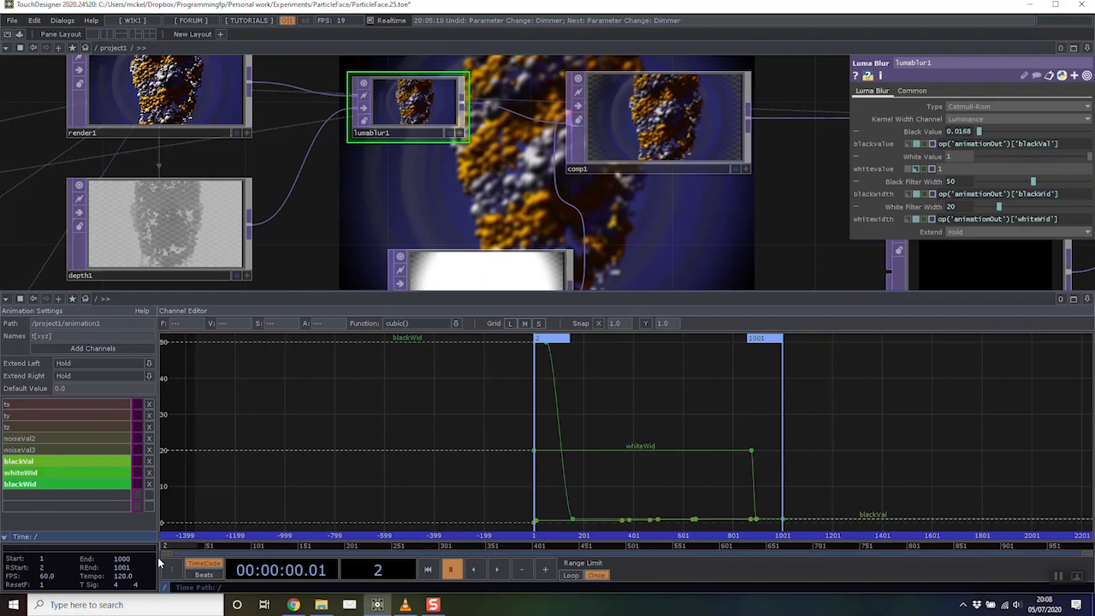
drag(166, 557, 621, 490)
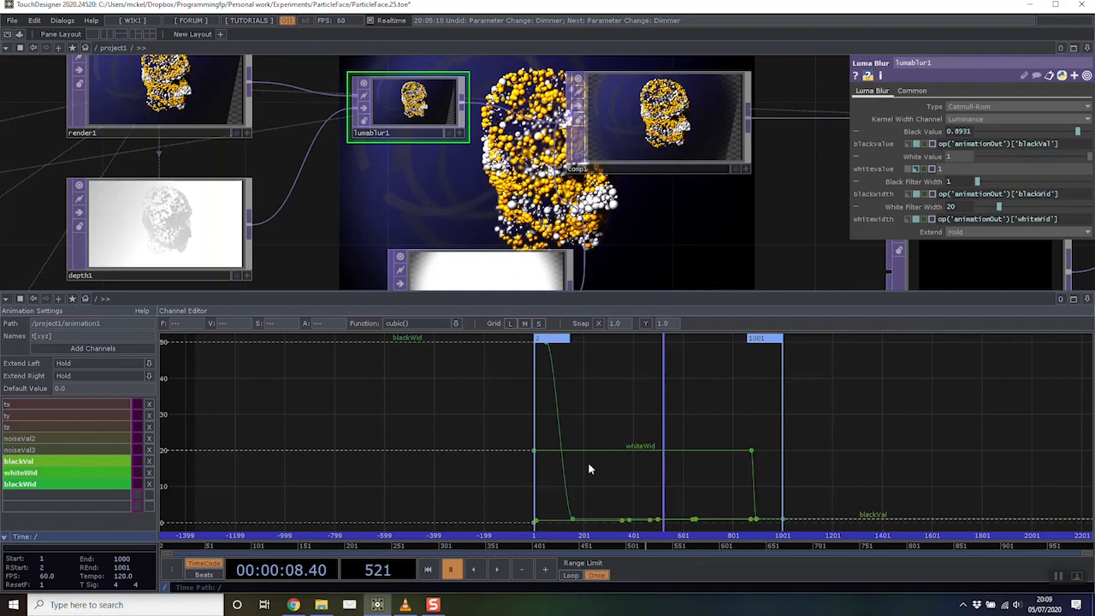
Scrub the timeline through frames 492 and 928 to frame 910 to watch lumablur1's black and white filter values
drag(702, 551, 624, 544)
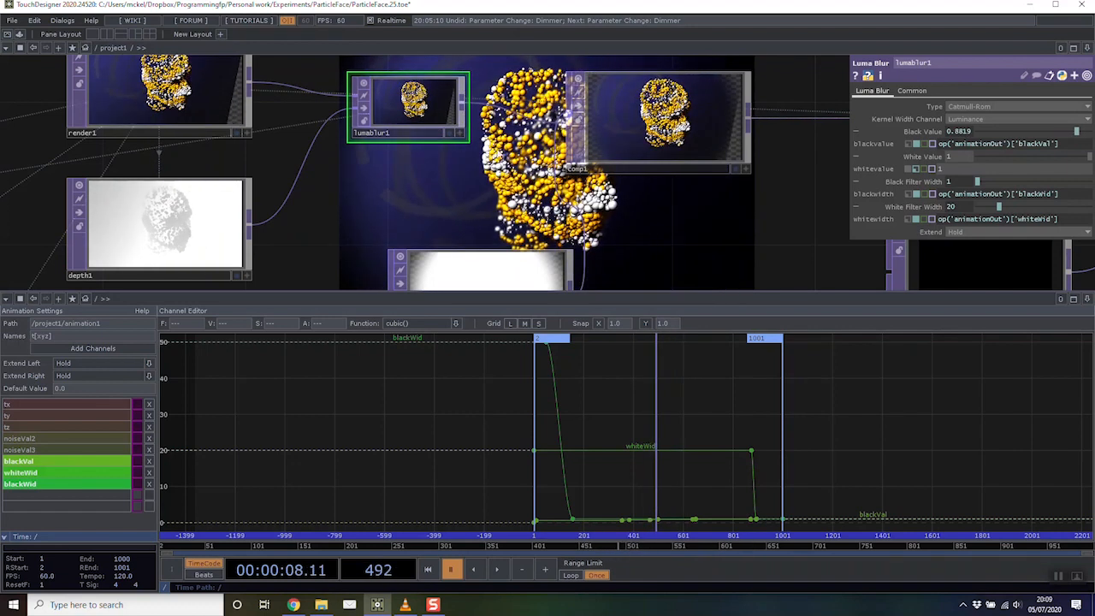
drag(652, 546, 1034, 545)
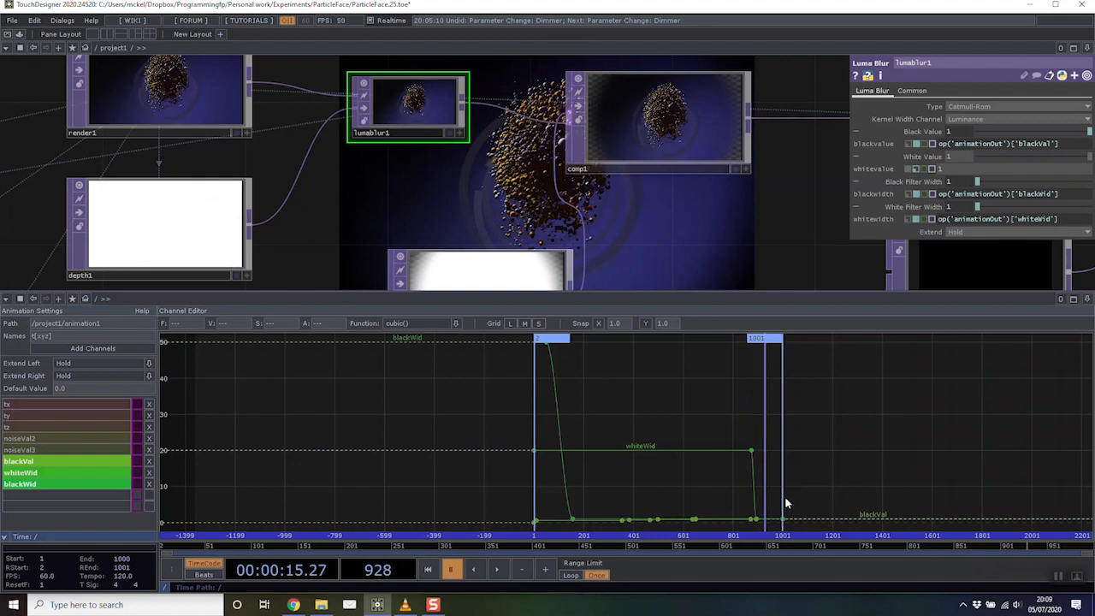
drag(839, 552, 1011, 546)
Turn off the bypass on audiodevout1 and rewind the timeline to its start
scroll(558, 224, down, 8)
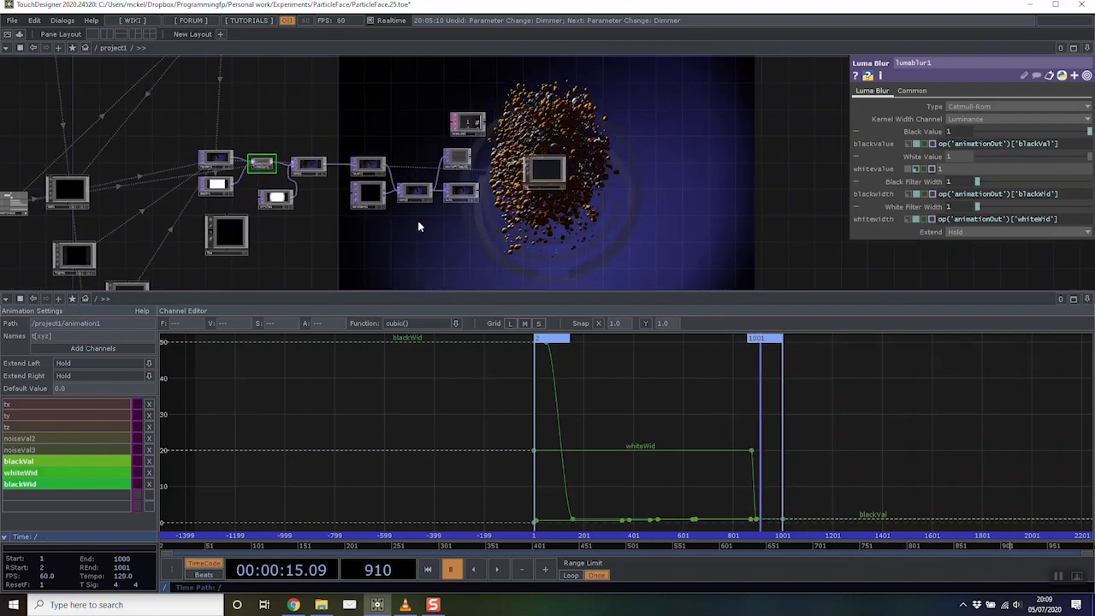
scroll(580, 191, up, 6)
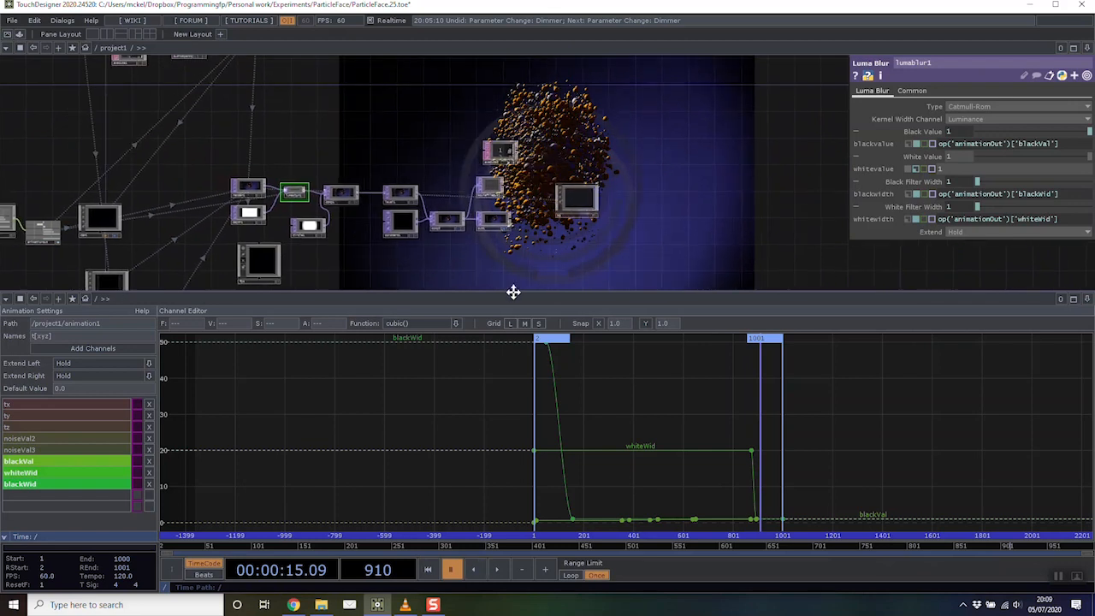
scroll(405, 111, up, 4)
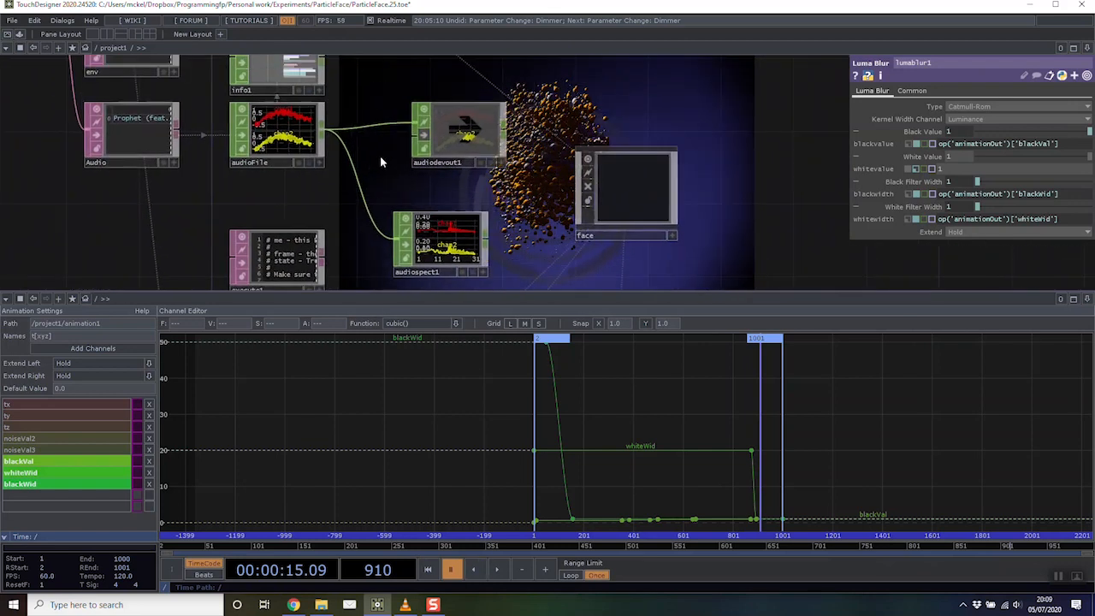
drag(461, 168, 479, 239)
drag(308, 189, 283, 146)
scroll(283, 147, up, 1)
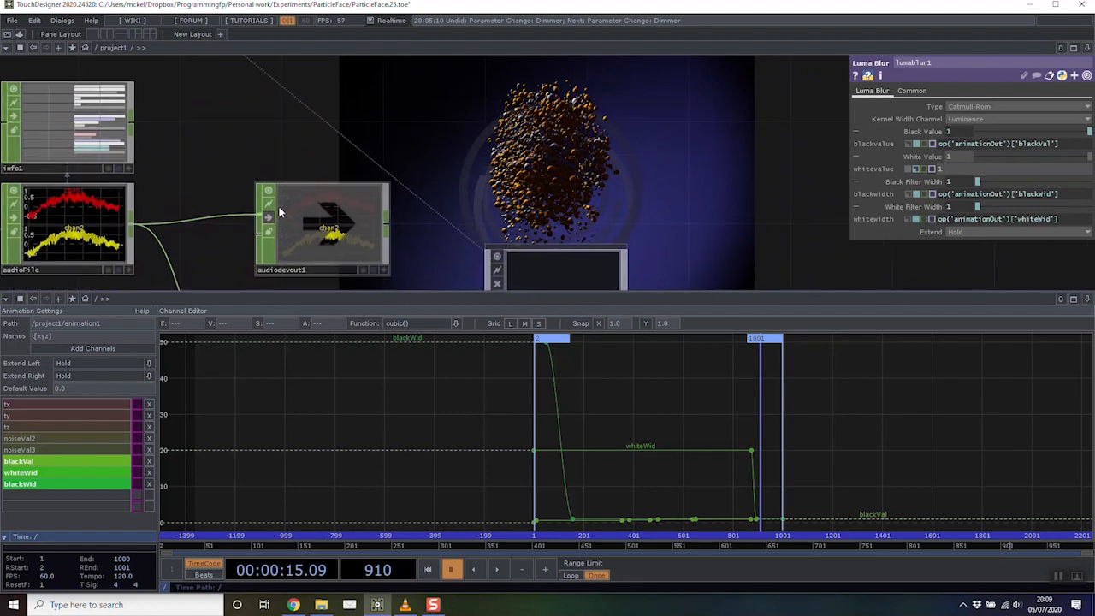
click(269, 220)
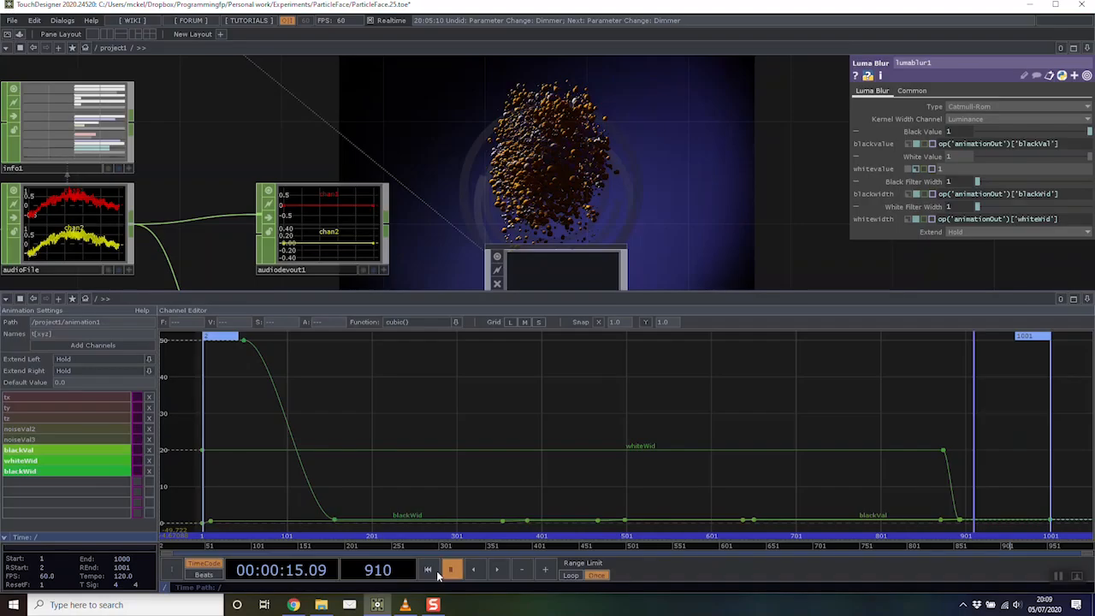
click(429, 570)
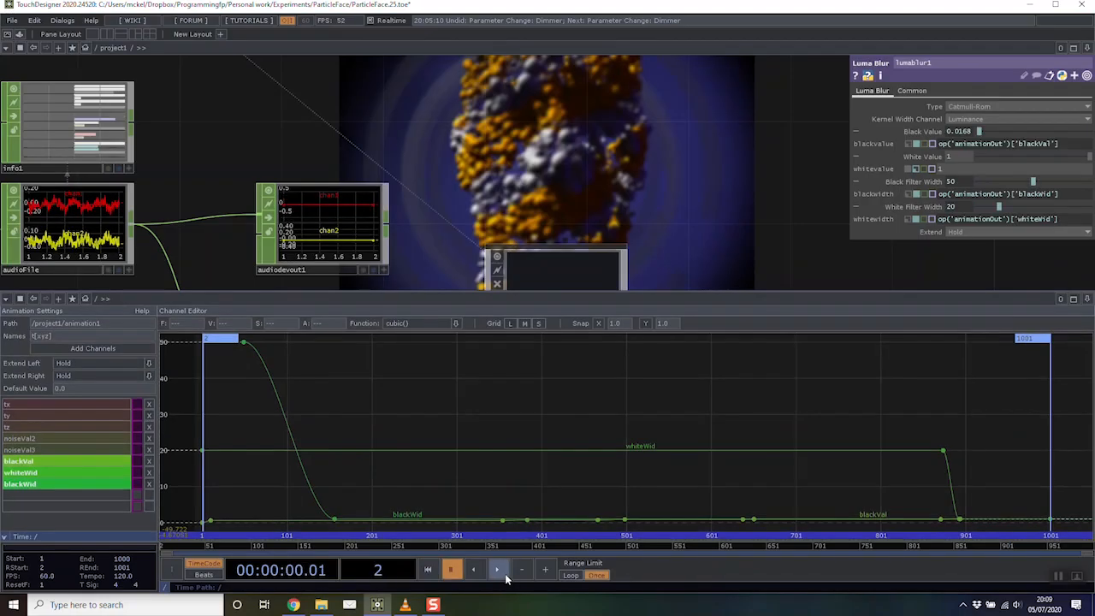